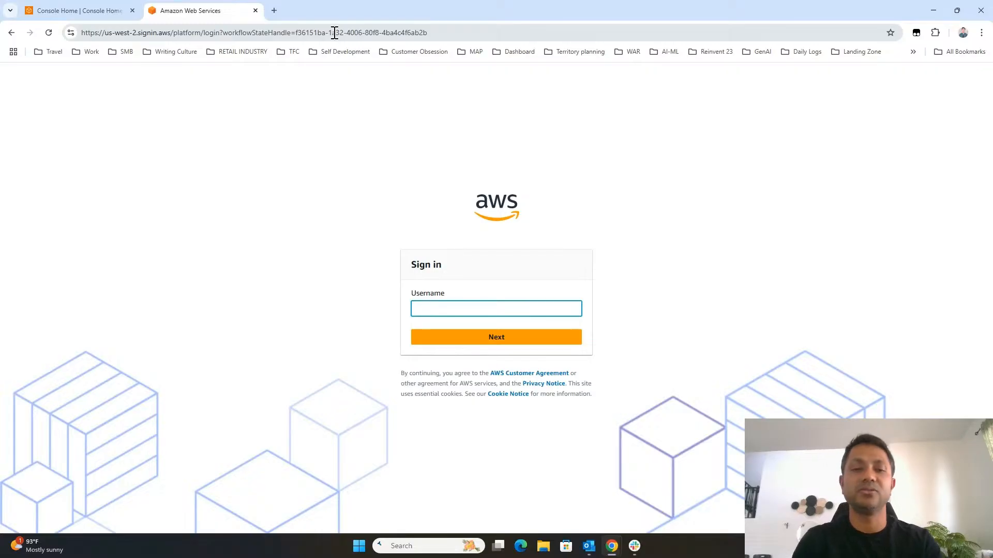
Step: Enter the test user's username and password on the Transfer Family Web App sign-in
text(pps)
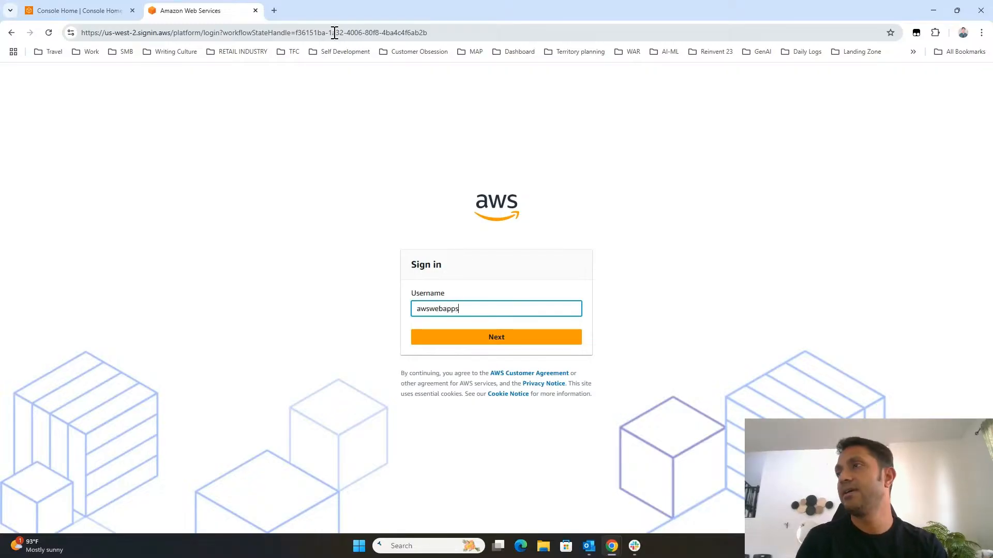
key(Return)
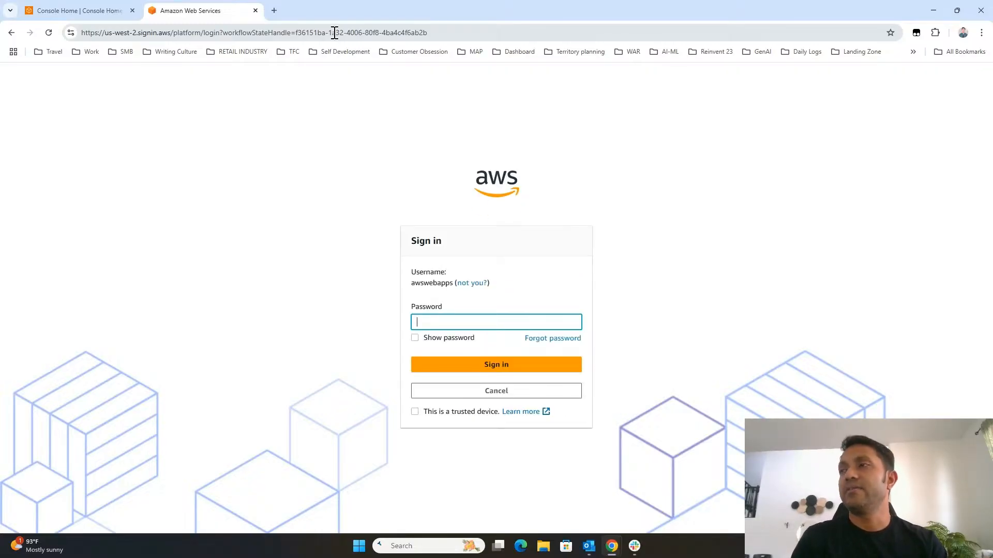
text(•••)
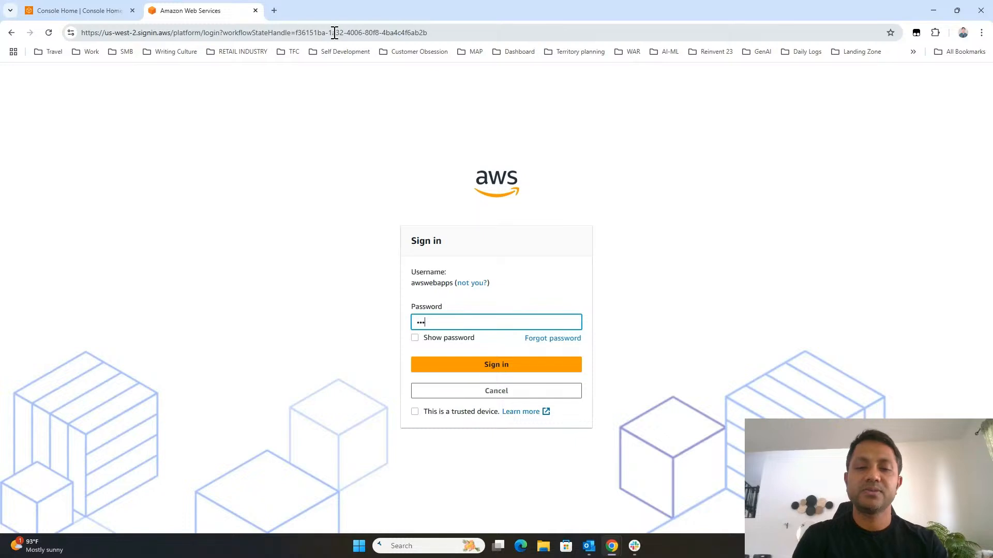
text(•••)
key(Return)
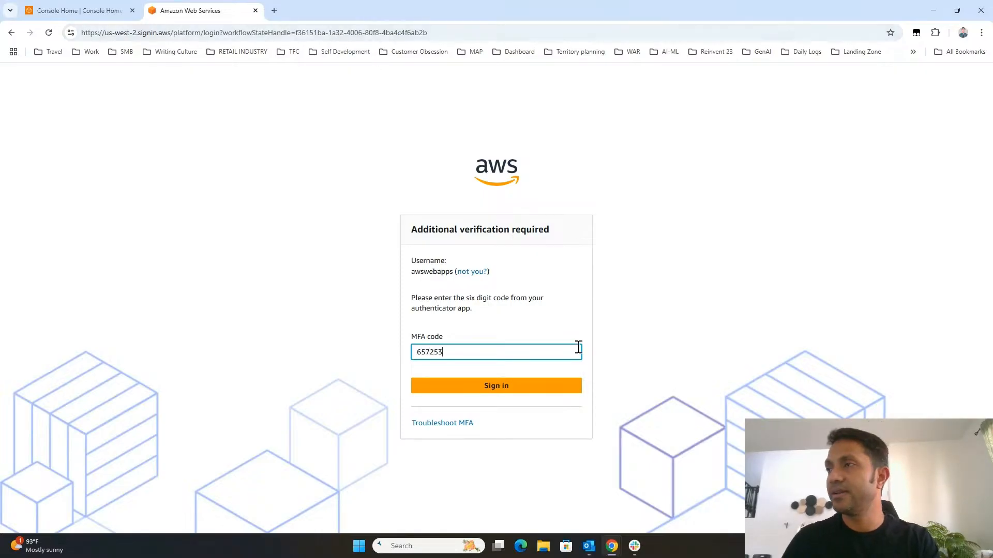
Step: Finish MFA sign-in, hit the no-access error, start a new session, and return to Console Home
click(509, 387)
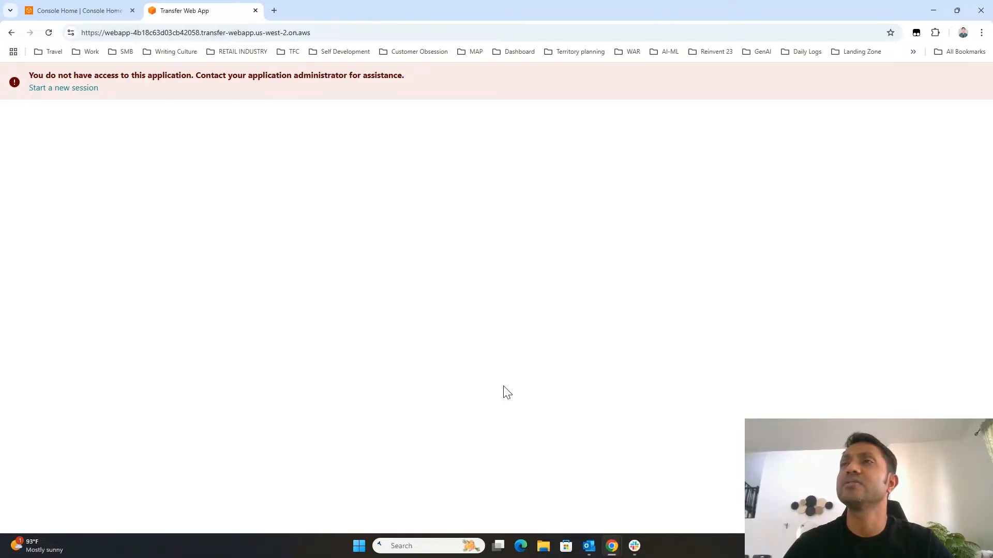
click(64, 90)
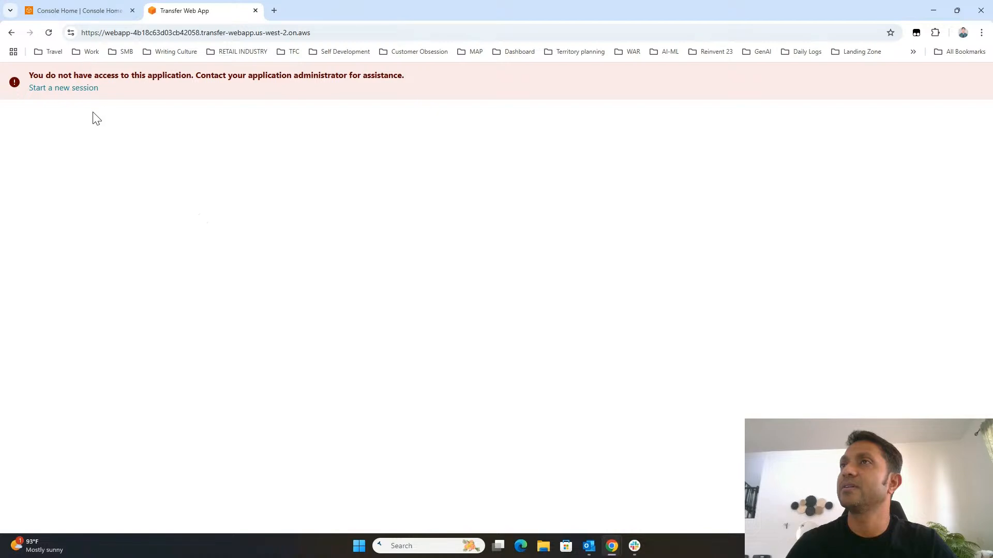
click(77, 12)
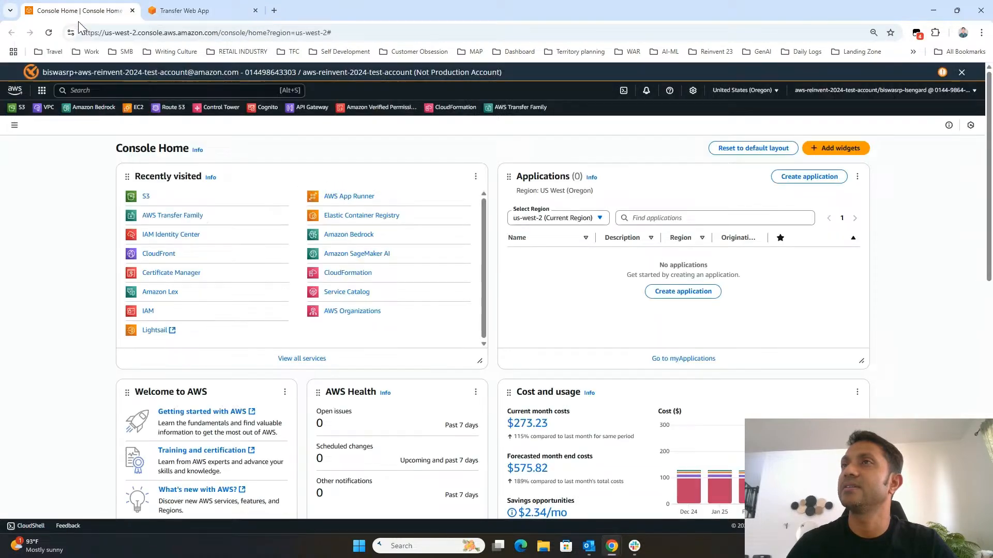
Step: Go to S3 Access Grants and view the default instance's details
click(146, 196)
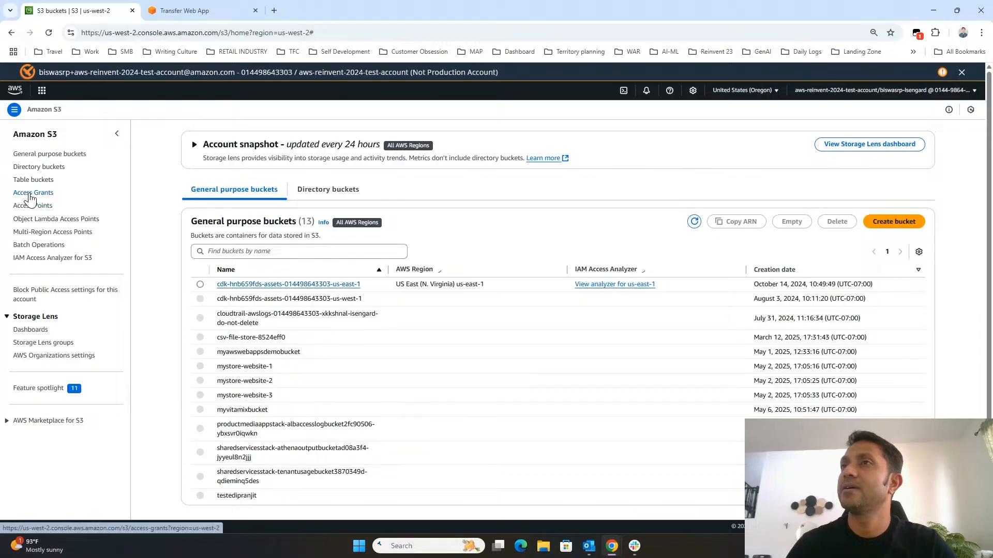
click(31, 198)
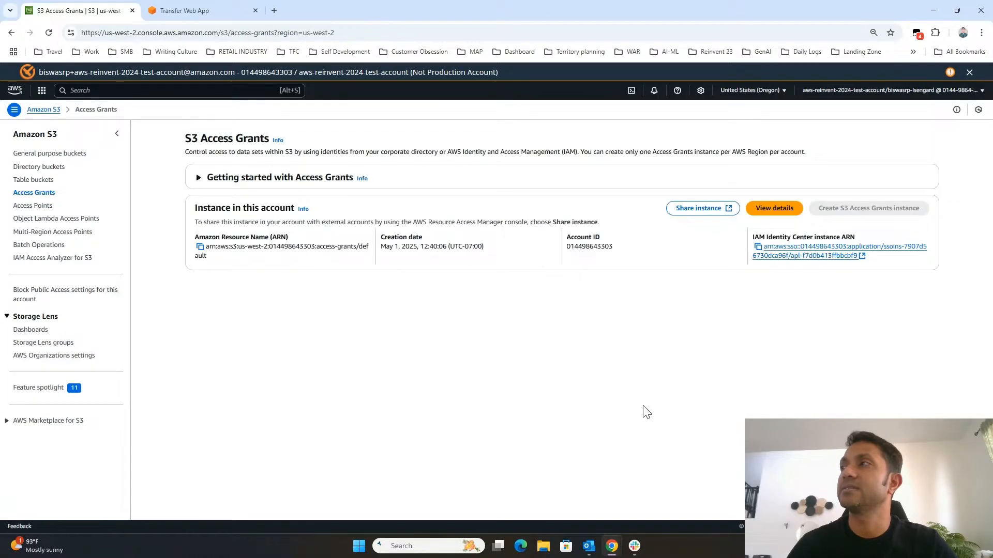
click(758, 227)
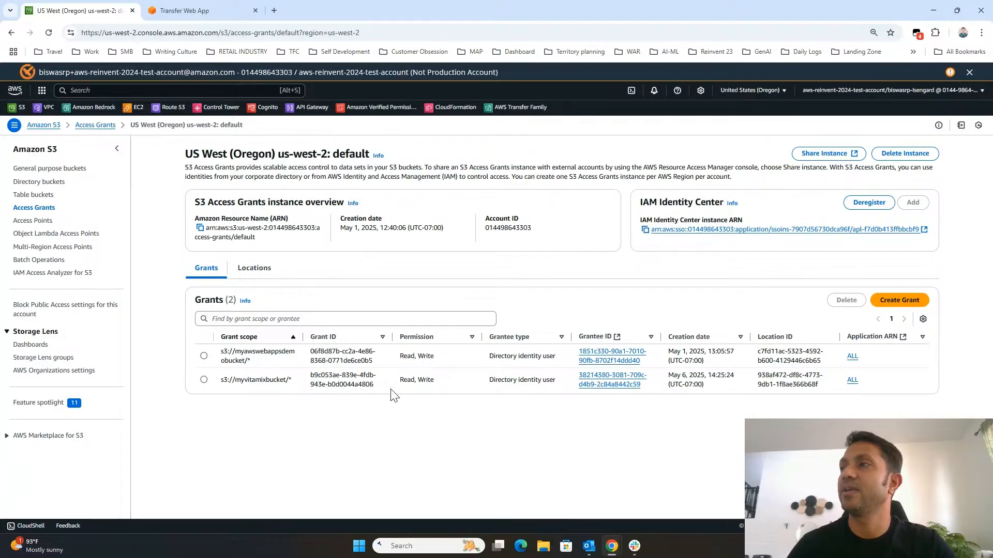
Step: Try deregistering the myvitamixbucket location, which fails because grants remain, then view the grants
click(254, 270)
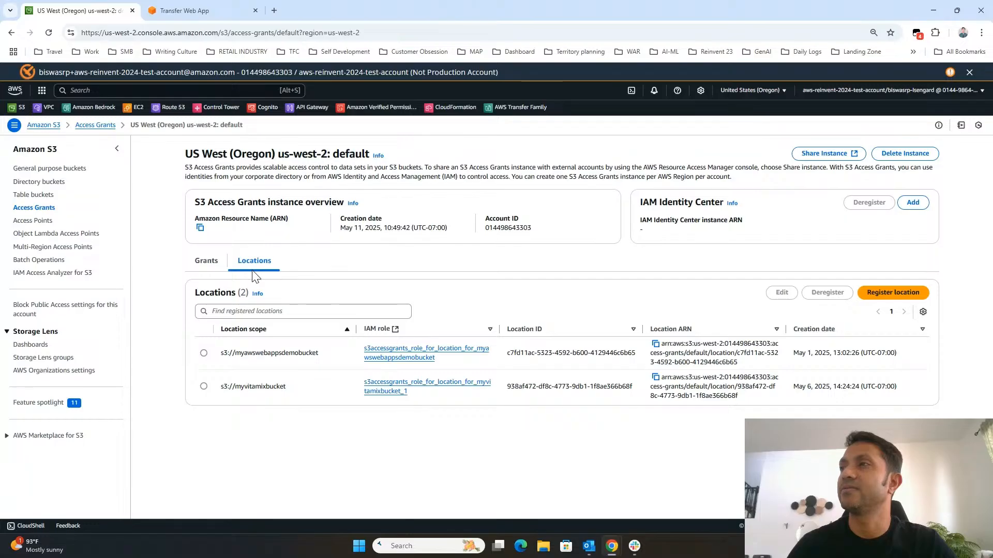
click(203, 387)
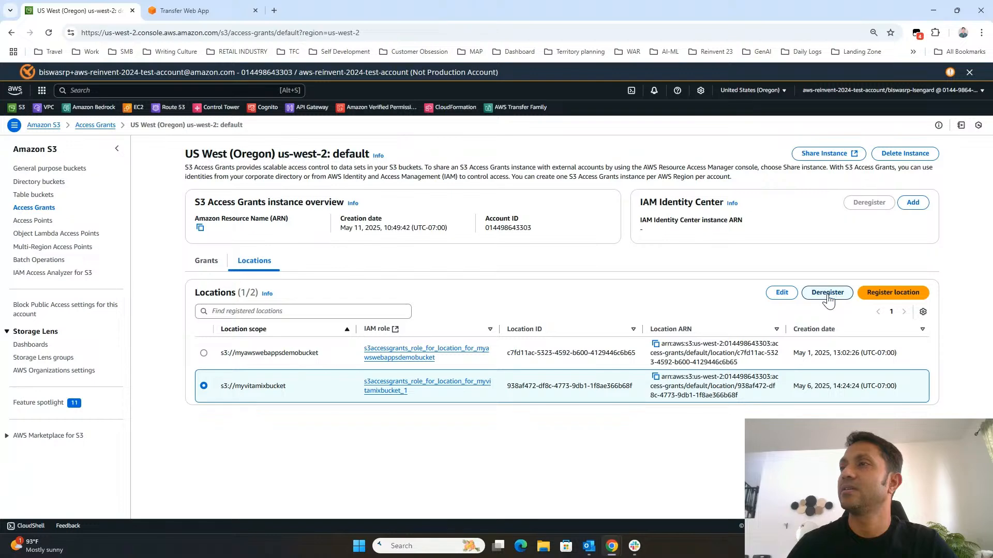
click(828, 292)
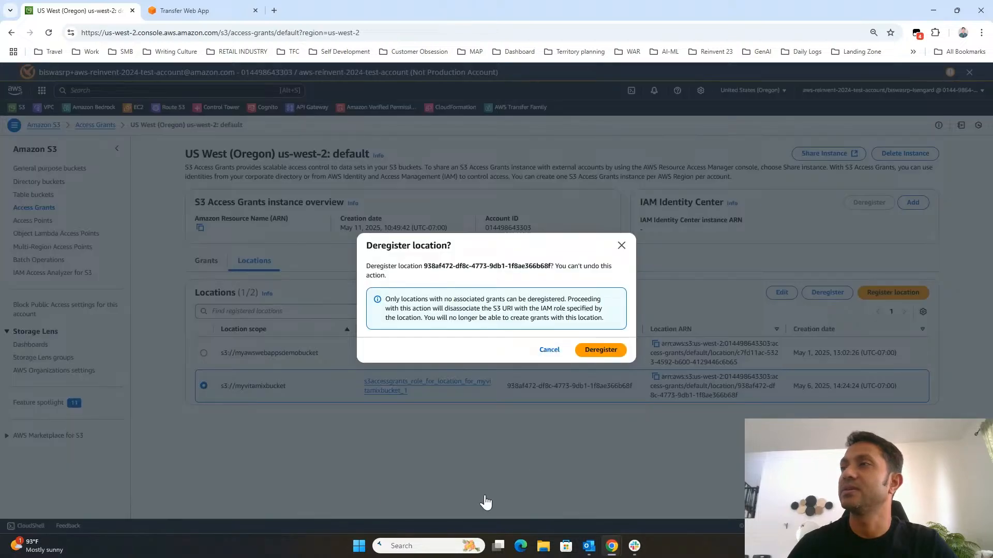
click(596, 356)
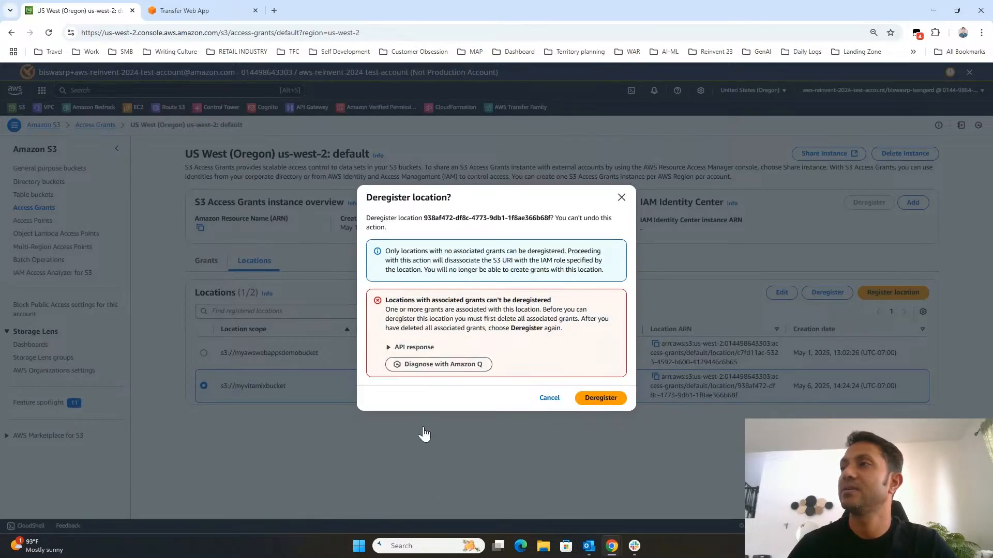
click(589, 403)
click(621, 198)
click(206, 261)
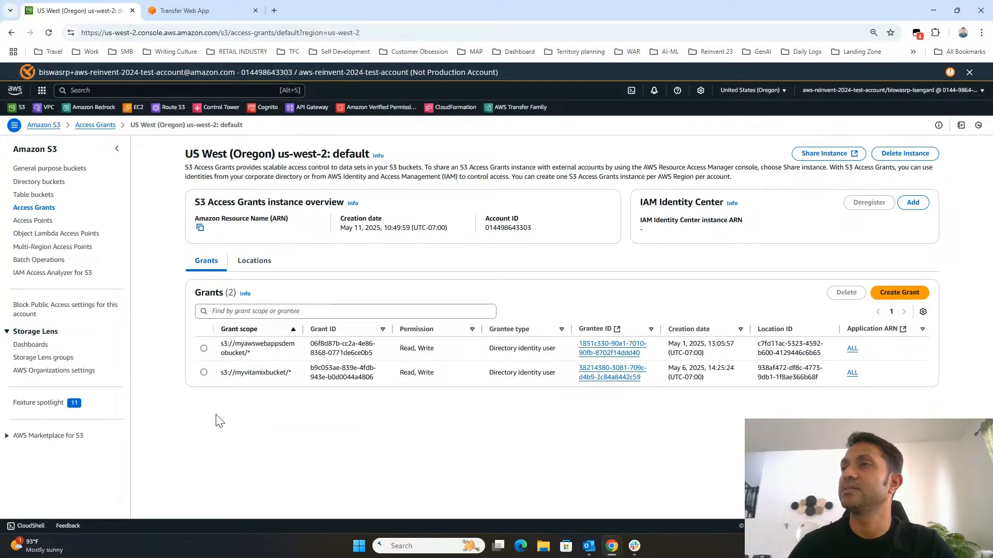
Step: Delete the myvitamixbucket/* grant
click(203, 372)
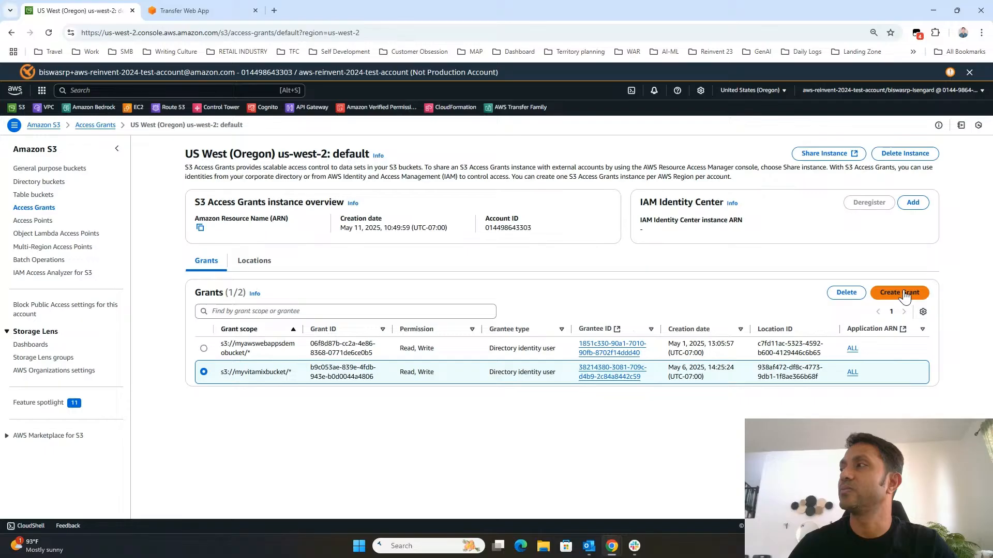
click(846, 293)
click(604, 340)
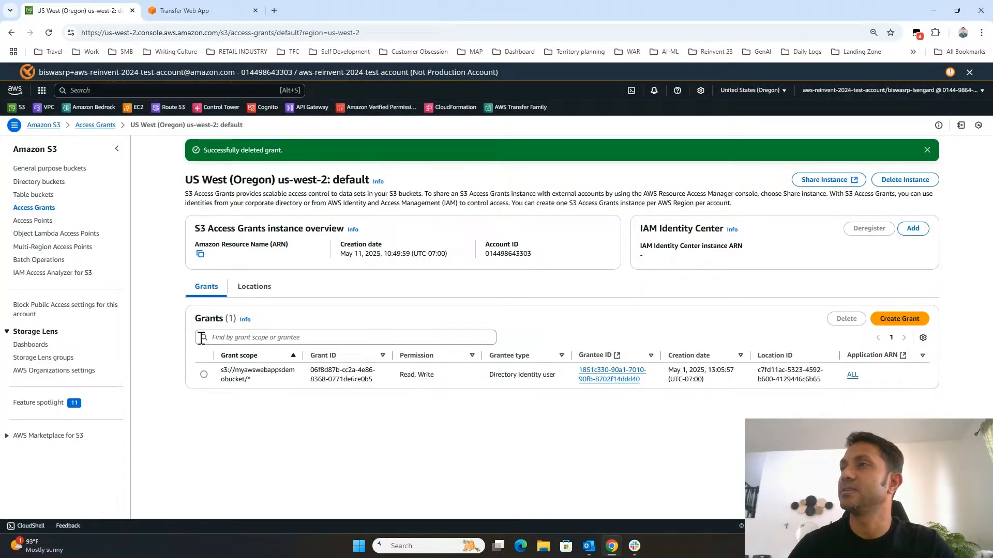
Step: Deregister the myvitamixbucket location and return to the remaining grant
click(251, 288)
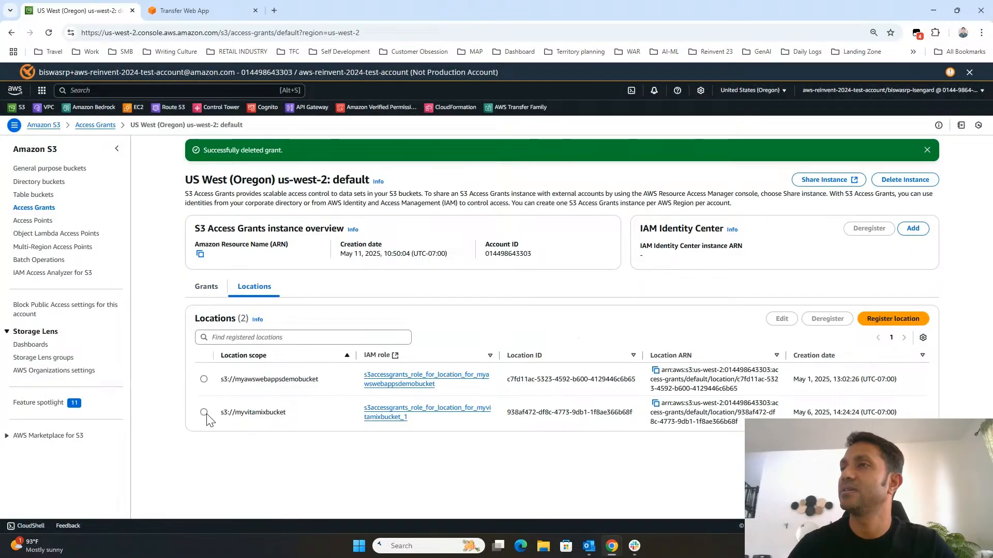
click(203, 412)
click(827, 319)
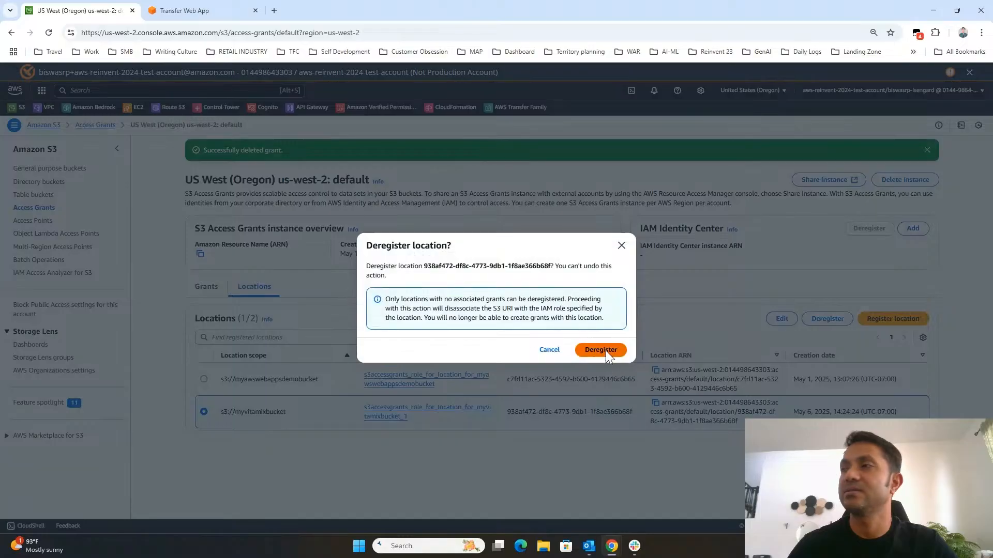
click(601, 350)
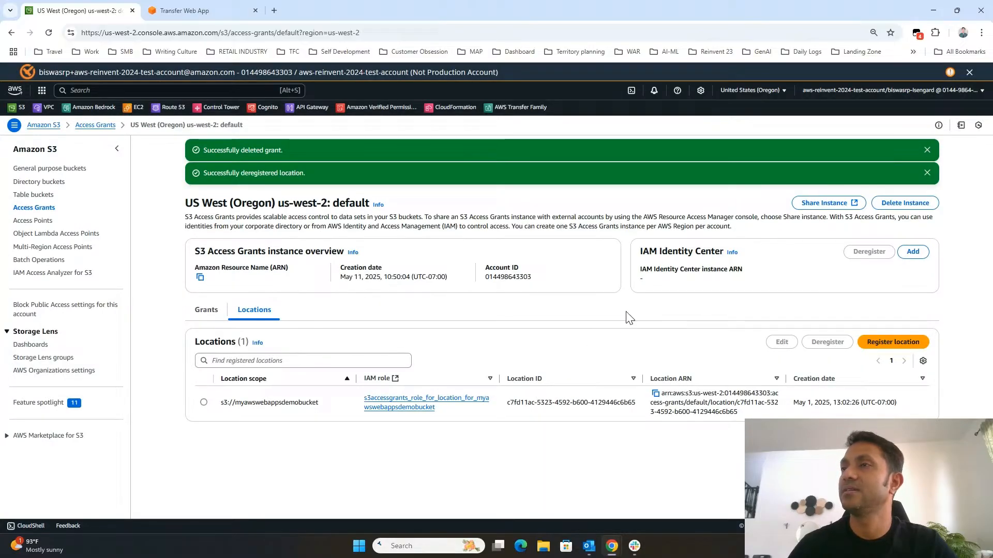
click(203, 312)
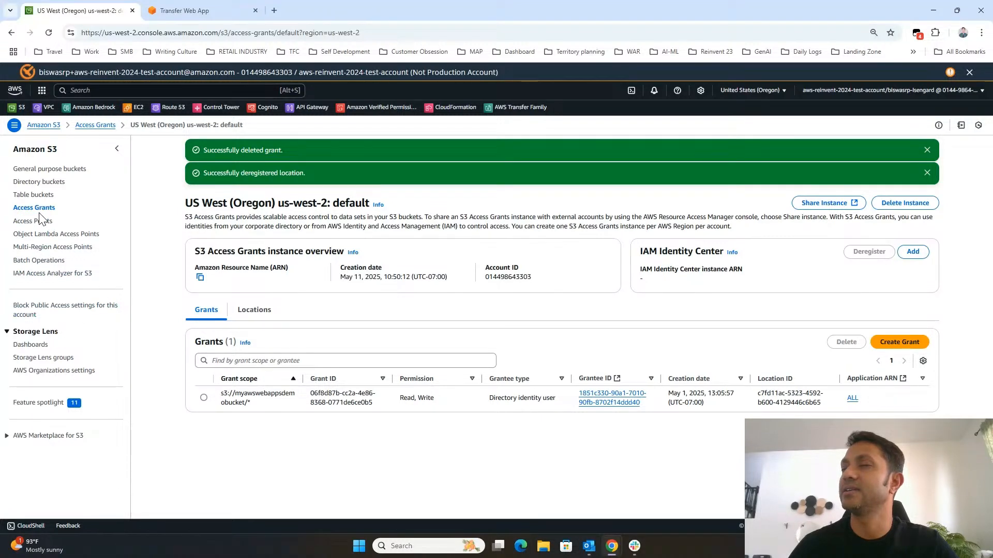
Step: Reload the Transfer Web App, copy its URL, and close its tab
click(229, 8)
click(273, 33)
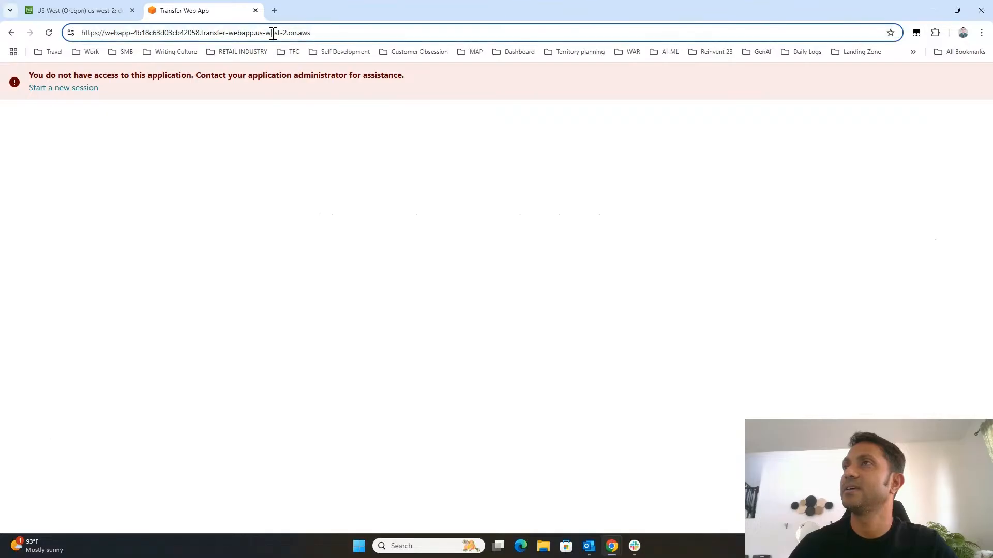
key(Return)
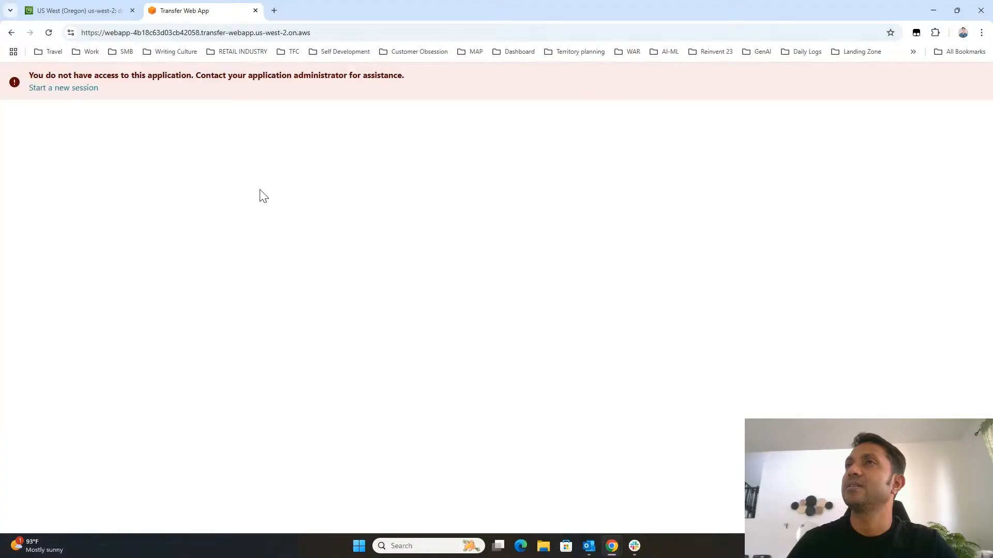
click(216, 35)
key(ctrl+c)
click(255, 10)
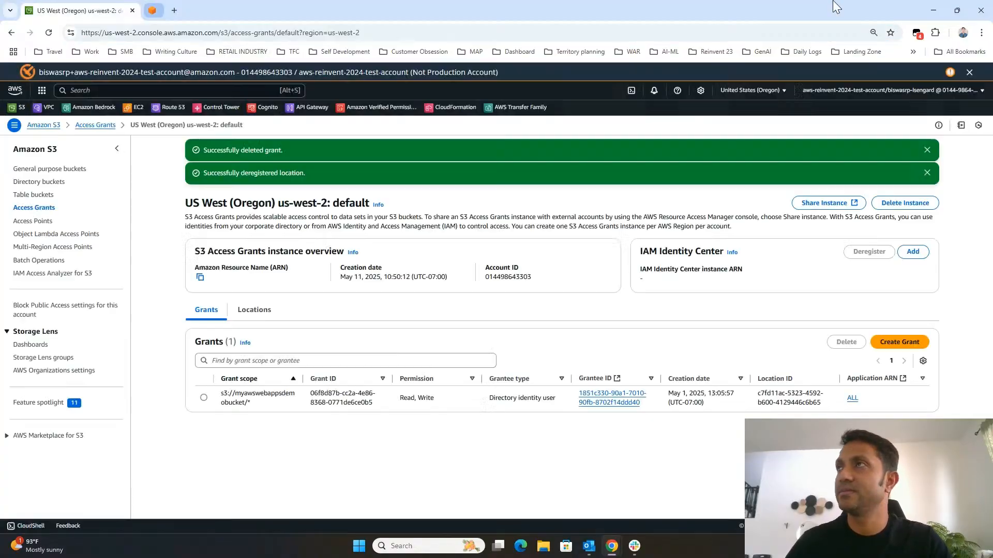
Step: Load the copied web app URL in a new incognito window
click(981, 33)
click(869, 81)
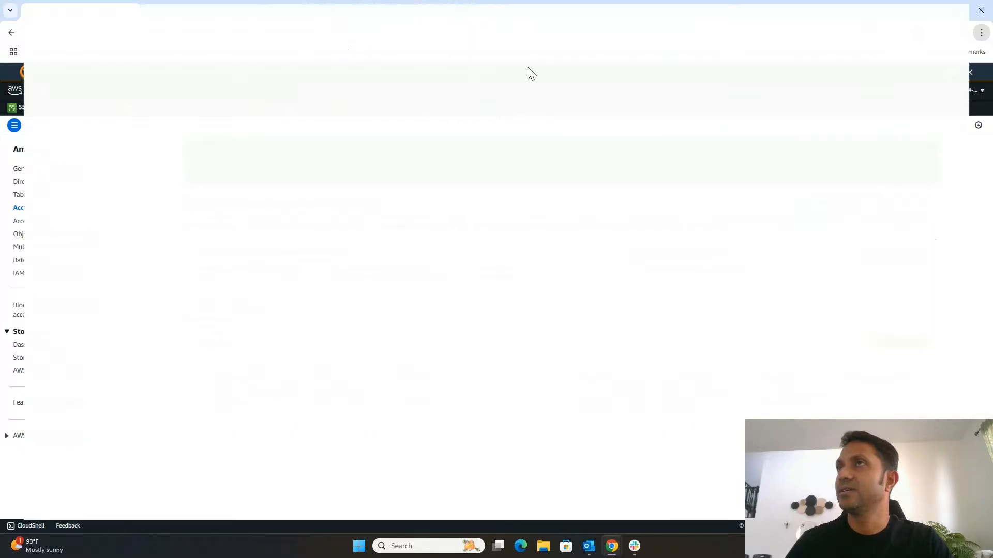
key(ctrl+v)
key(Return)
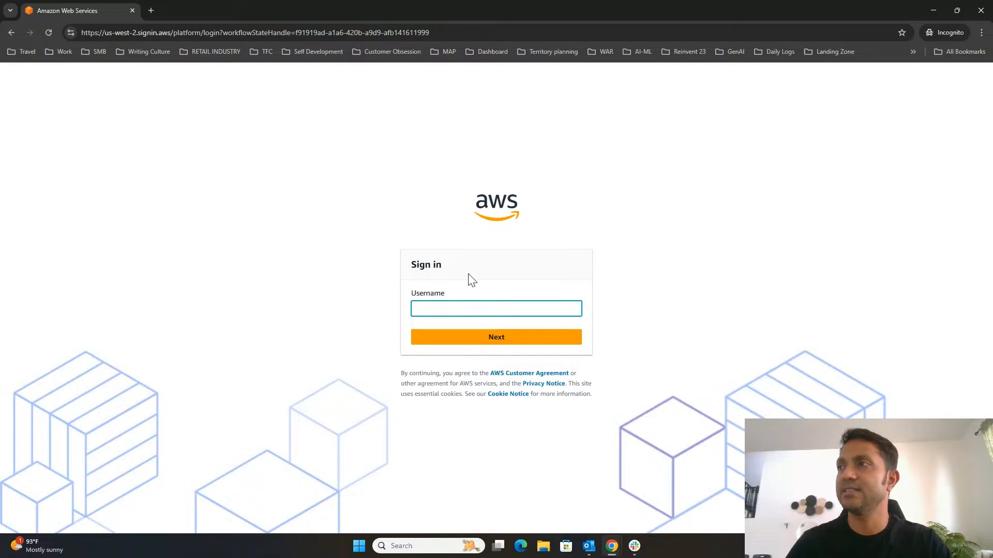
Step: Sign in as the test user with password and MFA, get denied, then set the incognito window aside
text(wswebapps)
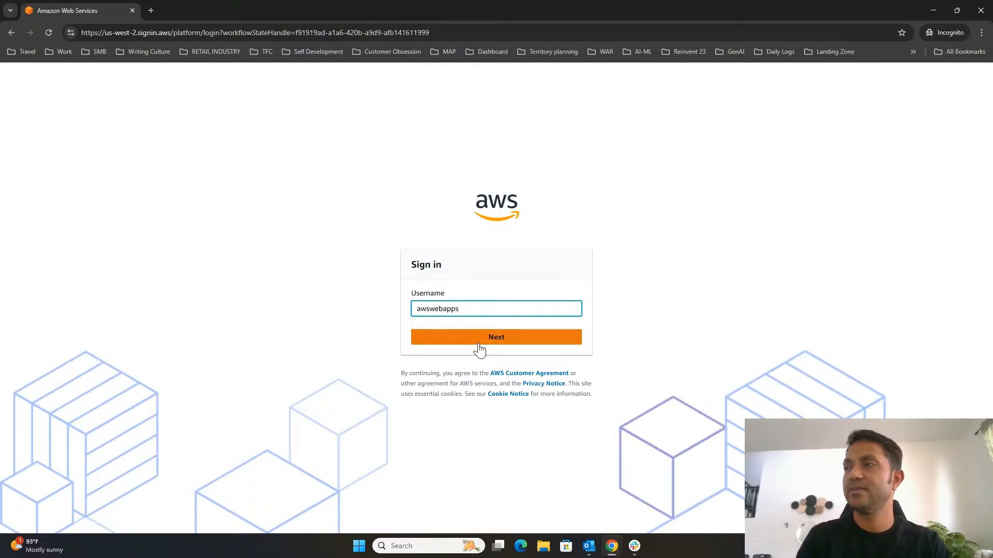
click(478, 344)
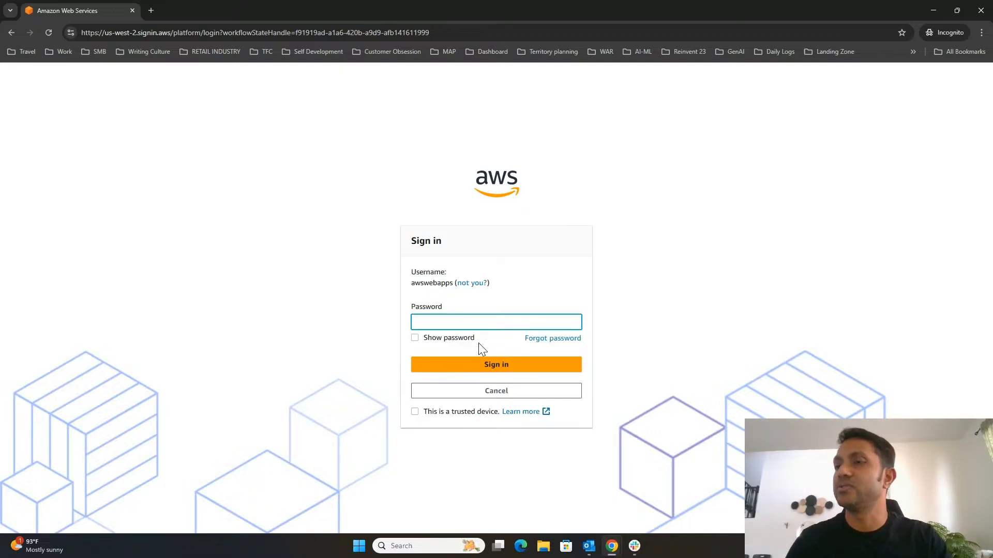
text(********)
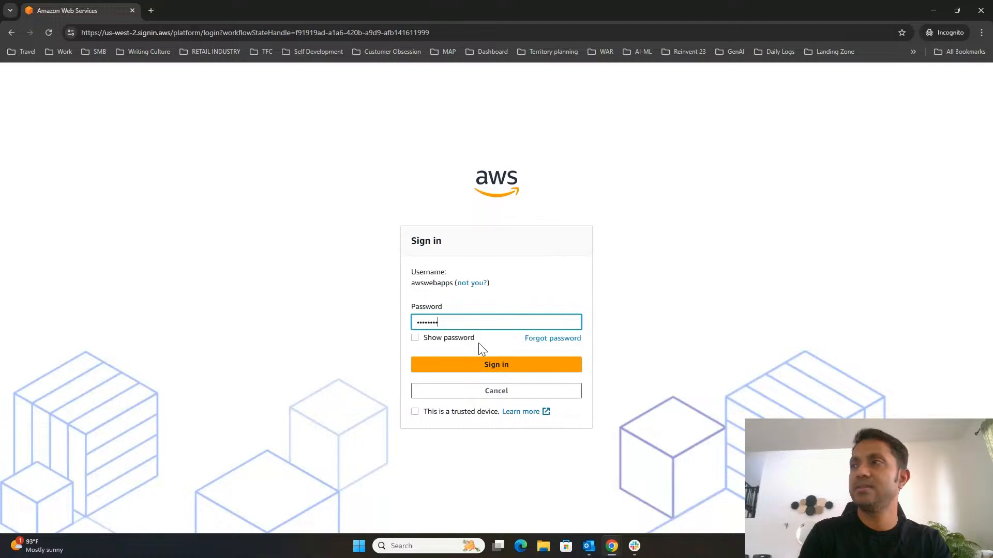
key(Return)
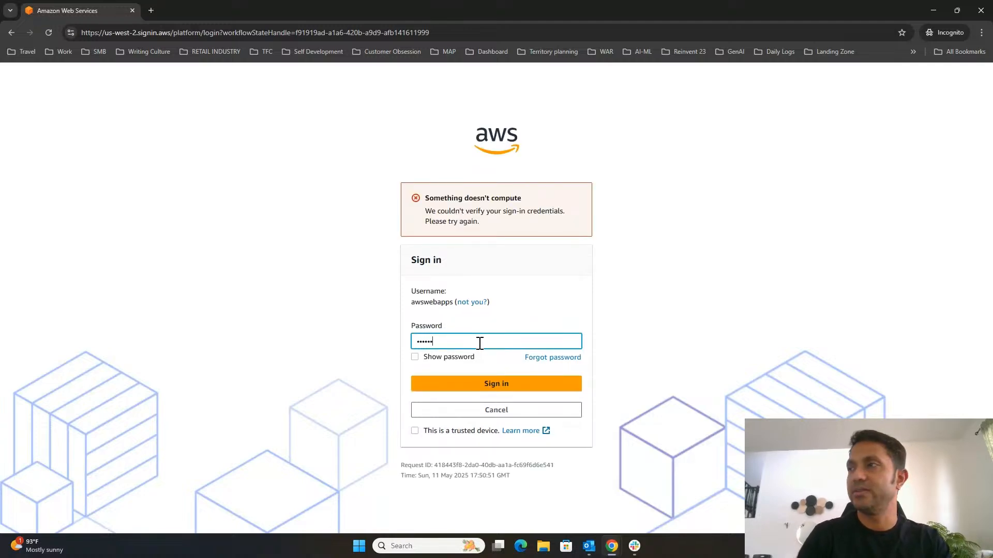
click(458, 383)
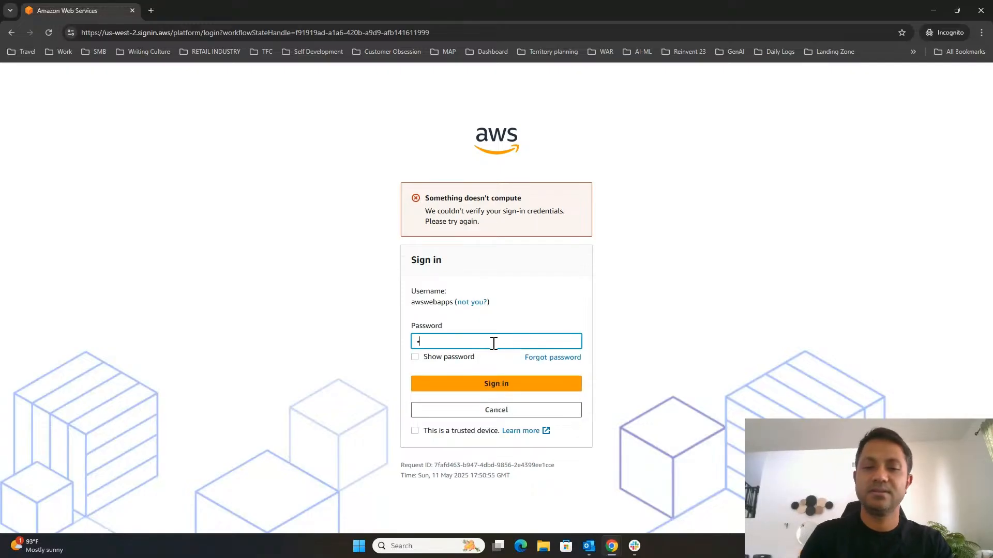
key(Return)
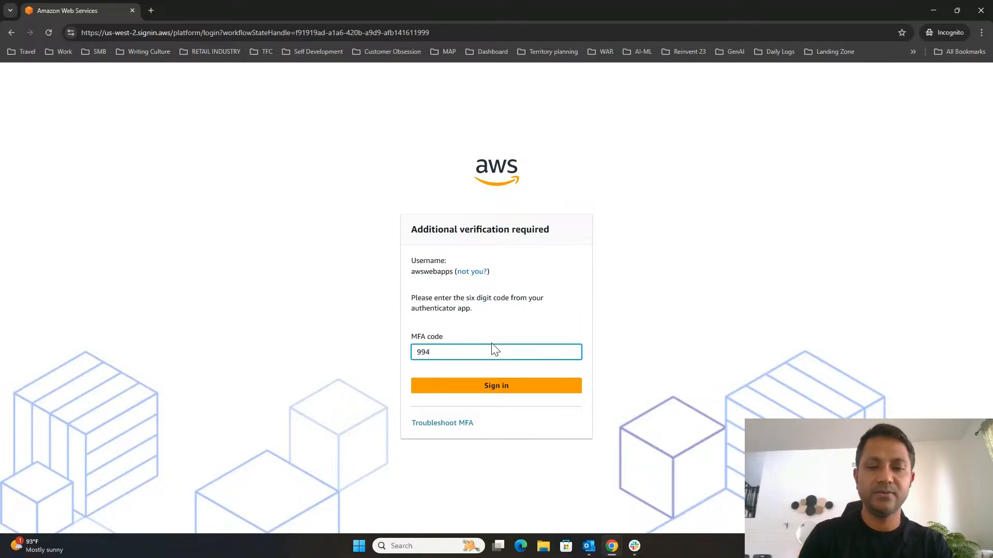
click(534, 386)
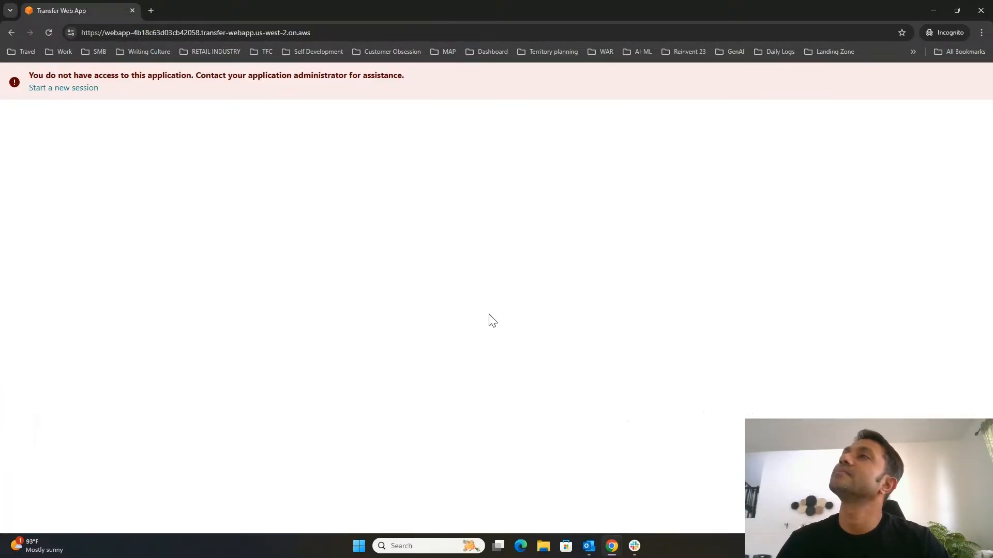
click(934, 10)
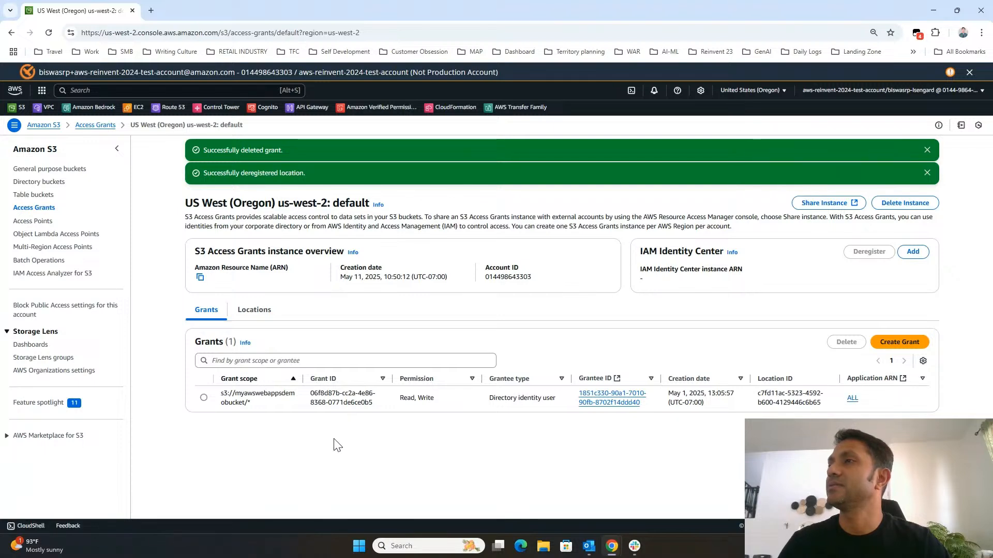
Step: Delete the remaining myawswebappsdemobucket grant
click(264, 316)
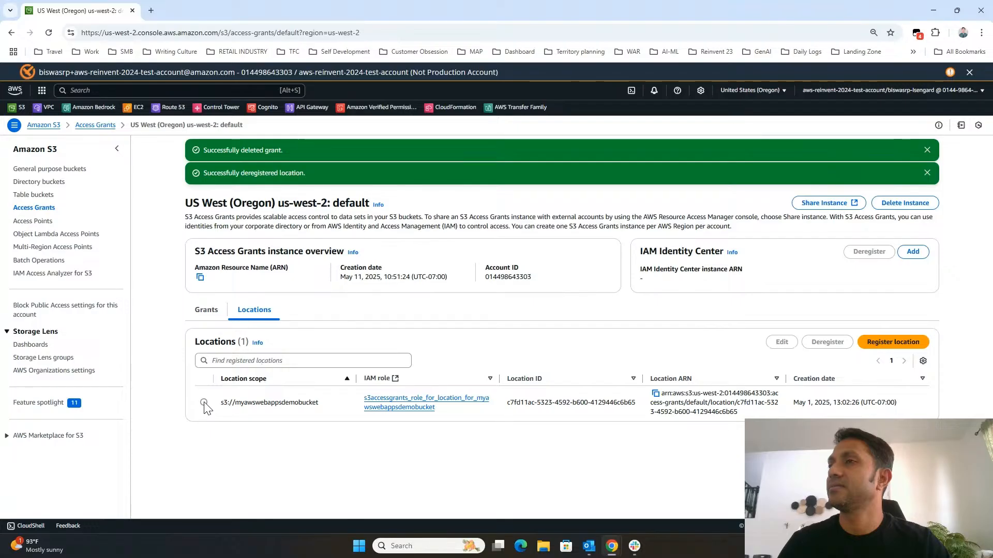
click(206, 311)
click(204, 397)
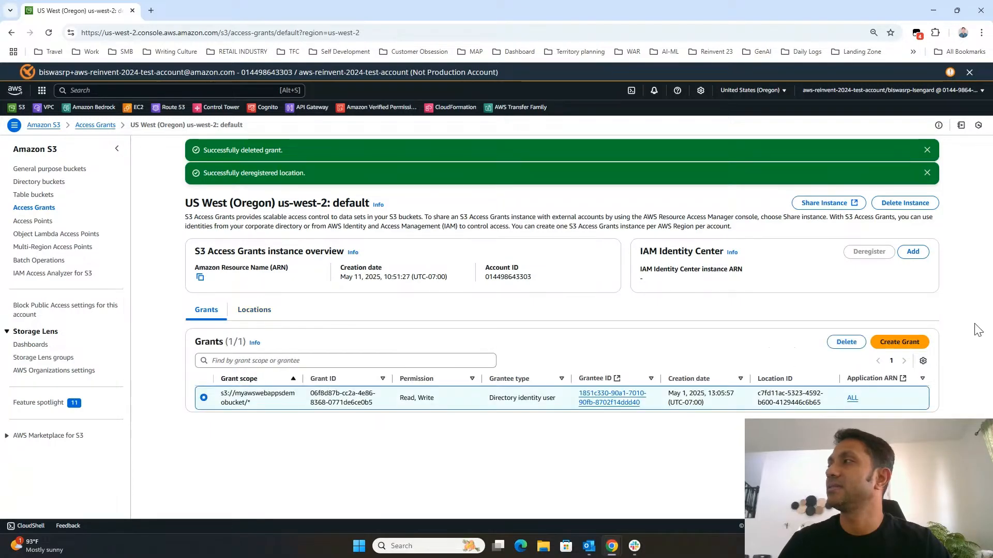
click(846, 342)
click(606, 342)
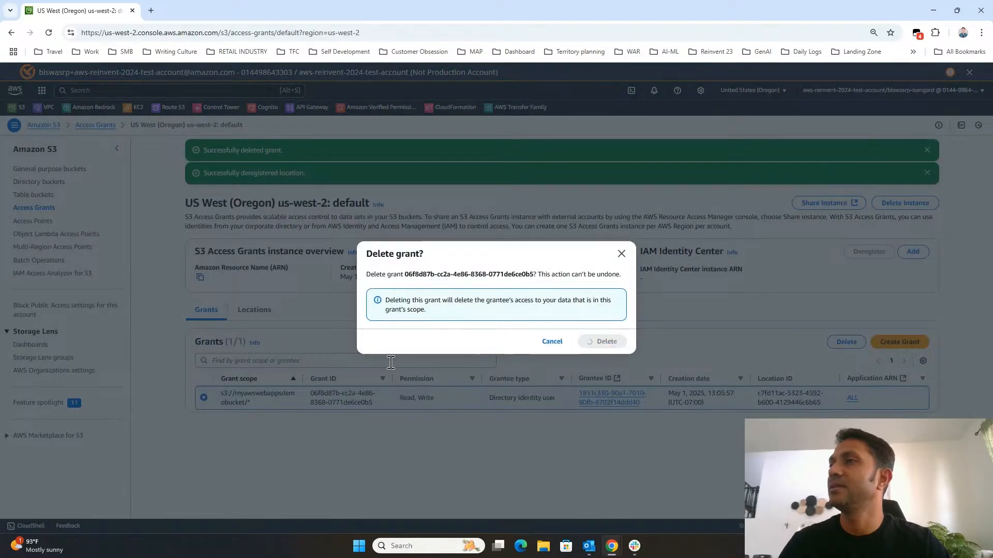
Step: Deregister the myawswebappsdemobucket location, leaving no registered locations
click(255, 310)
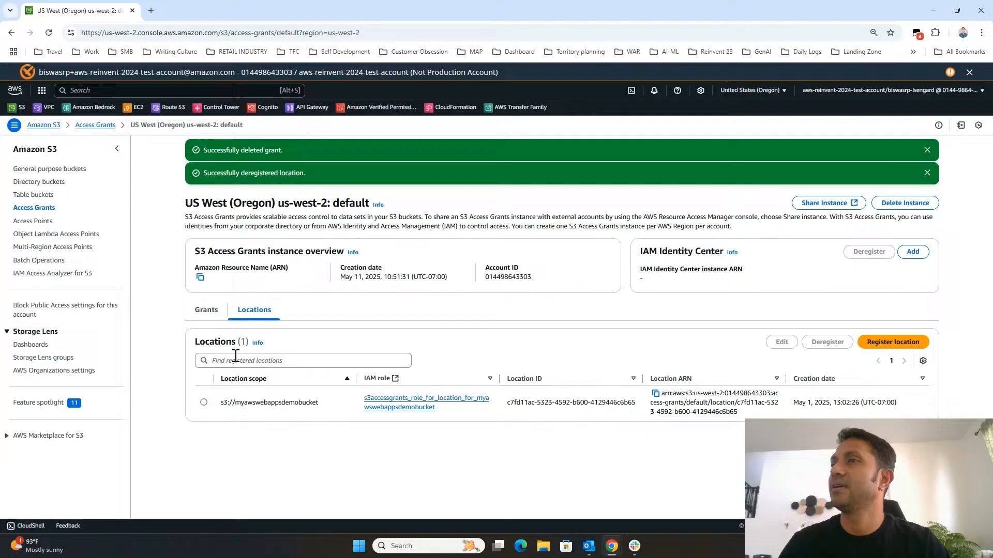
click(204, 402)
click(827, 342)
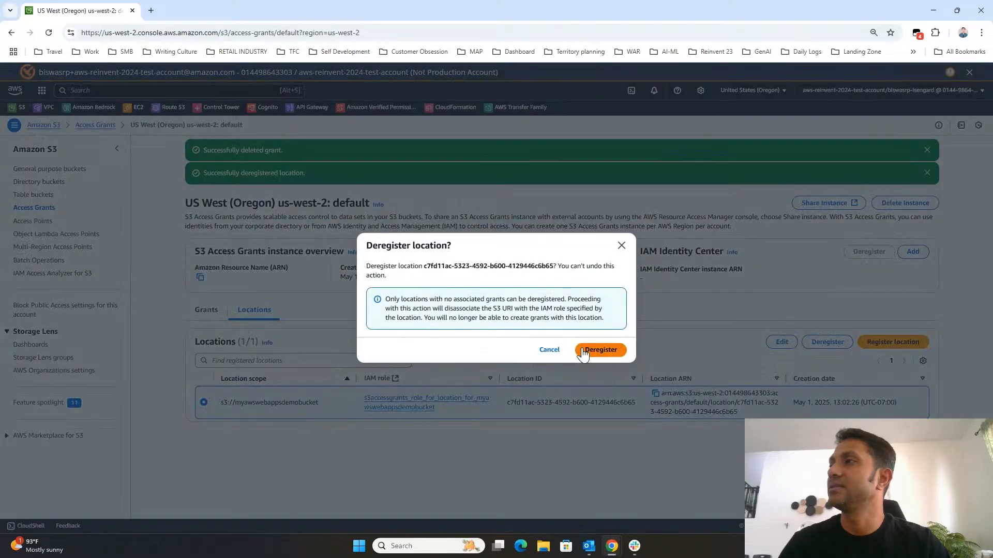
click(590, 355)
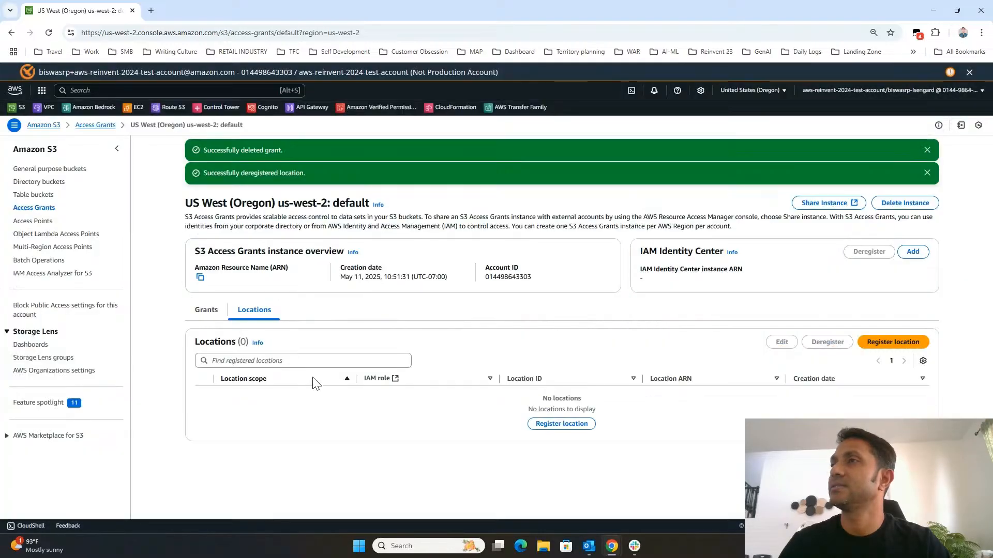
click(18, 107)
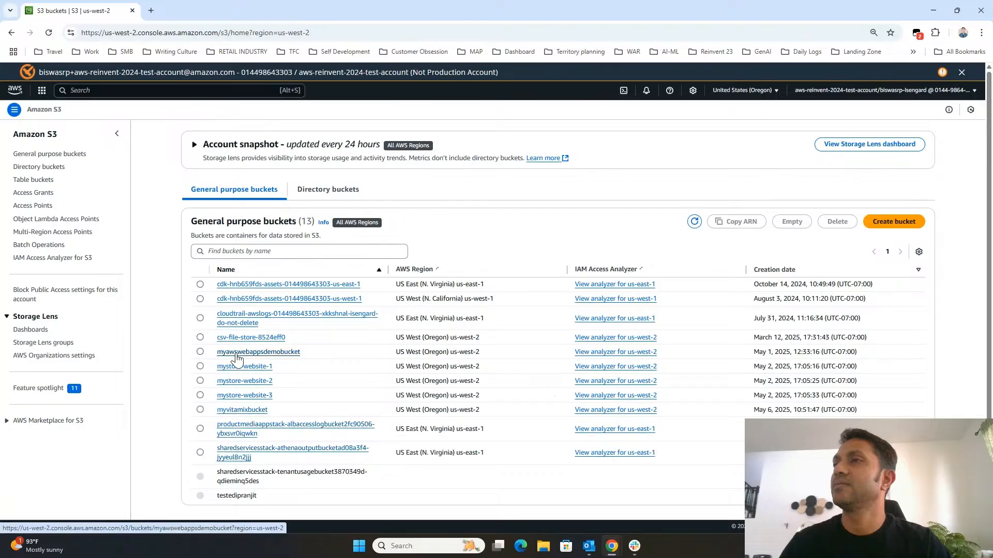
Step: Copy the AllowedOrigins web app URL from myawswebappsdemobucket's CORS configuration
click(237, 353)
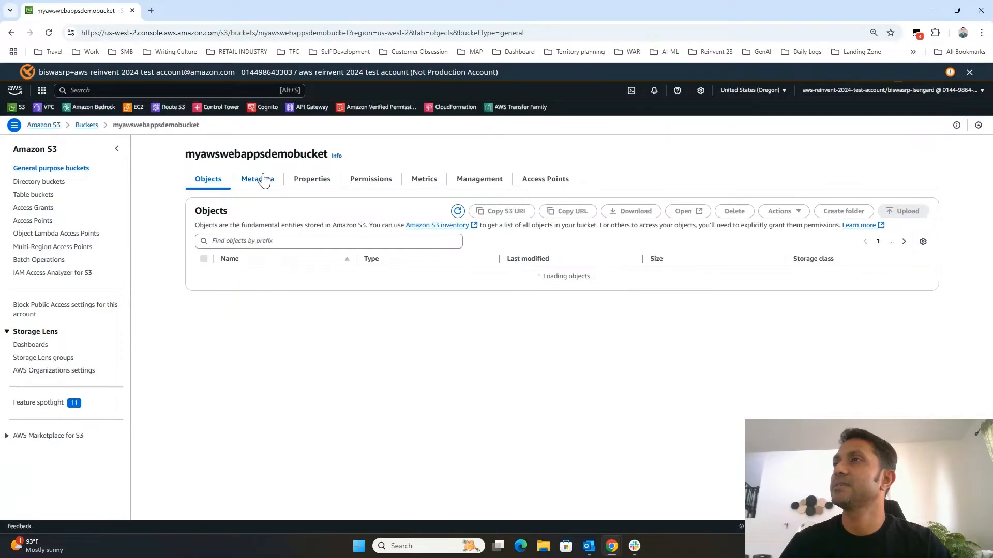
click(360, 183)
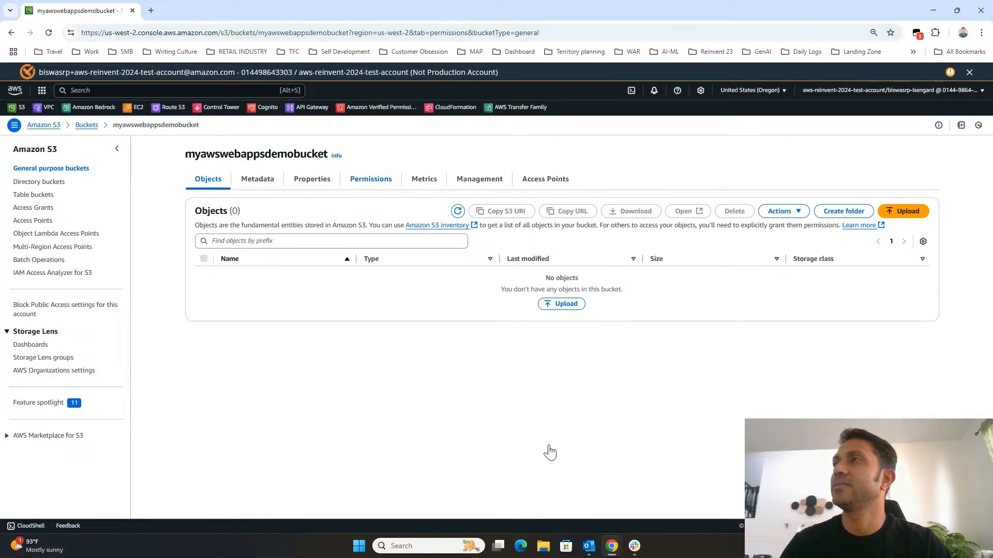
scroll(698, 394, down, 2)
scroll(696, 394, down, 10)
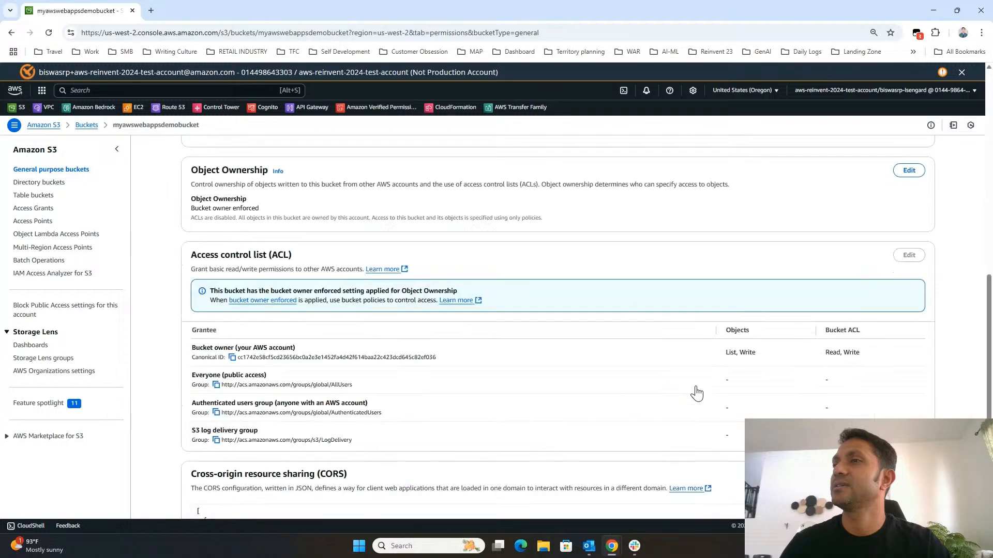
click(377, 419)
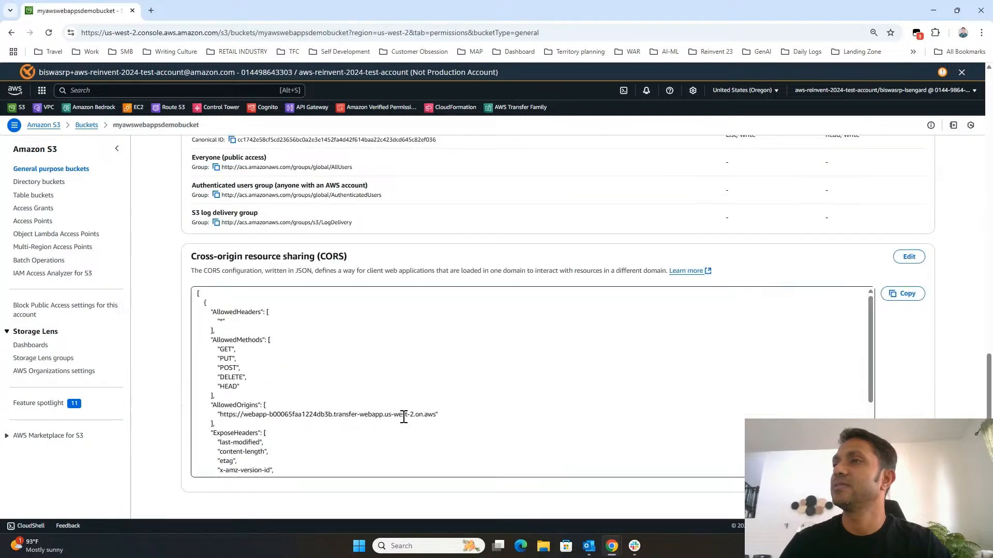
drag(436, 417, 222, 416)
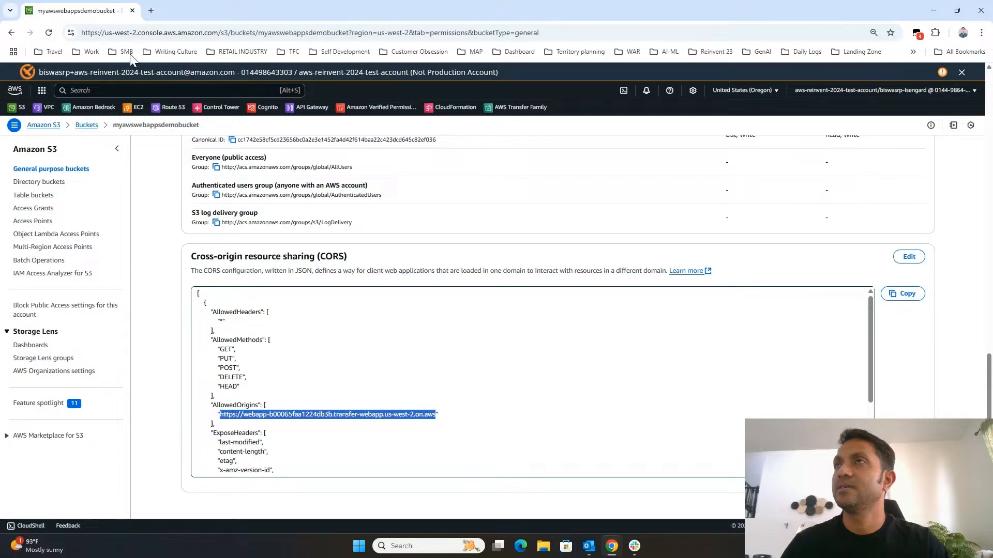
Step: Load the copied web app URL in a new browser tab
click(151, 10)
text(https://webapp-b00065faa1224db3b.transfer-webapp.us-west-2.on.aws)
key(Return)
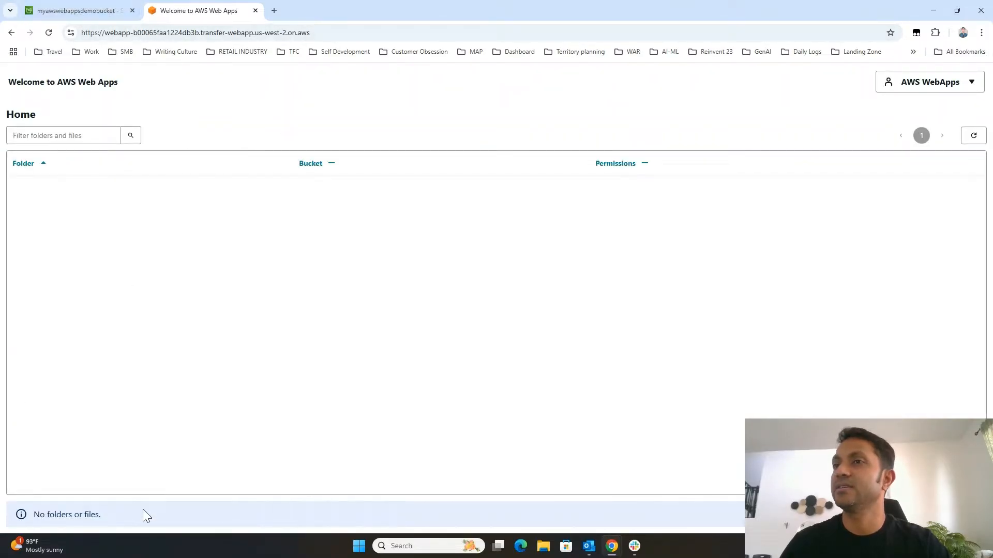
Step: Sign out of the web app and sign back in as the test user with password and MFA code
click(969, 84)
click(906, 109)
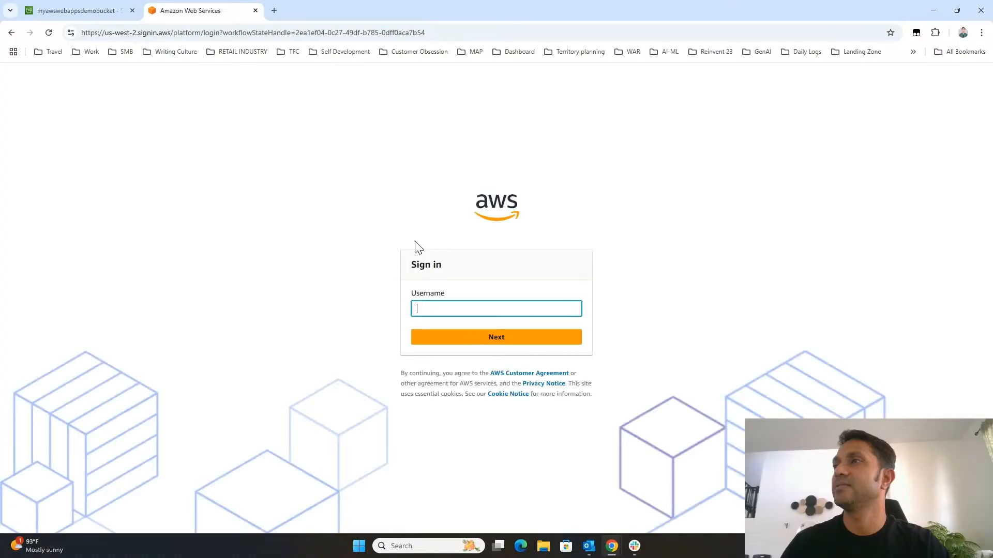
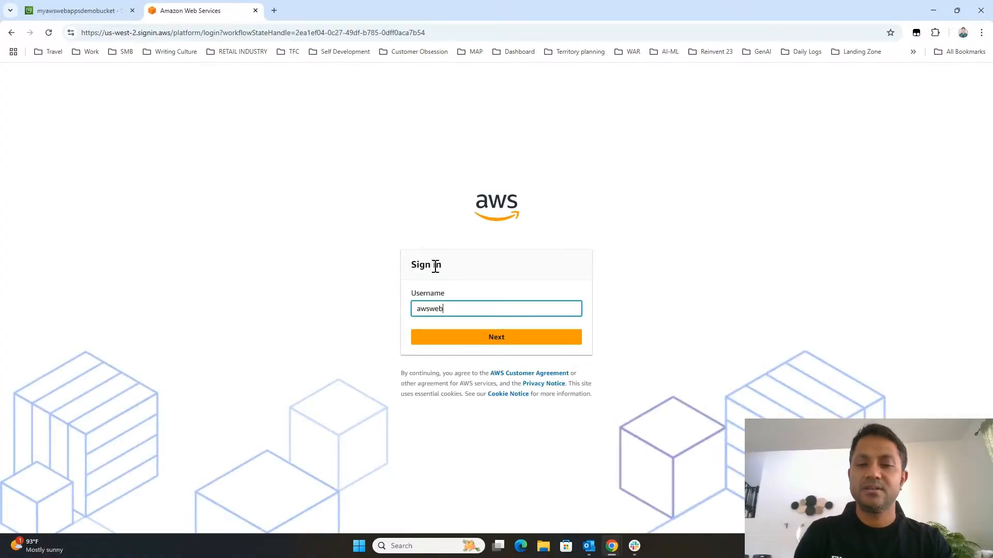
key(Return)
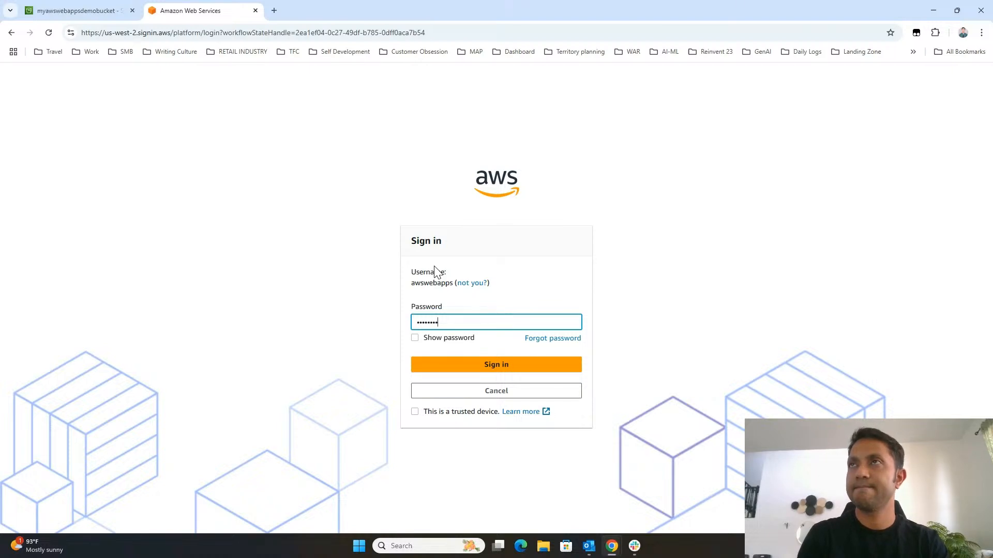
key(Return)
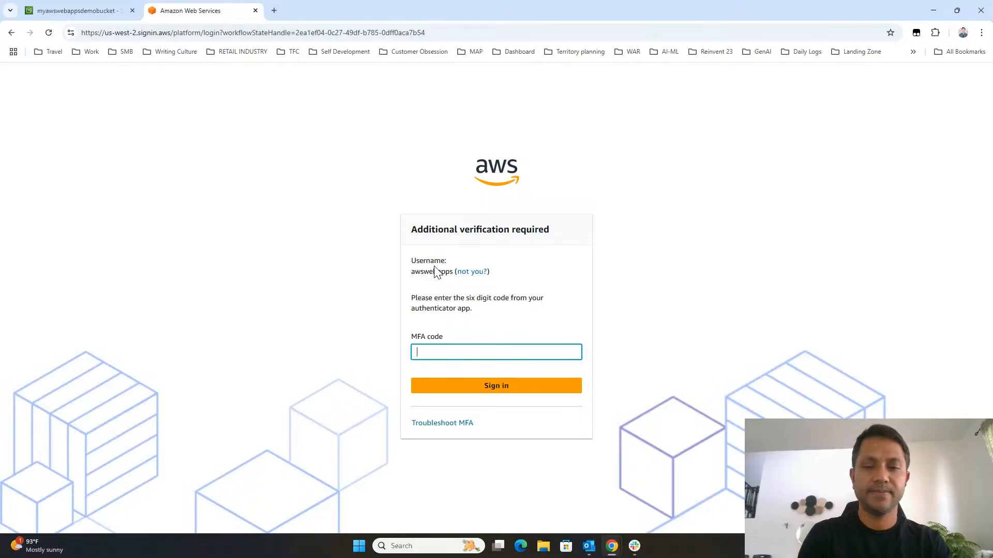
key(Return)
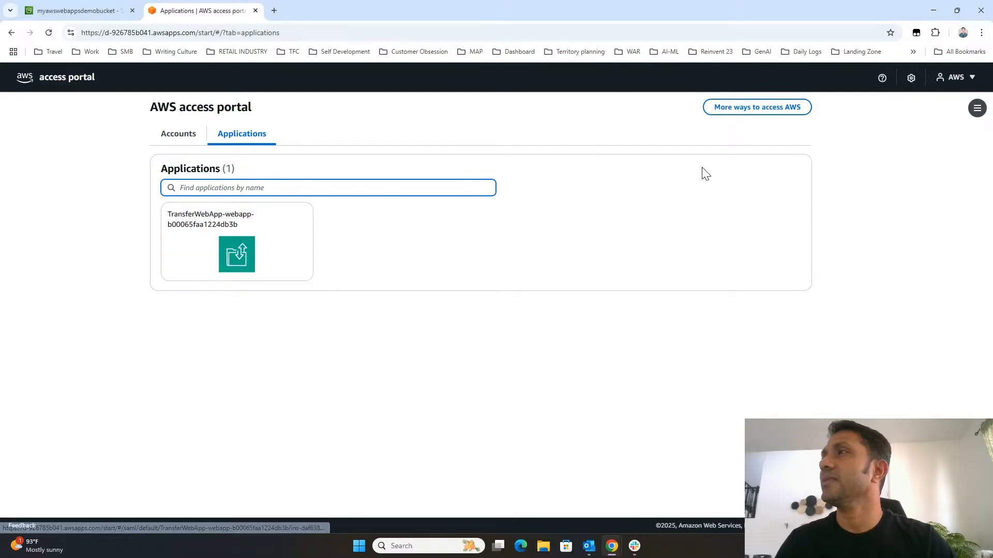
Step: Launch TransferWebApp from the portal, close it, sign out of the portal, and close the sign-in tab
click(258, 248)
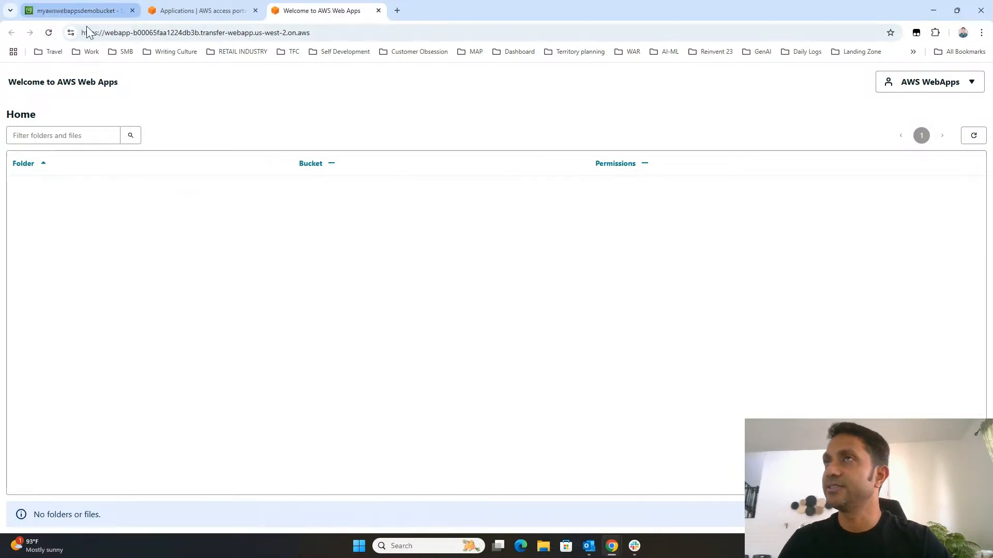
click(378, 10)
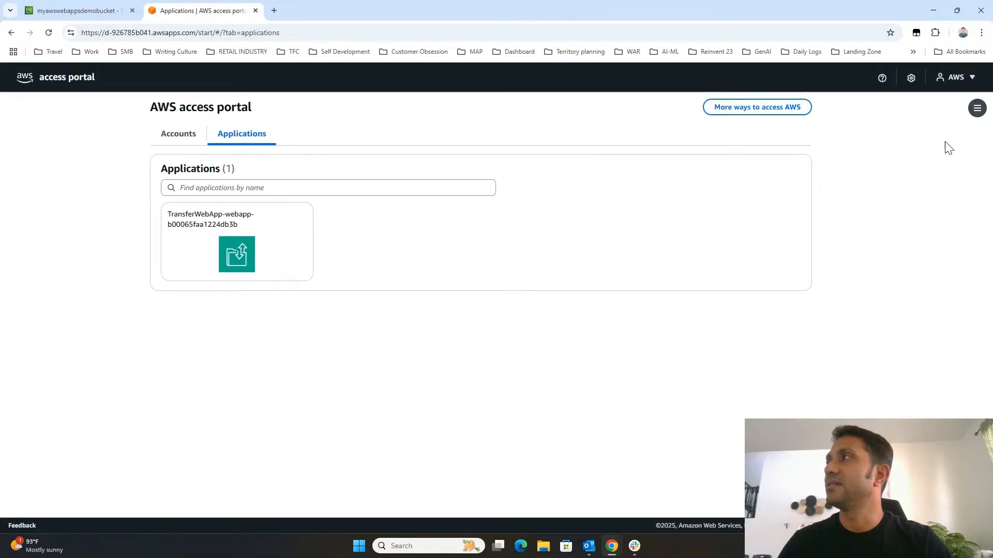
click(968, 79)
click(916, 139)
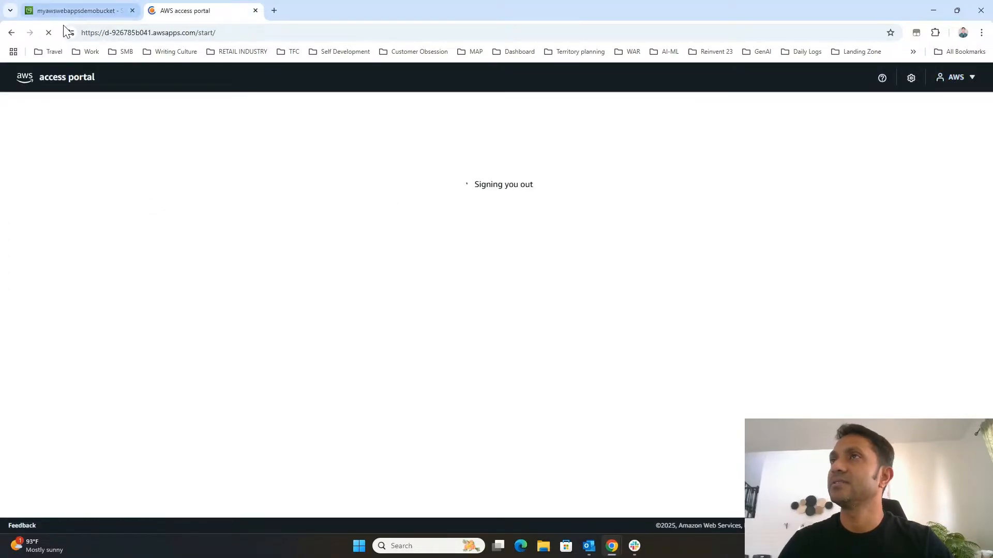
click(255, 10)
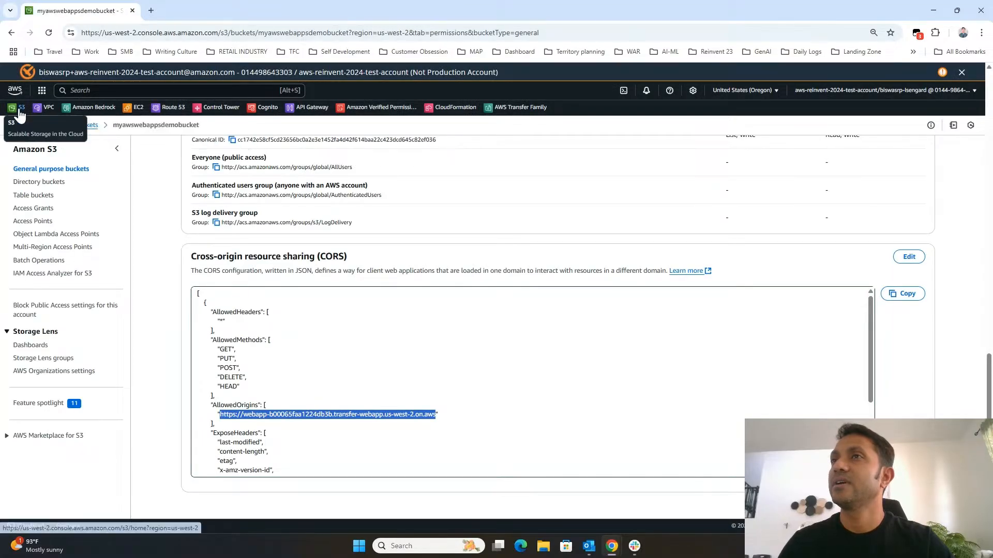
Step: Check the IAM Identity Center instance, then open the default Access Grants instance's empty Locations list
click(32, 209)
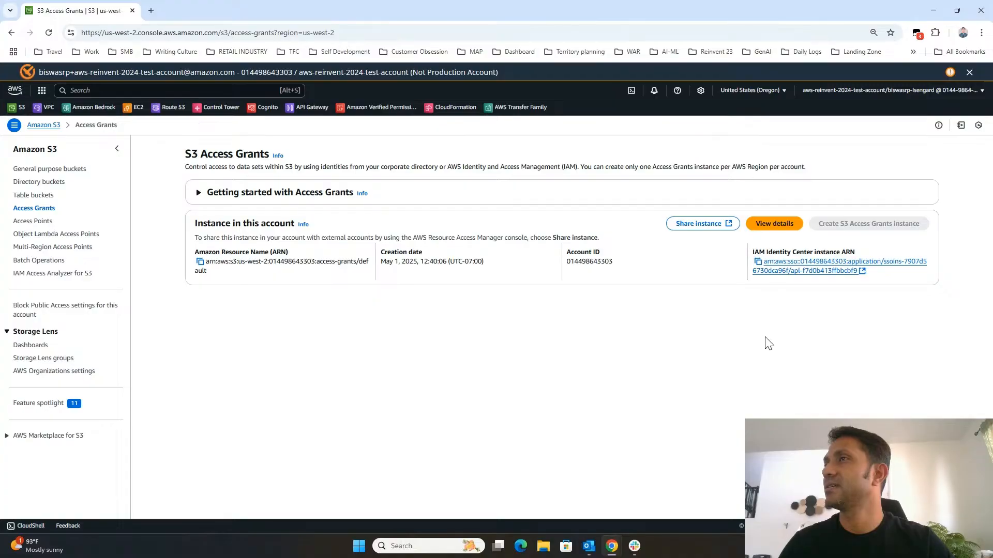
click(772, 278)
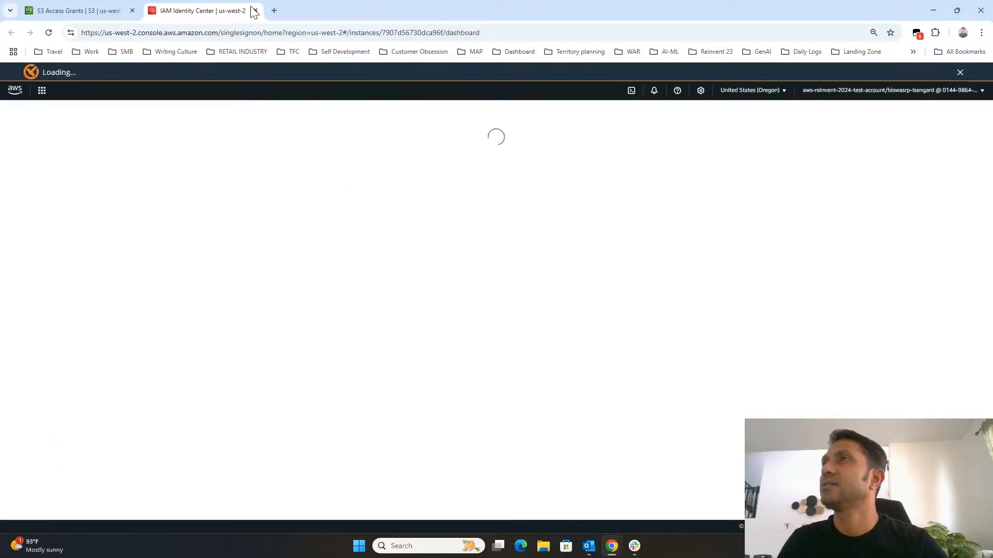
key(ctrl+w)
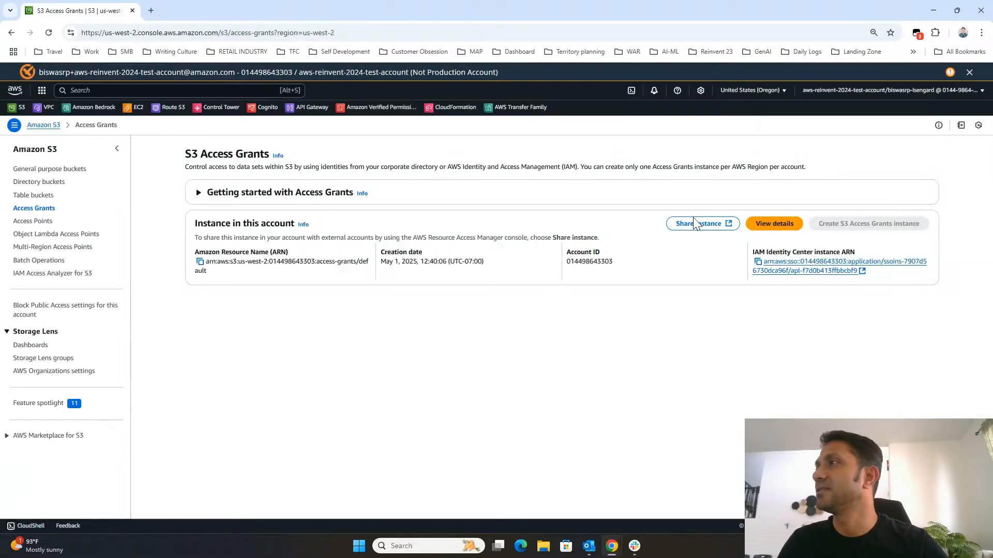
click(774, 223)
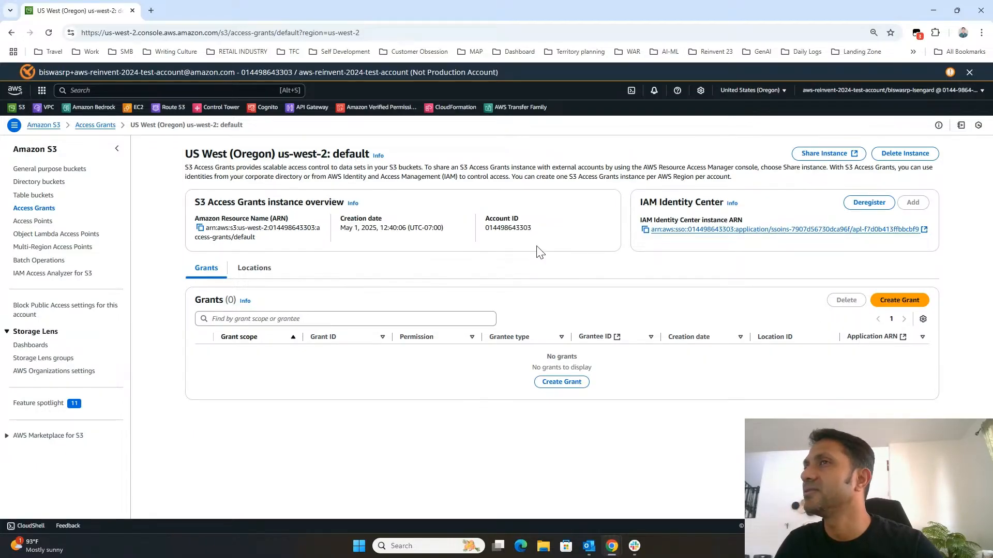
click(254, 268)
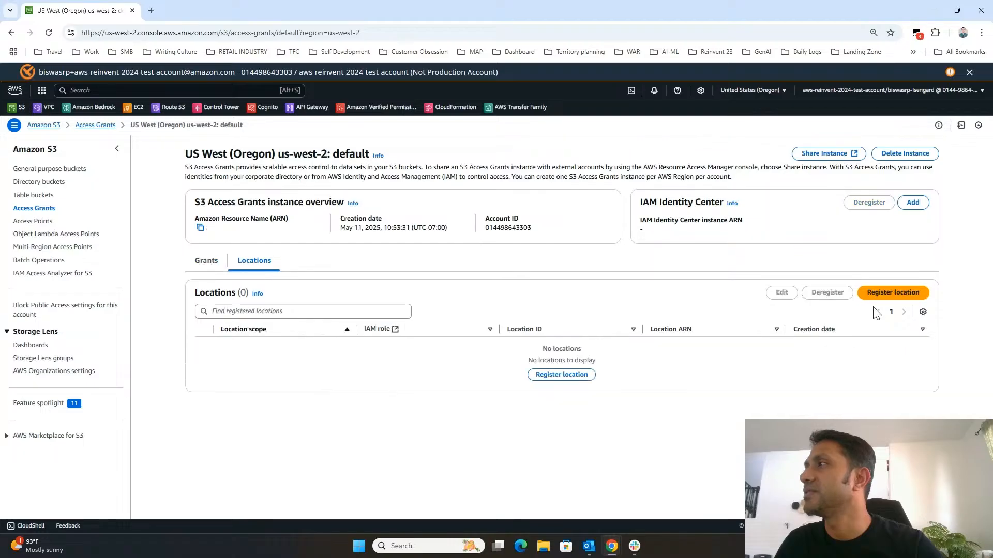
Step: Register s3://myawswebappsdemobucket as an Access Grants location with a newly created IAM role
click(896, 299)
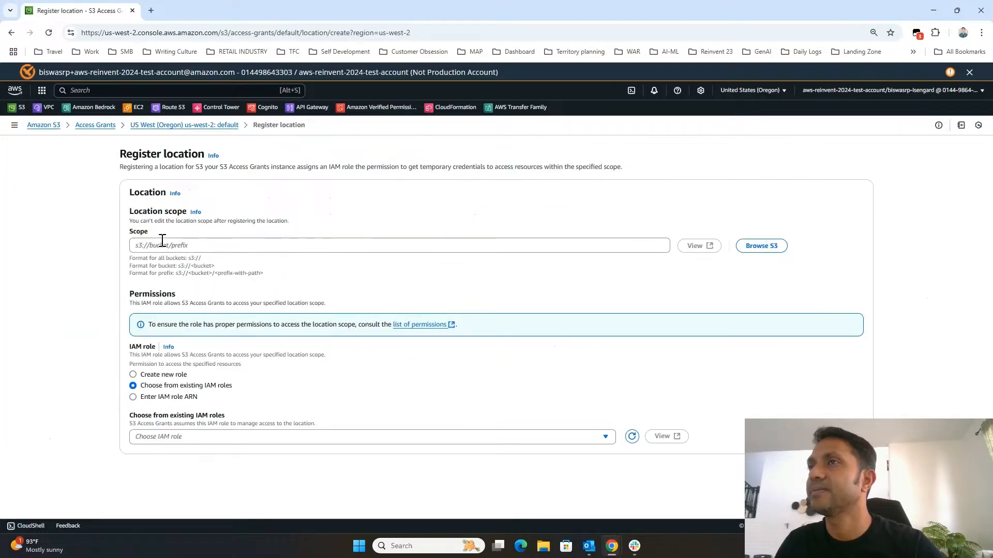
click(763, 246)
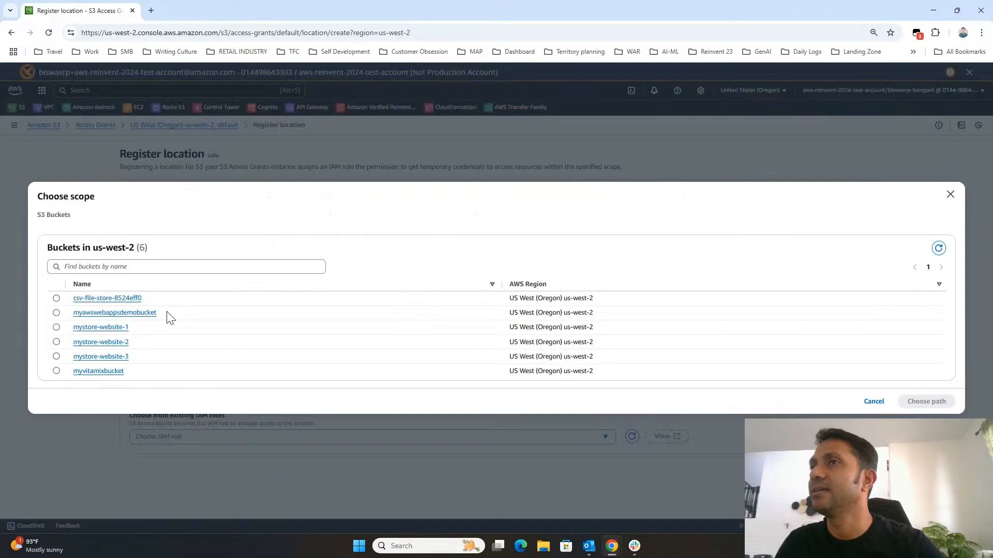
click(55, 313)
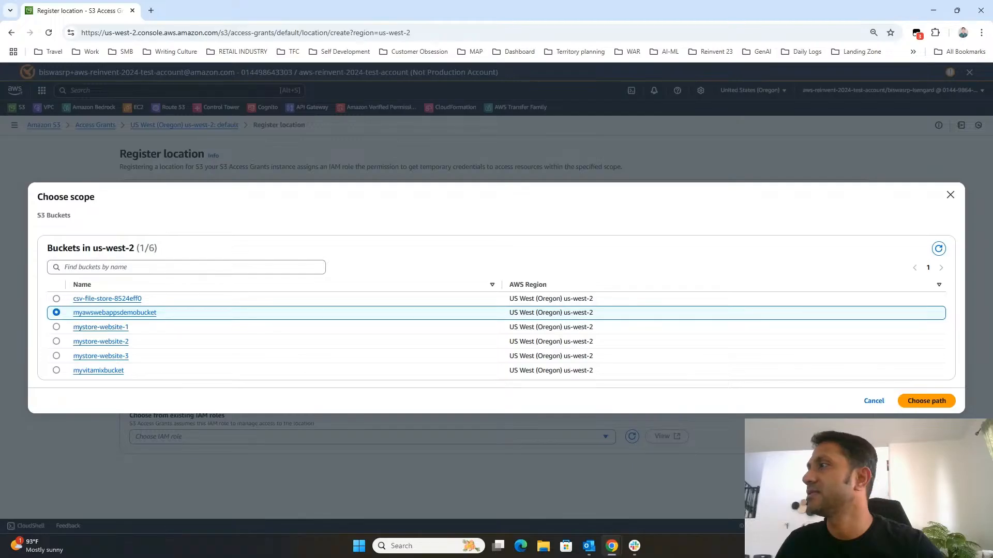
click(926, 402)
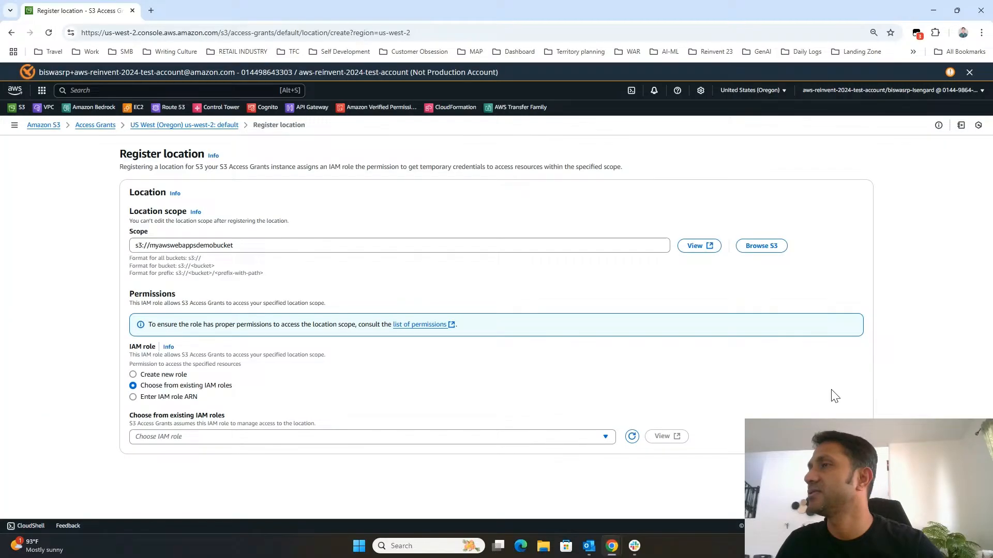
click(147, 375)
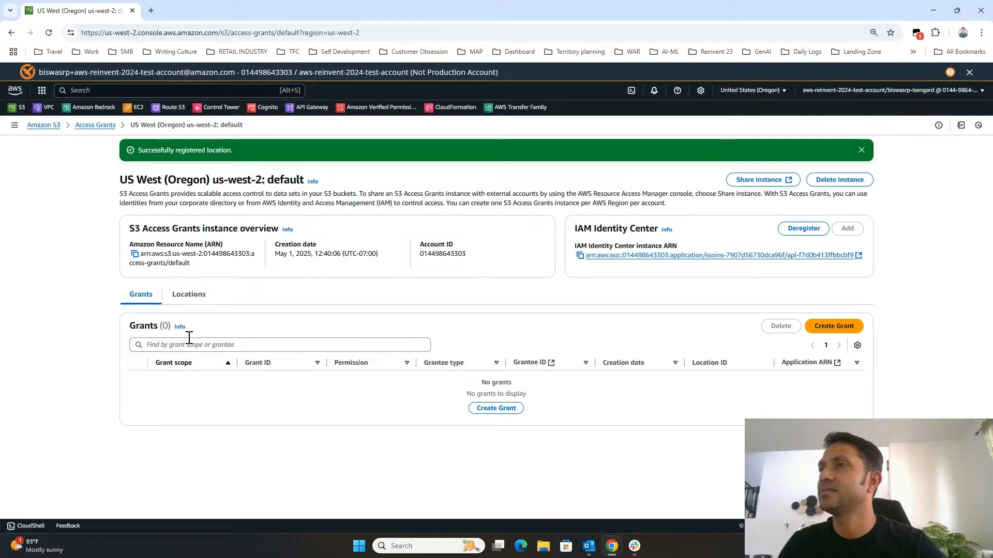
Step: Start a new grant scoped to the registered myawswebappsdemobucket location
click(833, 326)
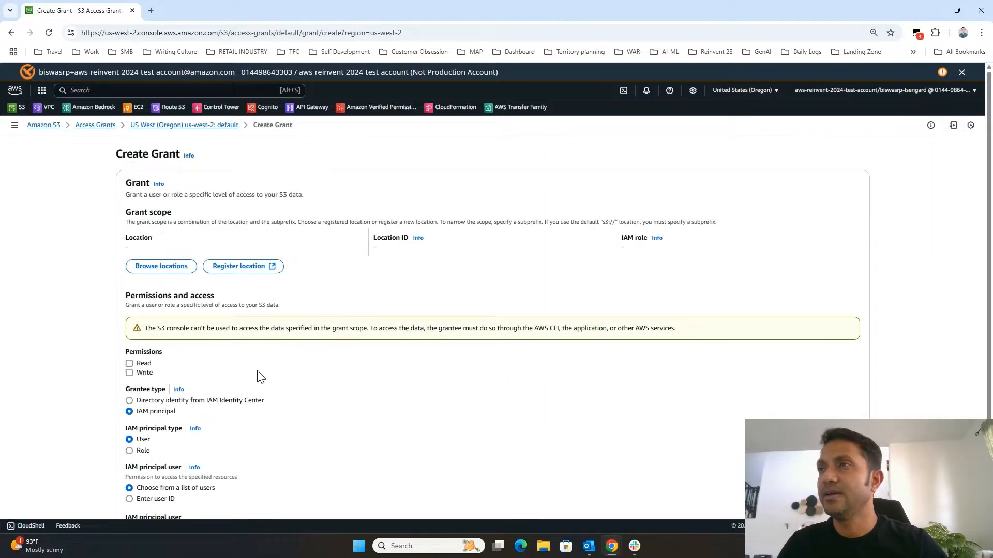
scroll(260, 376, down, 1)
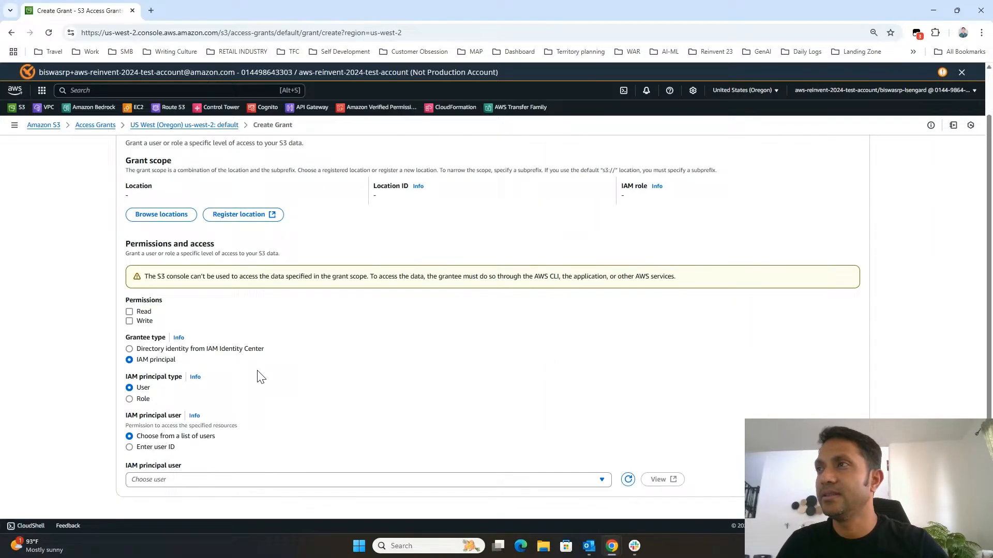
click(173, 221)
click(57, 332)
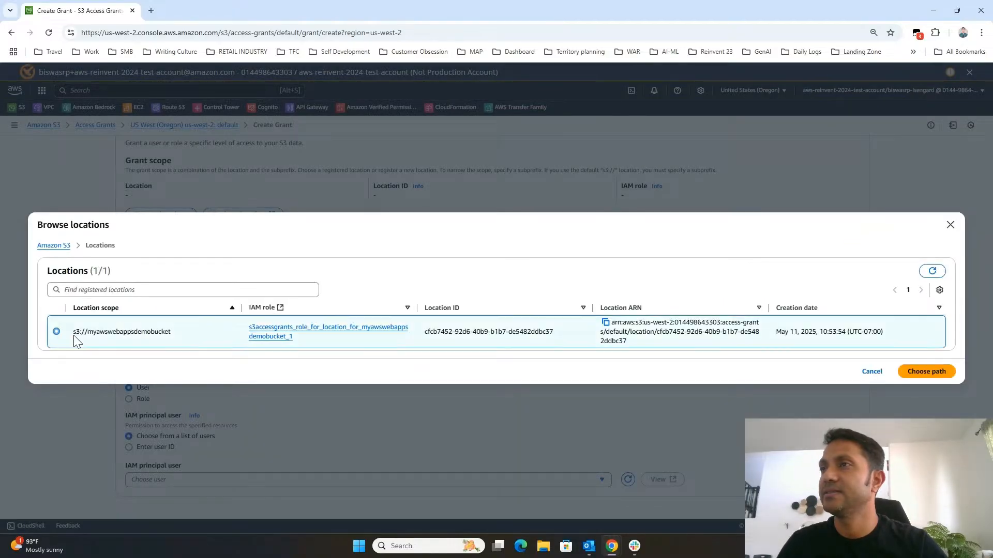
click(930, 373)
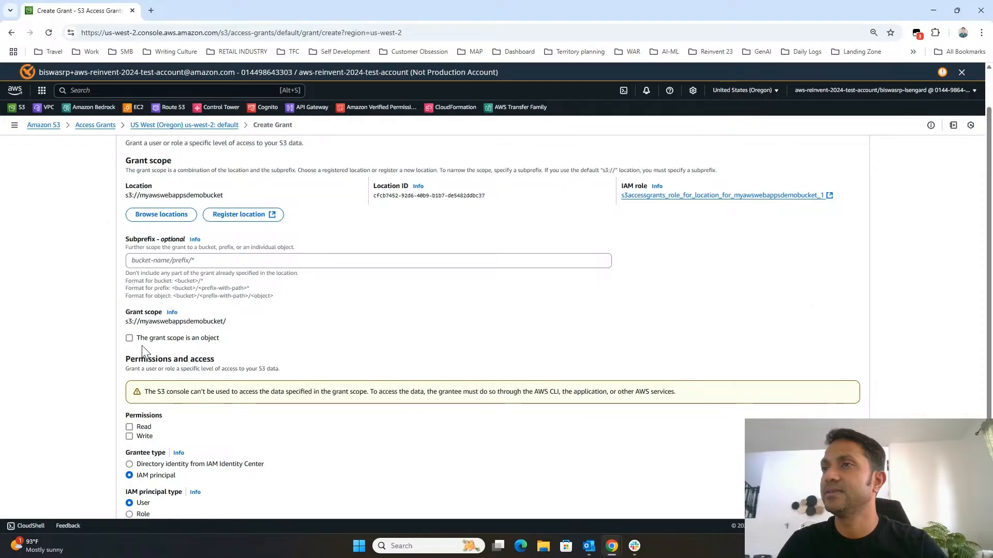
Step: Set the grantee type to an IAM Identity Center directory user, leaving the user ID empty
scroll(142, 357, down, 3)
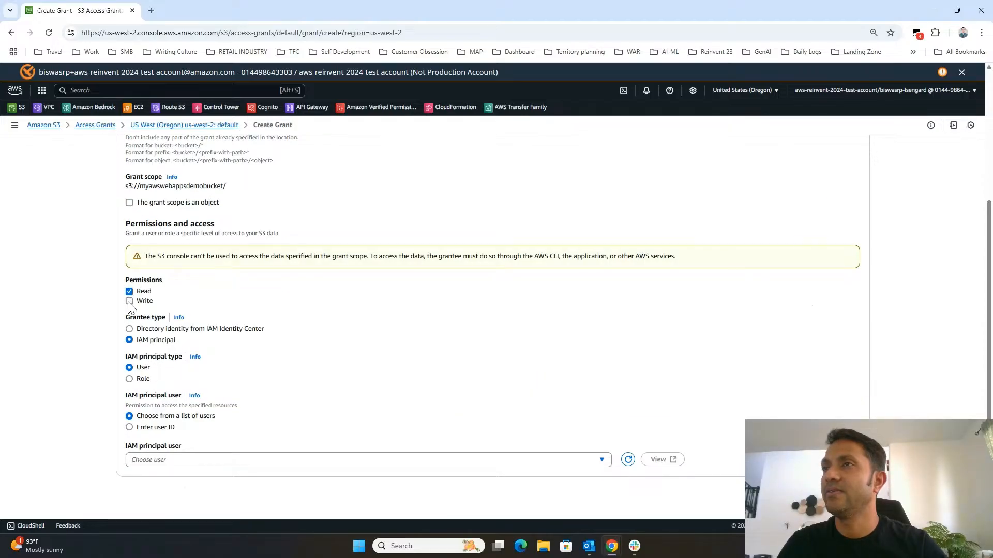
click(141, 331)
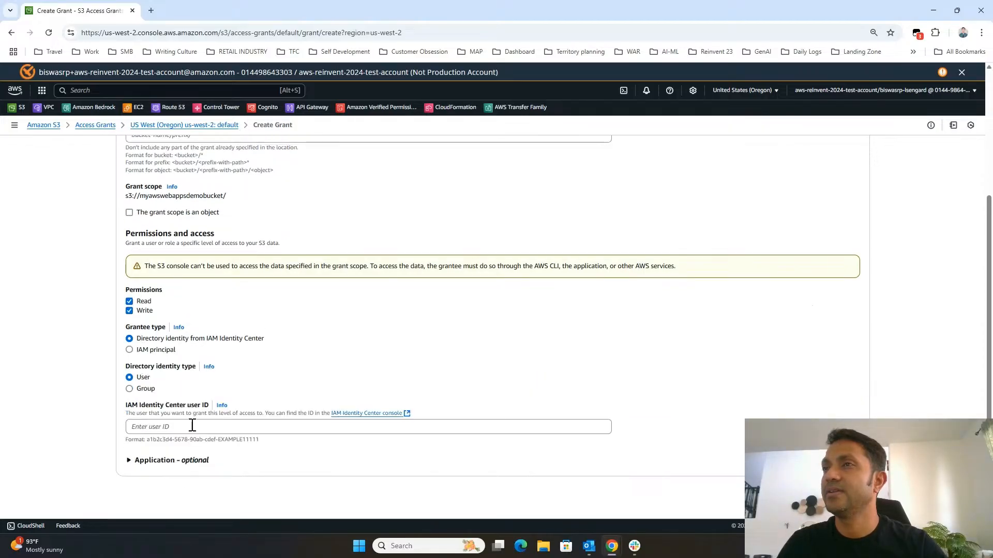
click(161, 426)
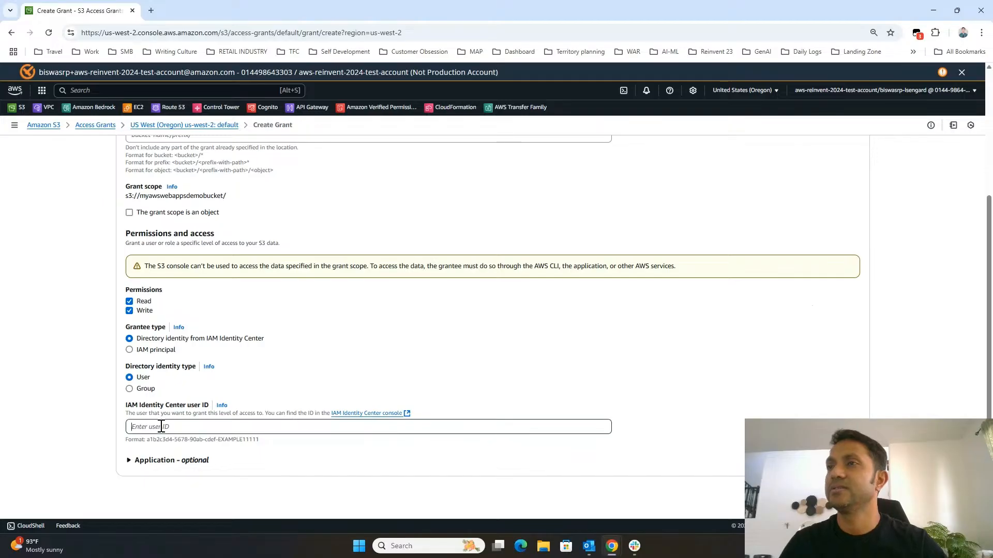
text(aw)
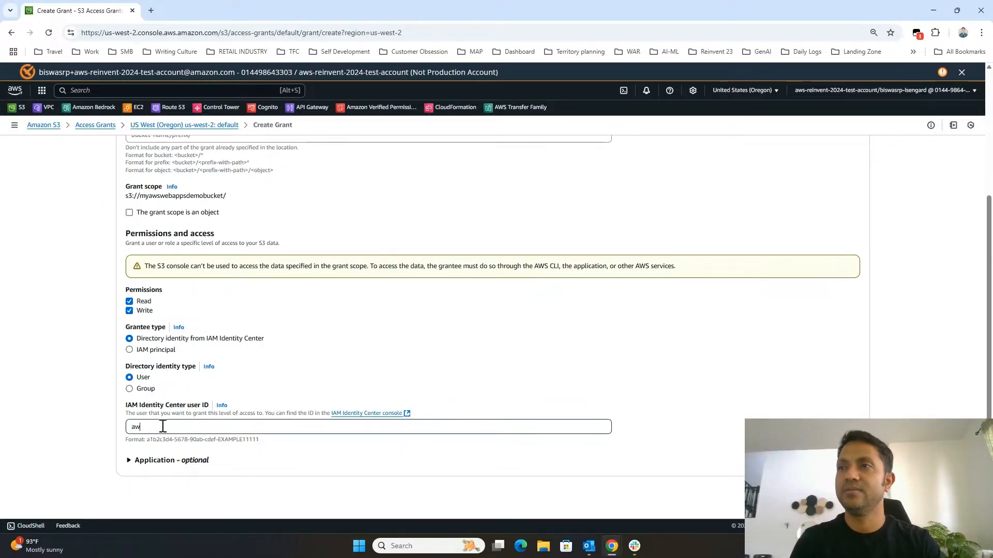
key(BackSpace)
key(BackSpace)
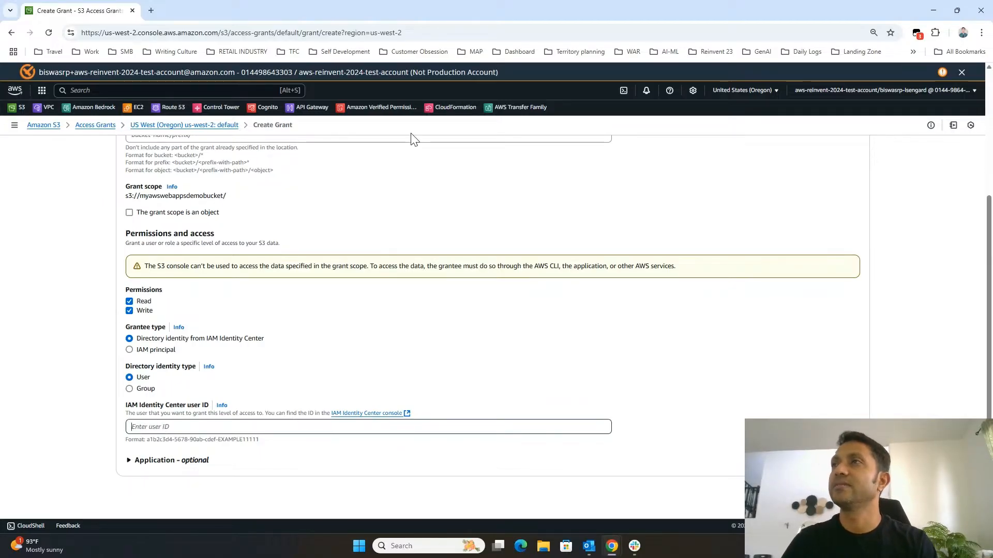
Step: Open IAM Identity Center in a new browser tab via the console search
click(219, 91)
text(iam iden)
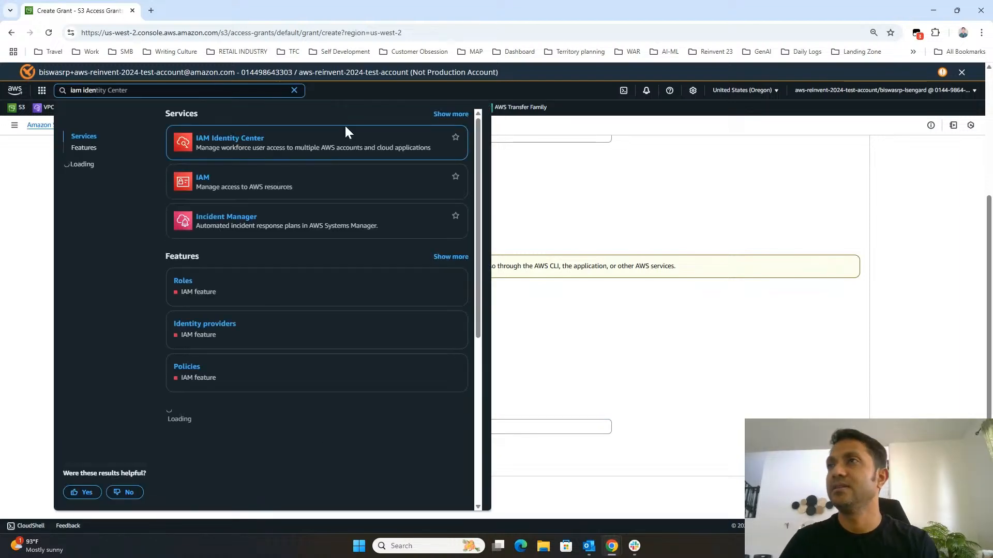
right_click(223, 142)
click(248, 151)
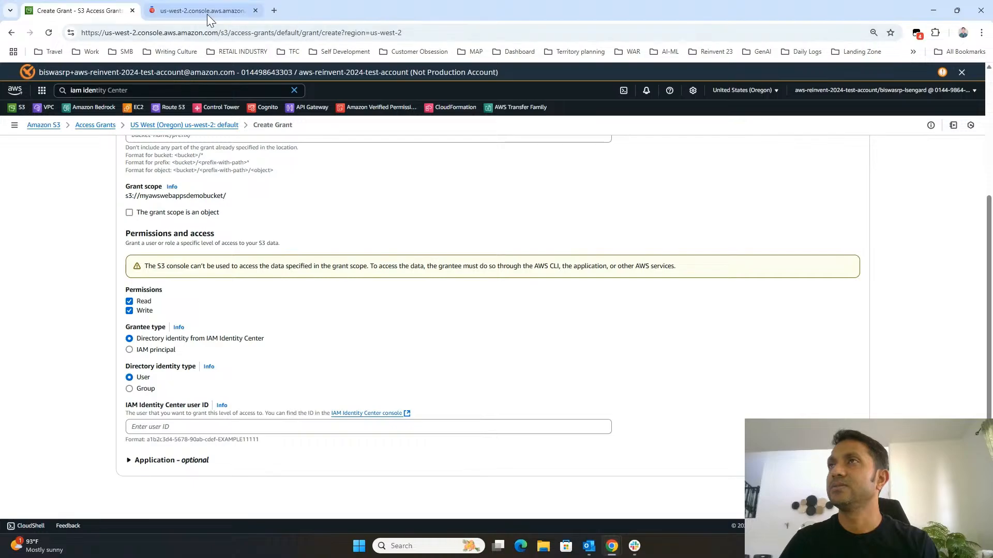
click(206, 14)
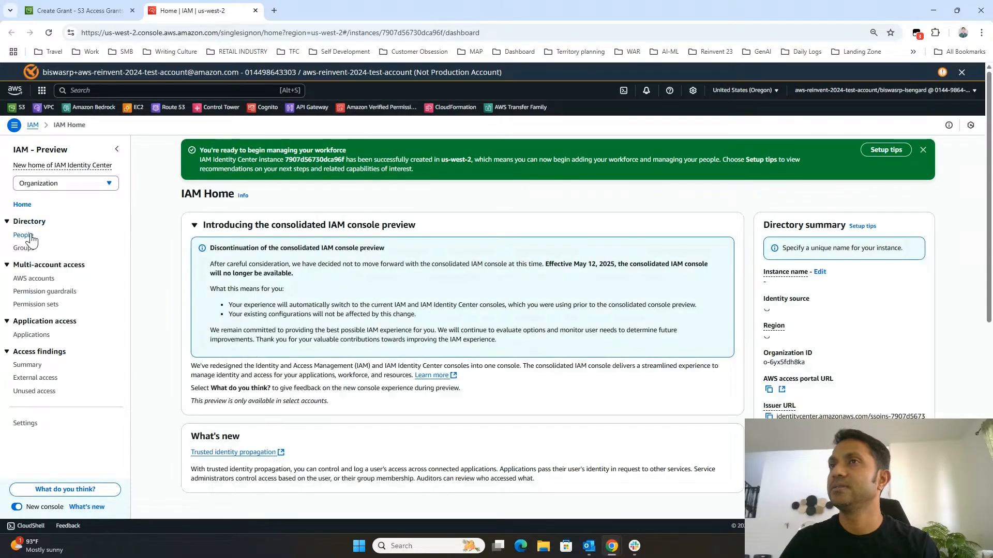
Step: Copy the test user's User ID from People and return to the Create Grant tab
click(29, 235)
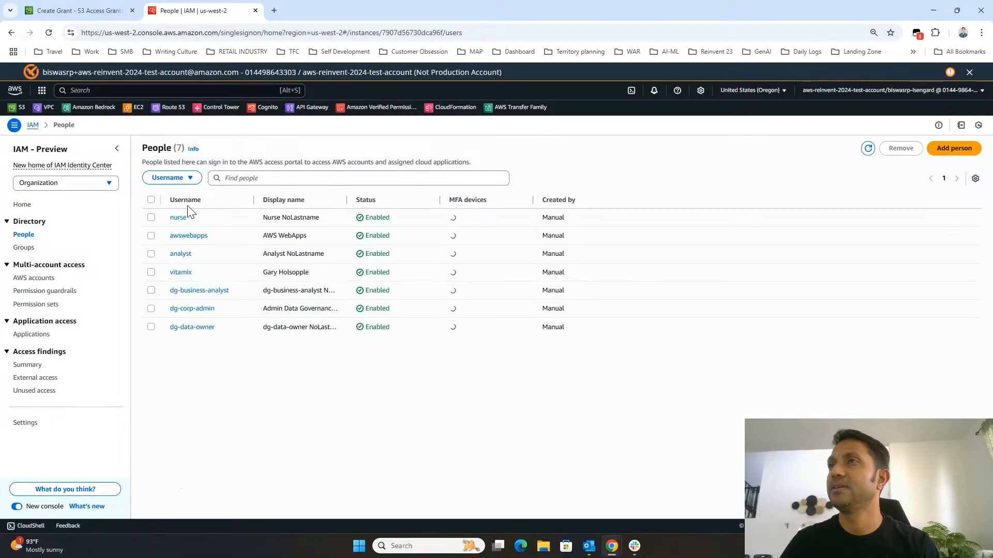
click(187, 236)
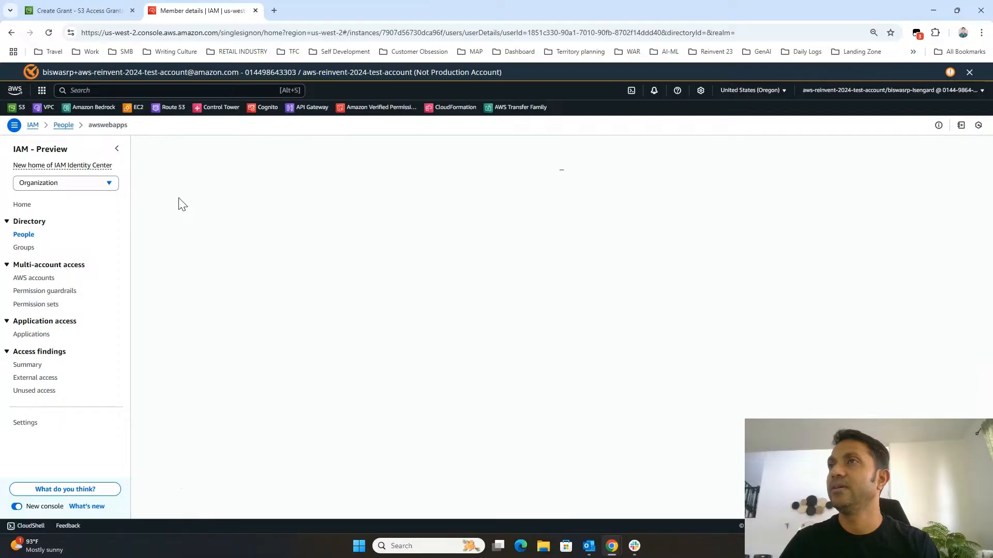
click(154, 222)
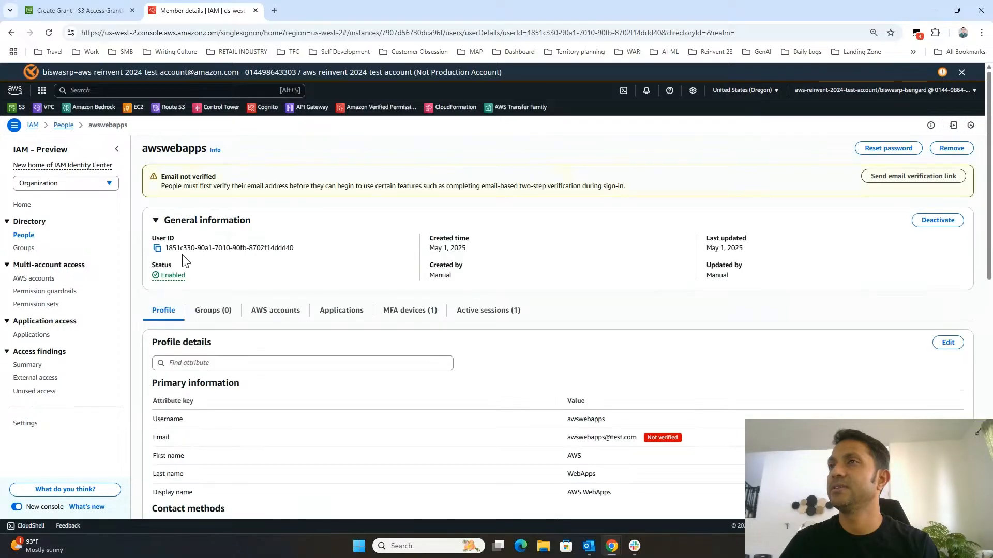
click(157, 251)
key(ctrl+shift+Tab)
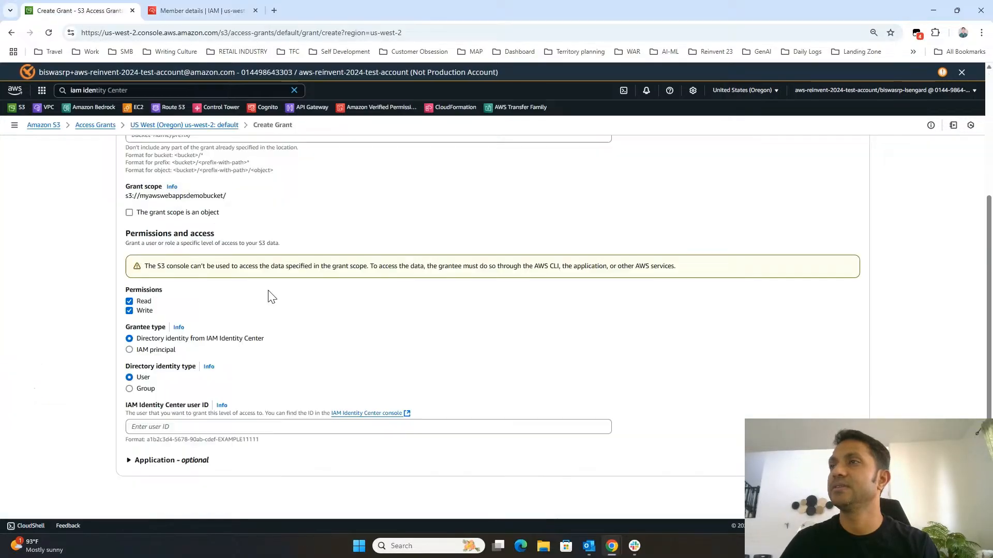
Step: Paste the test user's ID, submit the grant, and inspect the resulting prefix error
click(224, 425)
click(231, 443)
click(218, 429)
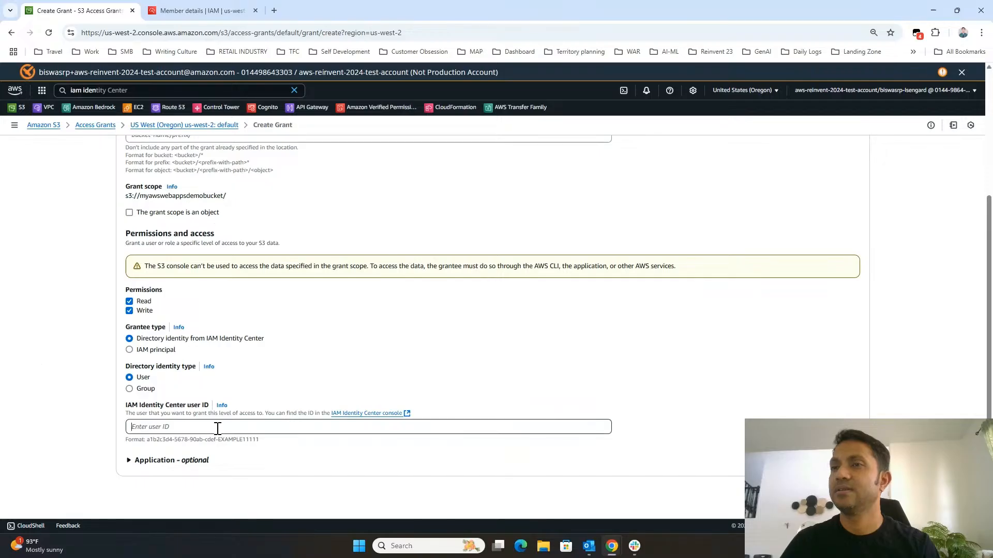
key(ctrl+v)
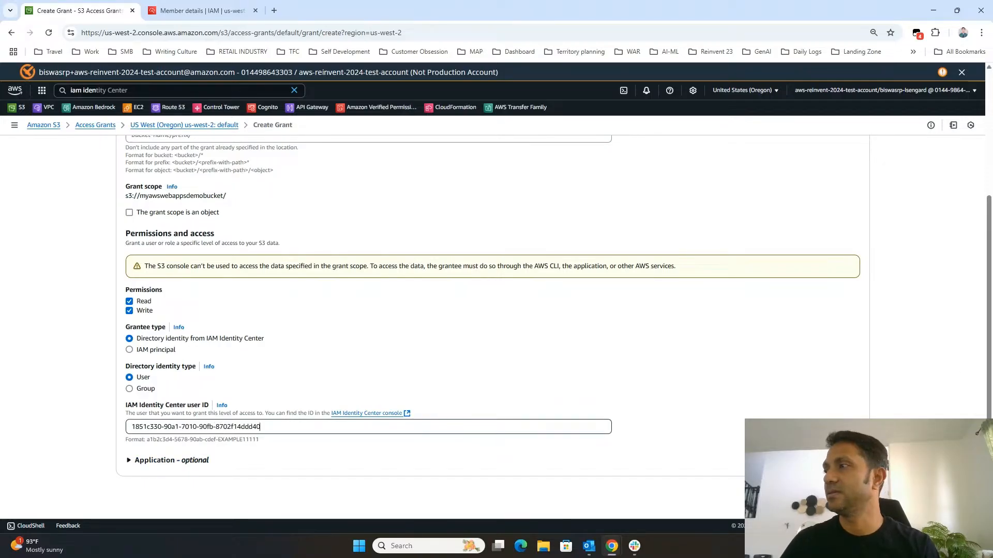
click(842, 494)
scroll(576, 295, down, 2)
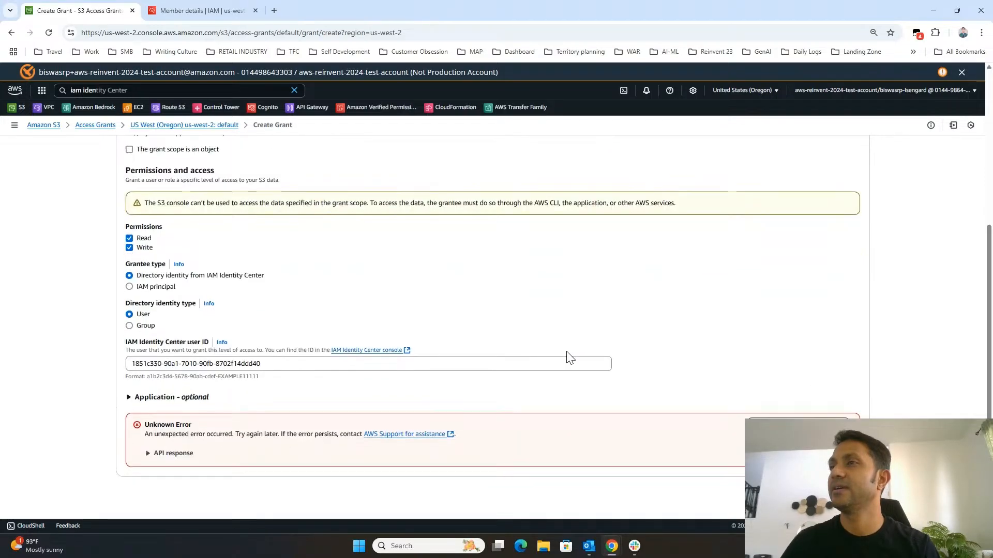
click(148, 454)
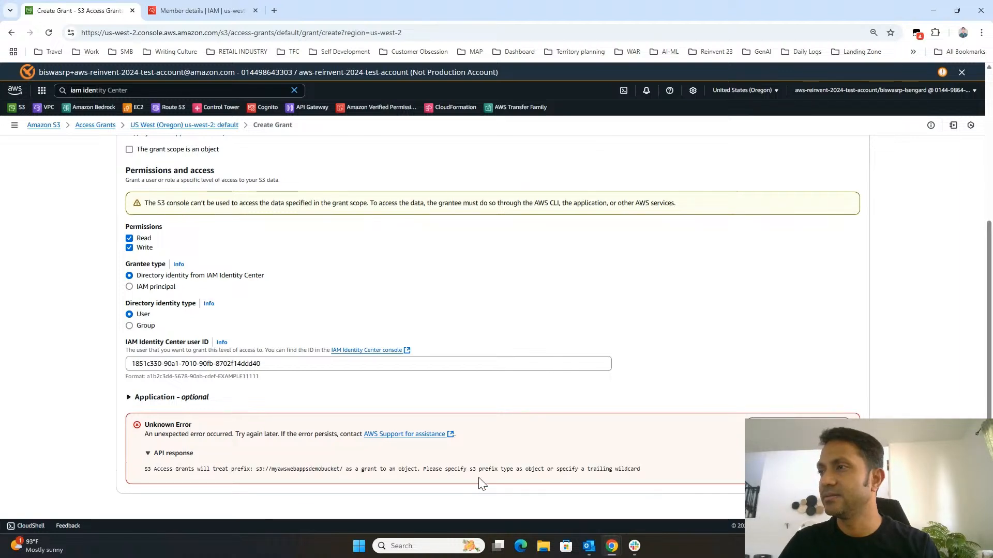
scroll(246, 275, up, 8)
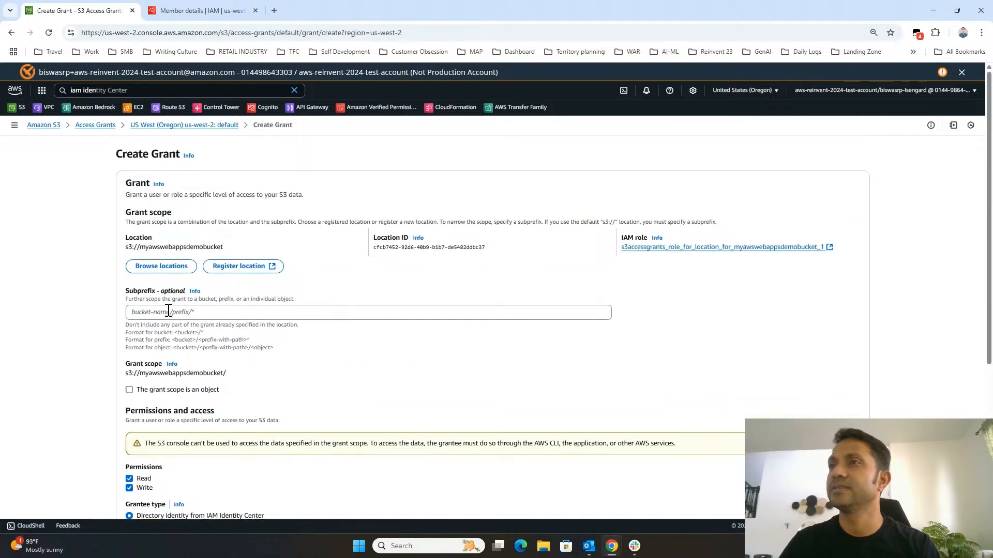
Step: Add subprefix * and create the Read, Write grant on s3://myawswebappsdemobucket/*
click(173, 313)
text(*)
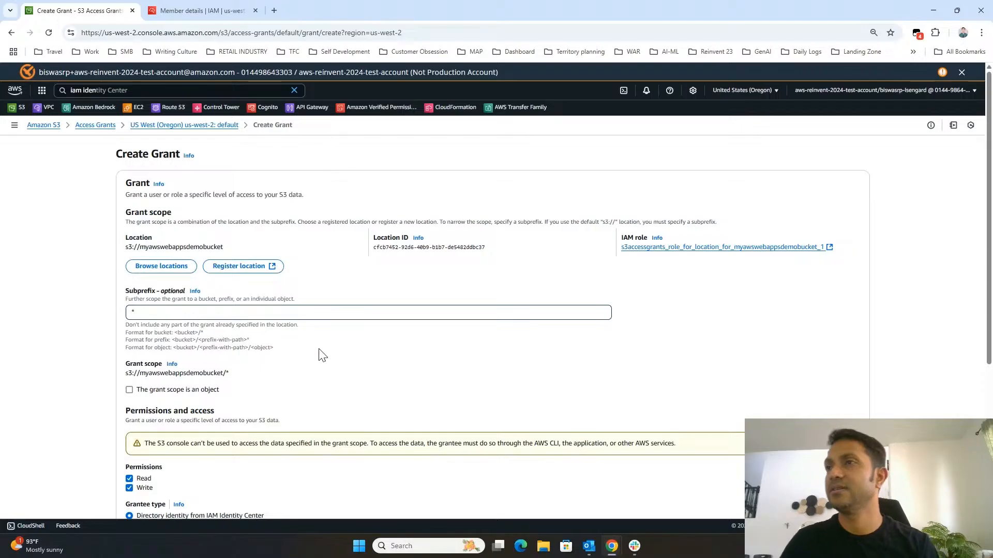
scroll(305, 341, down, 3)
scroll(305, 341, down, 2)
click(840, 493)
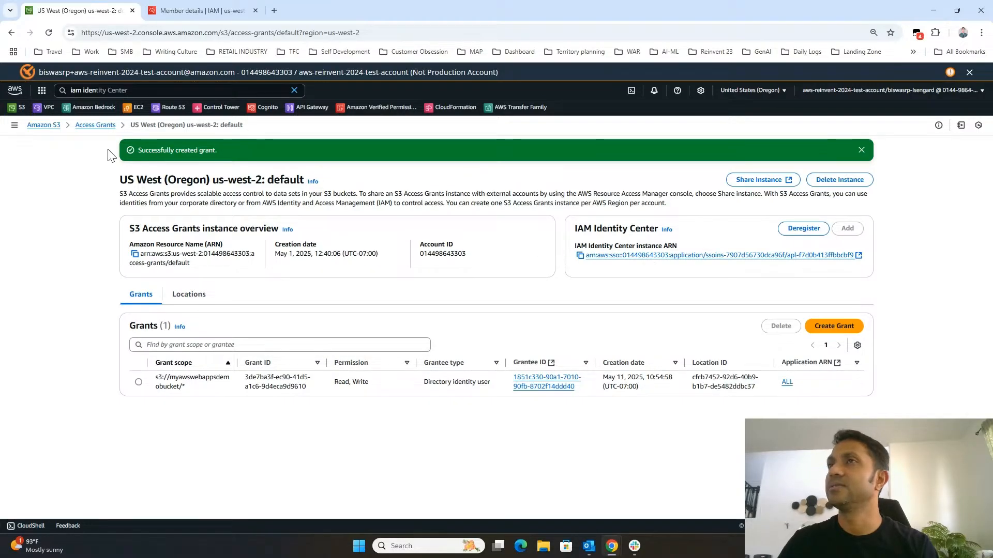
click(104, 126)
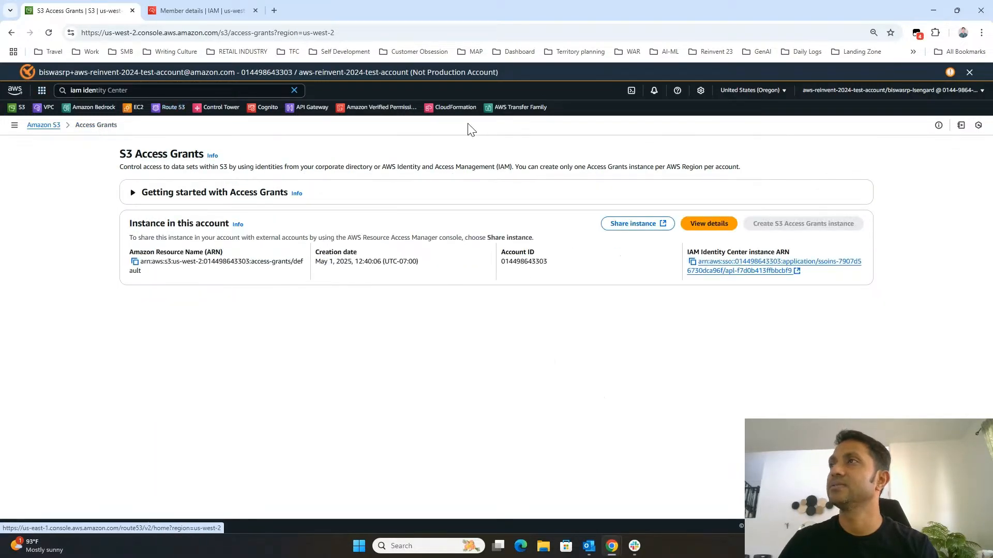
Step: Copy the endpoint URL of Transfer Family web app webapp-b00065faa1224db3b and open a new tab
click(517, 108)
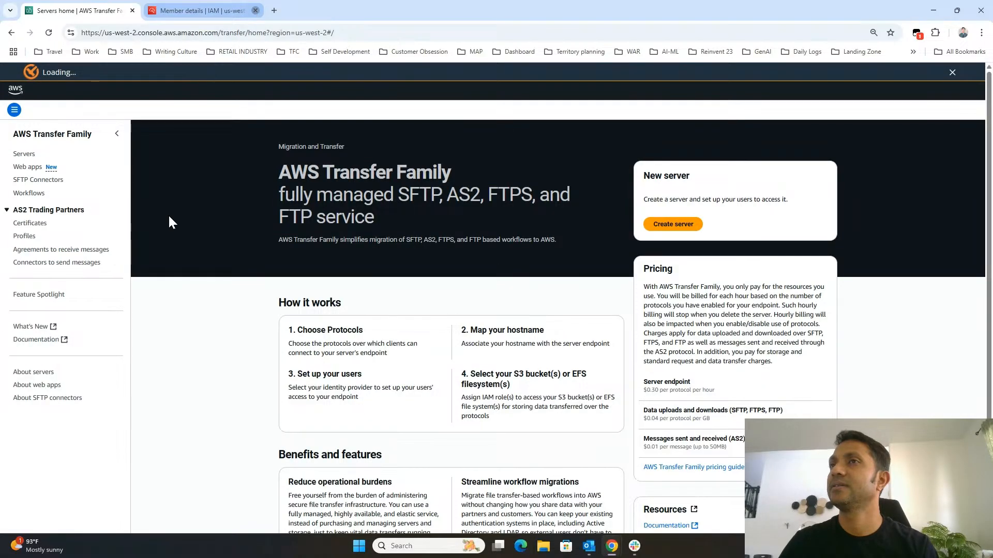
click(27, 166)
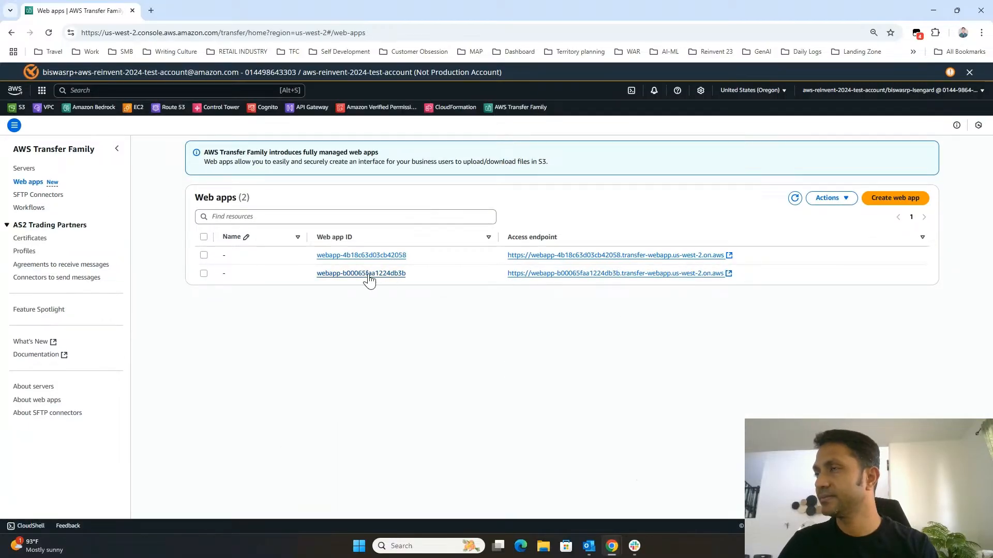
click(367, 274)
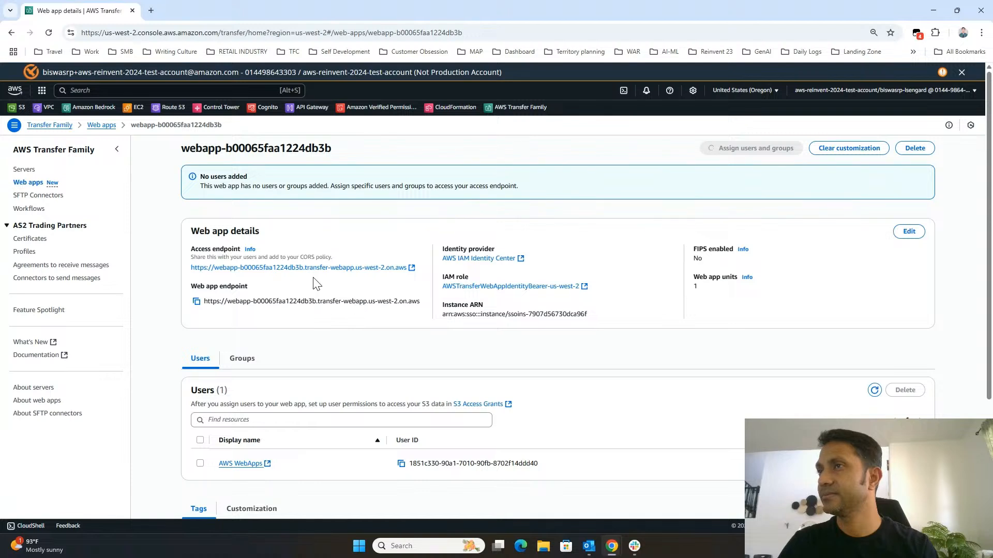
click(196, 302)
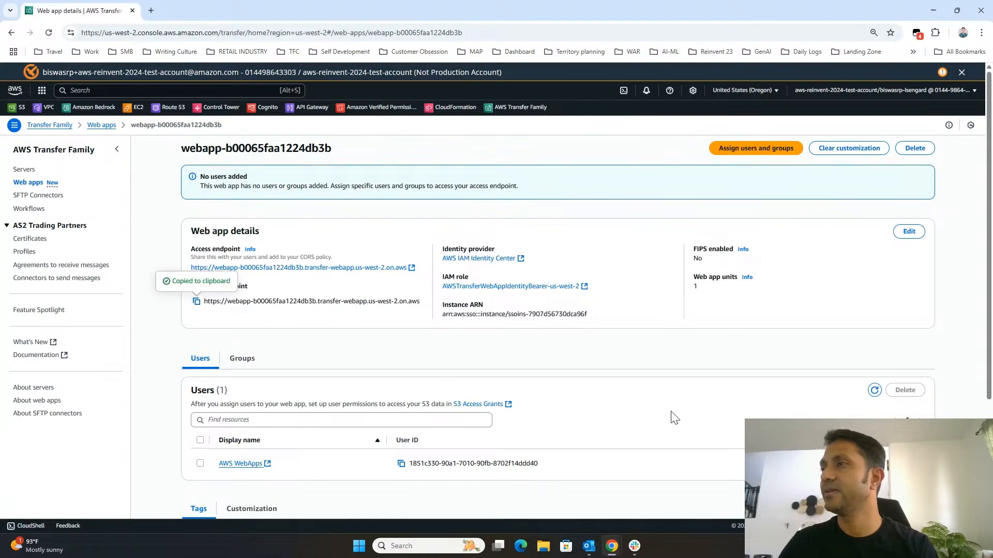
click(151, 10)
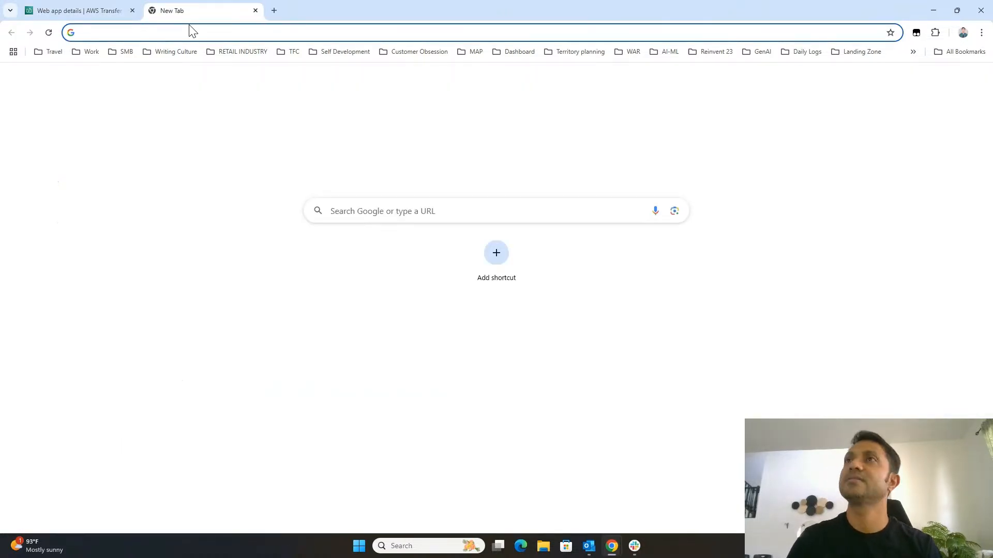
Step: Load the web app URL, sign out of the Access Denied session, and close the tab
key(ctrl+v)
key(Return)
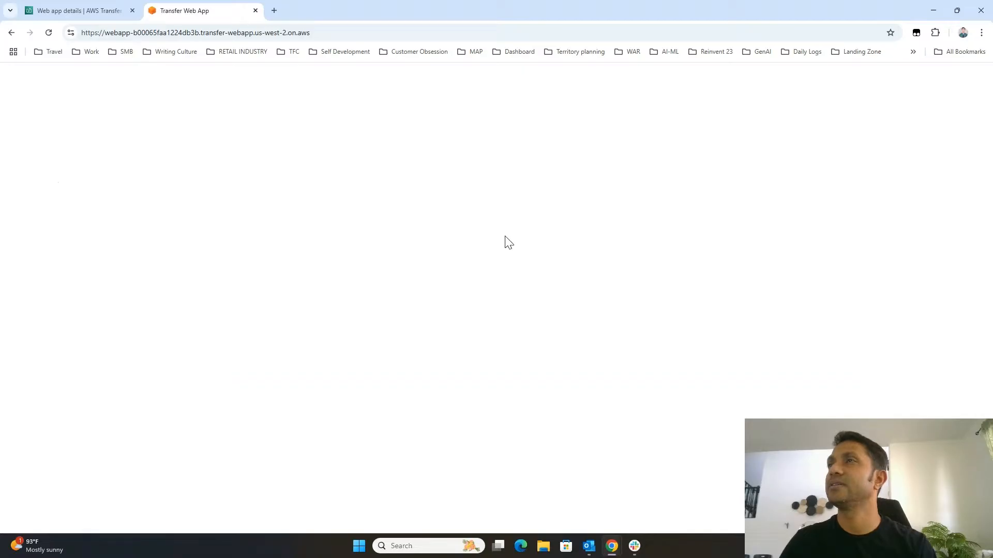
click(972, 89)
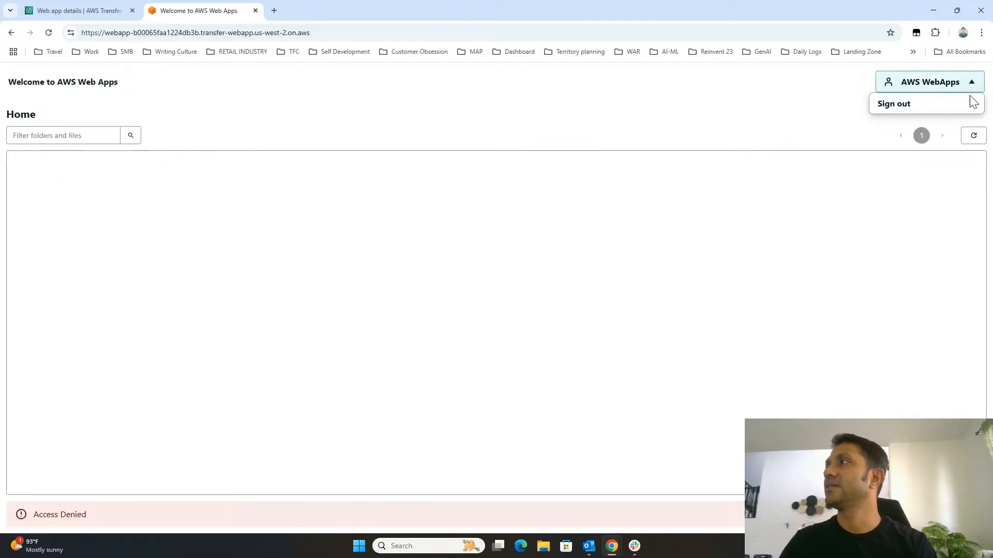
click(885, 109)
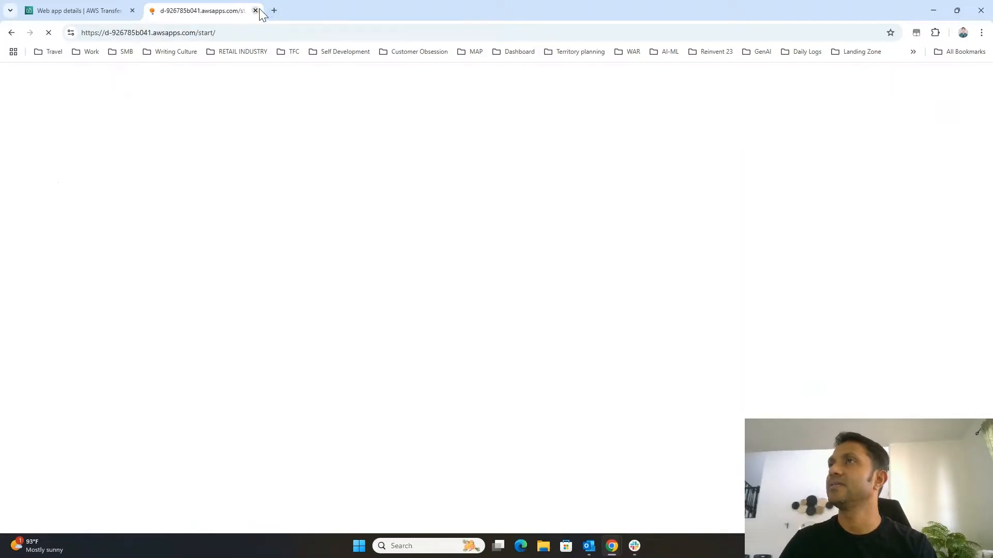
click(255, 10)
Step: Load the web app URL in a new Chrome incognito window
click(981, 33)
click(879, 82)
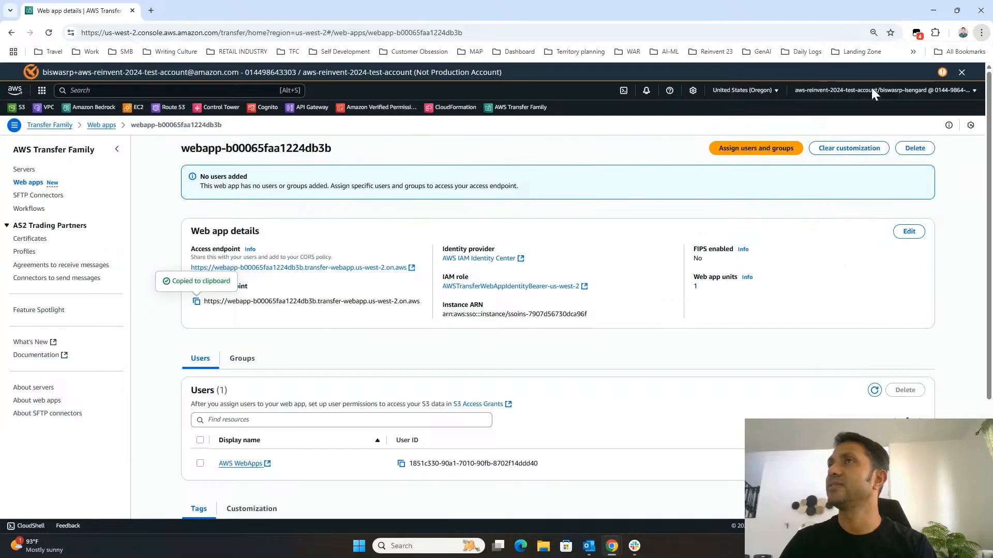
key(ctrl+v)
key(Return)
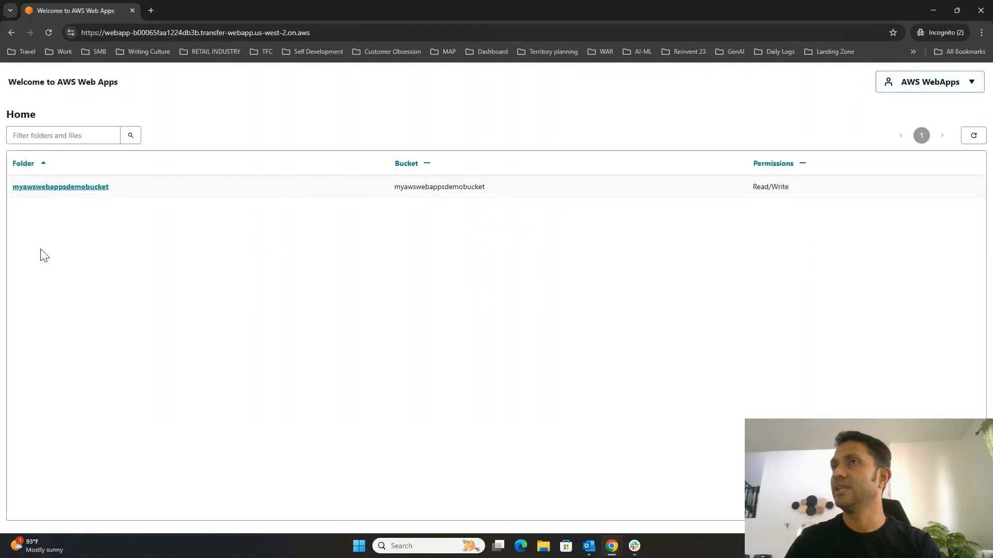
Step: Sign out of the web app and enter the test user's username
click(966, 88)
click(920, 106)
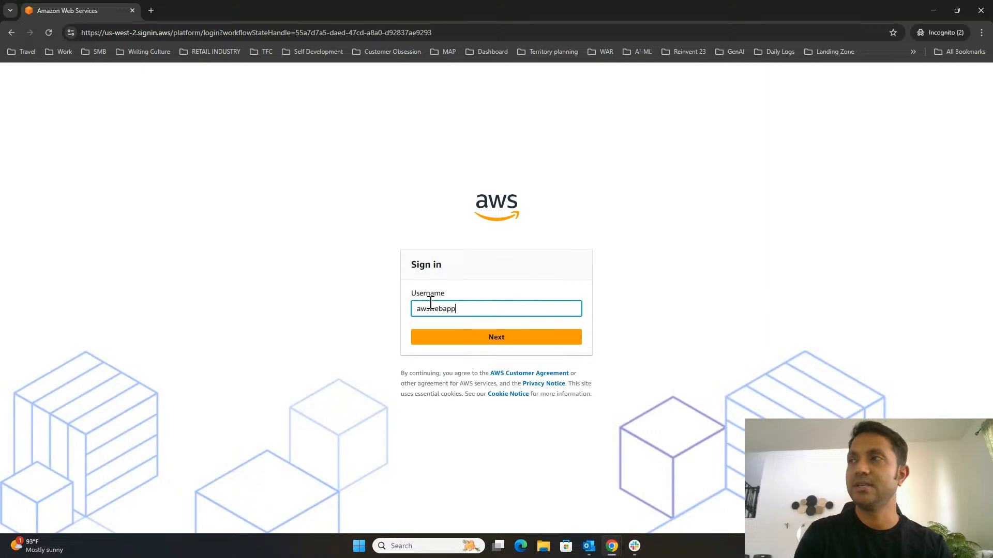
text(s)
key(Return)
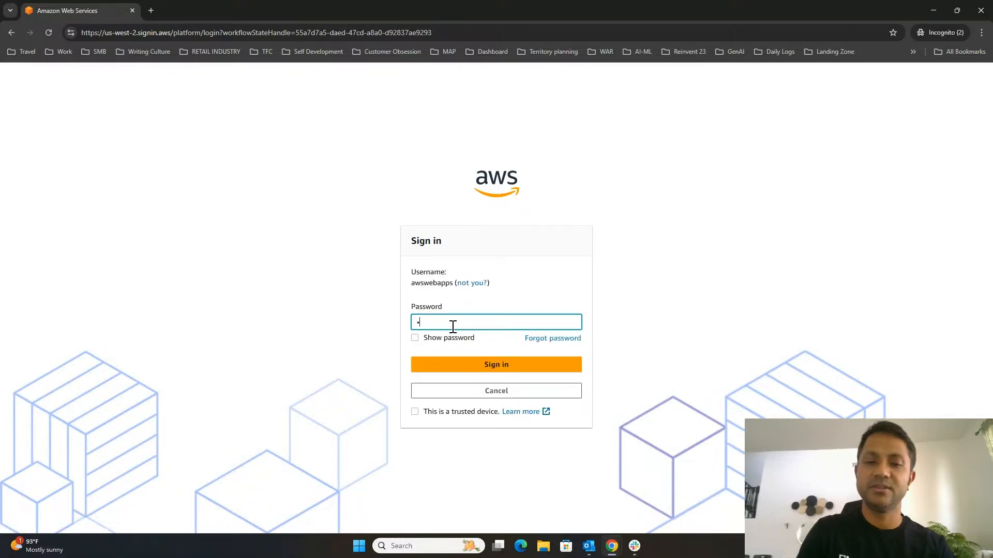
Step: Complete sign-in with password and MFA code, then launch TransferWebApp from the access portal
click(506, 364)
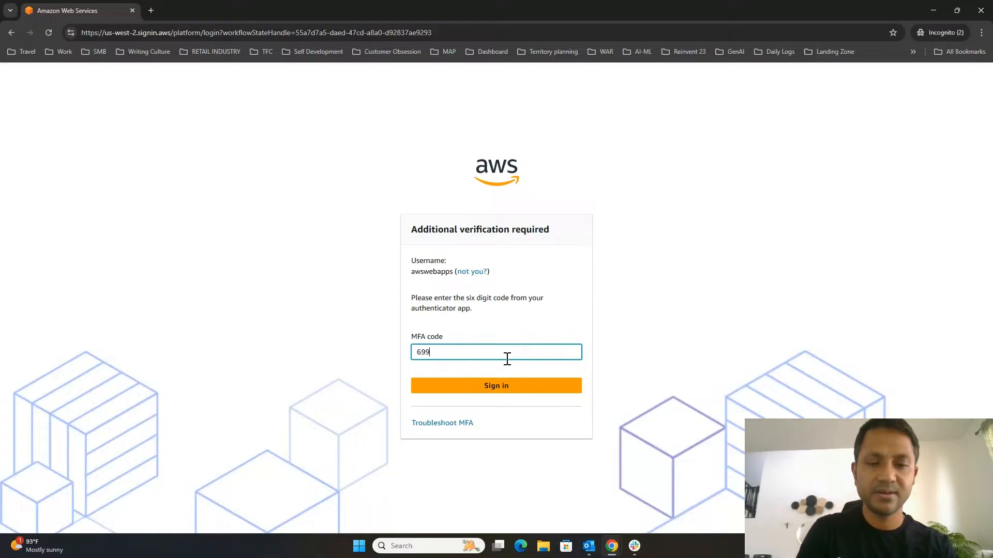
key(Return)
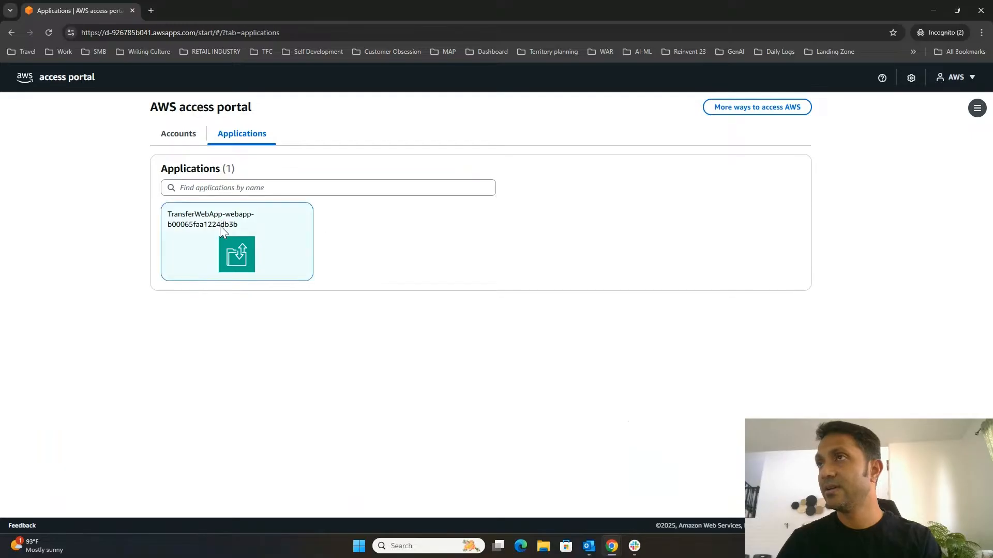
click(220, 219)
click(133, 11)
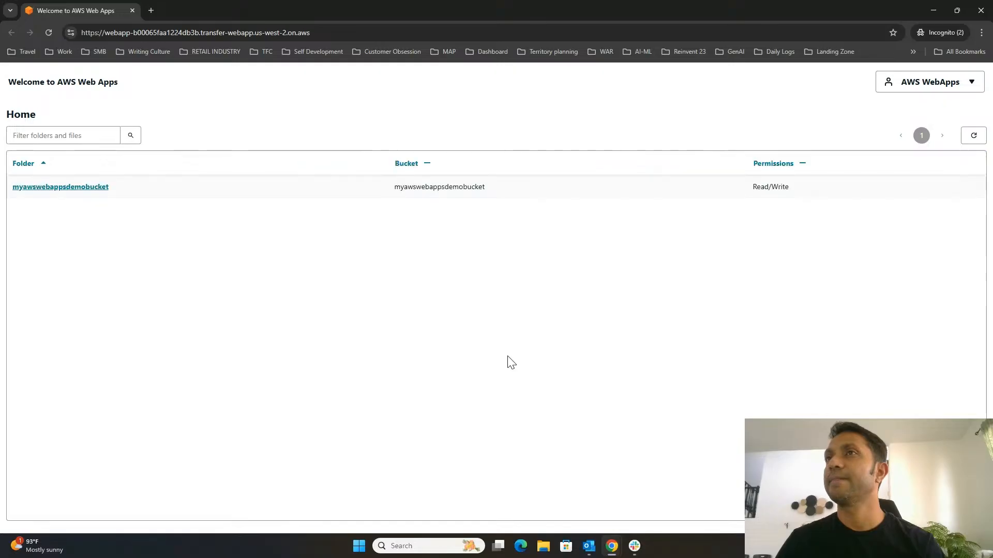
Step: Create a folder named inbound inside myawswebappsdemobucket
click(70, 190)
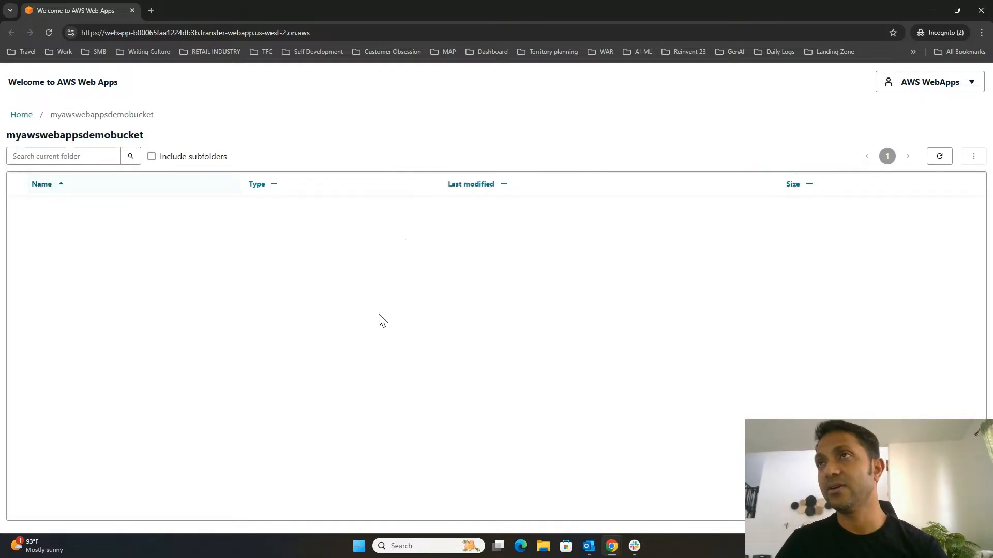
click(974, 157)
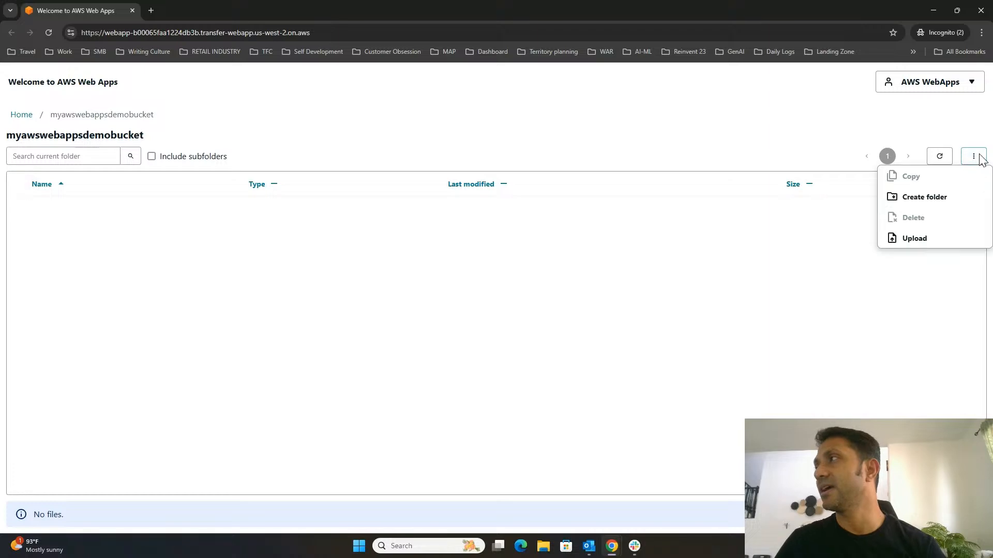
click(911, 198)
click(155, 187)
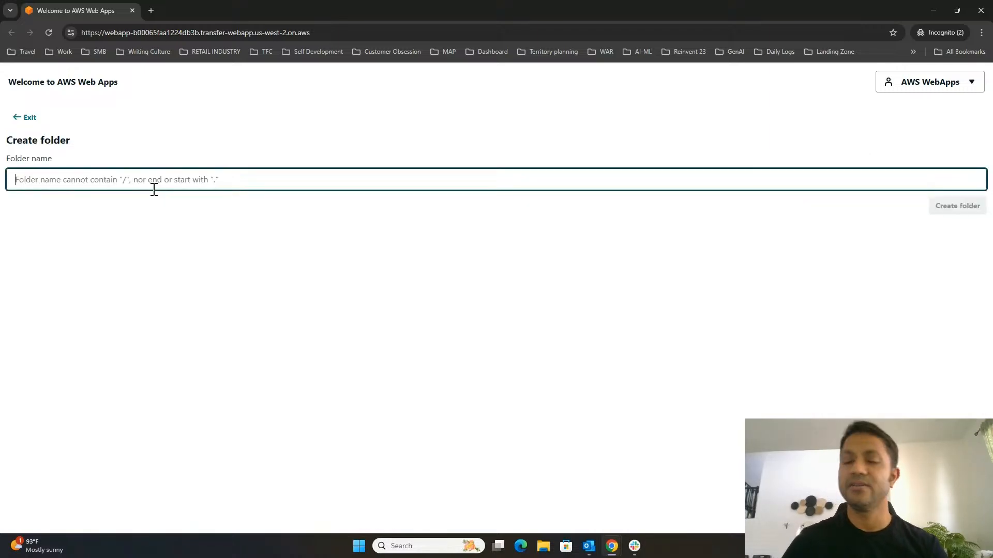
text(test)
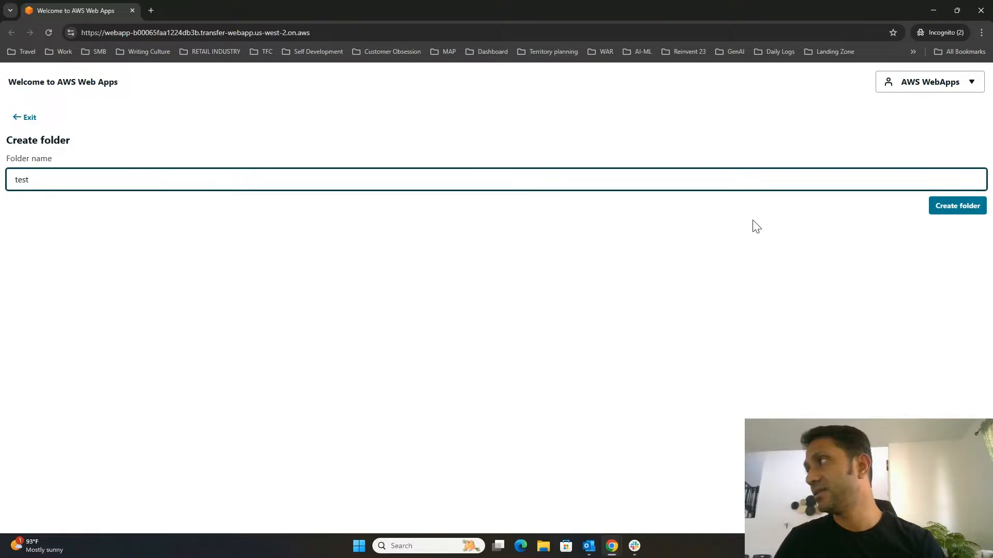
key(BackSpace)
key(BackSpace)
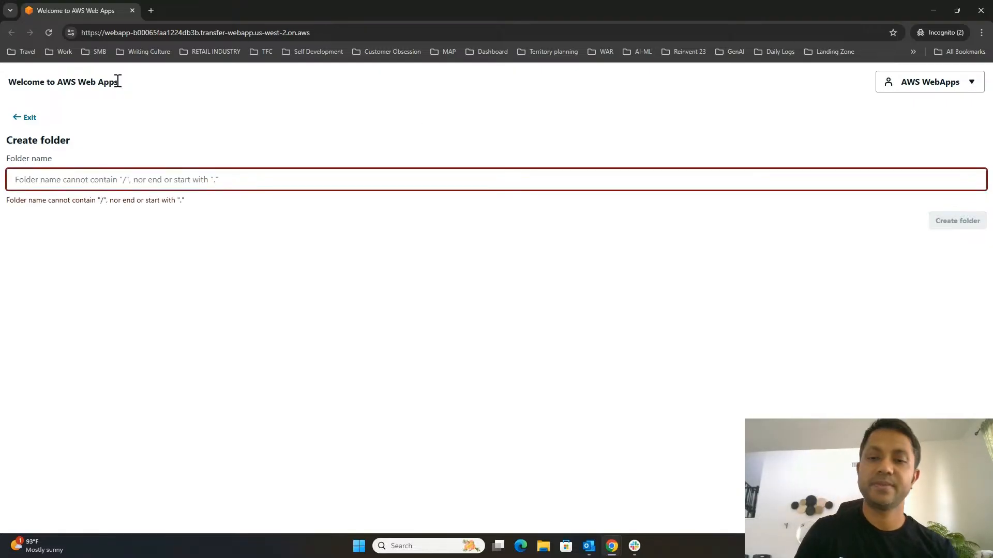
text(inbound)
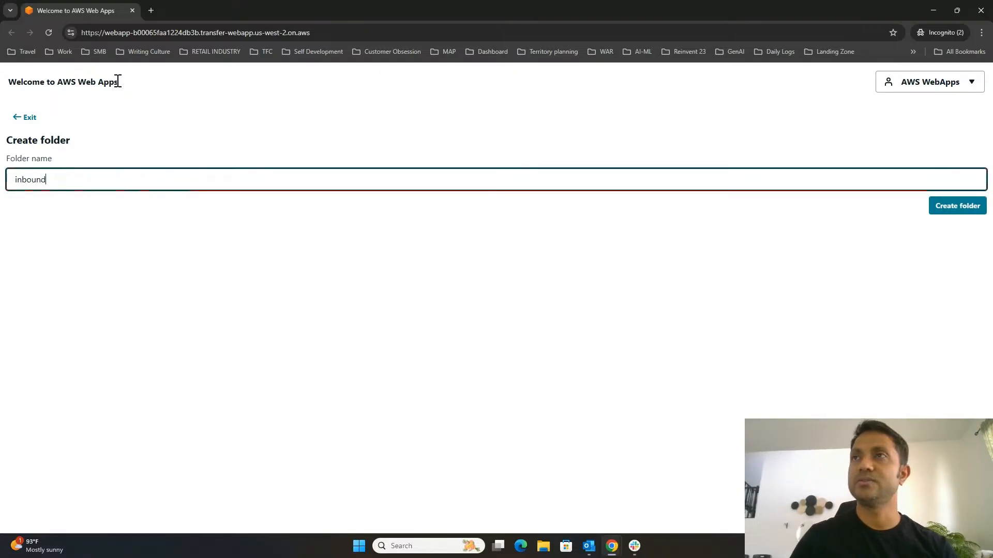
click(946, 206)
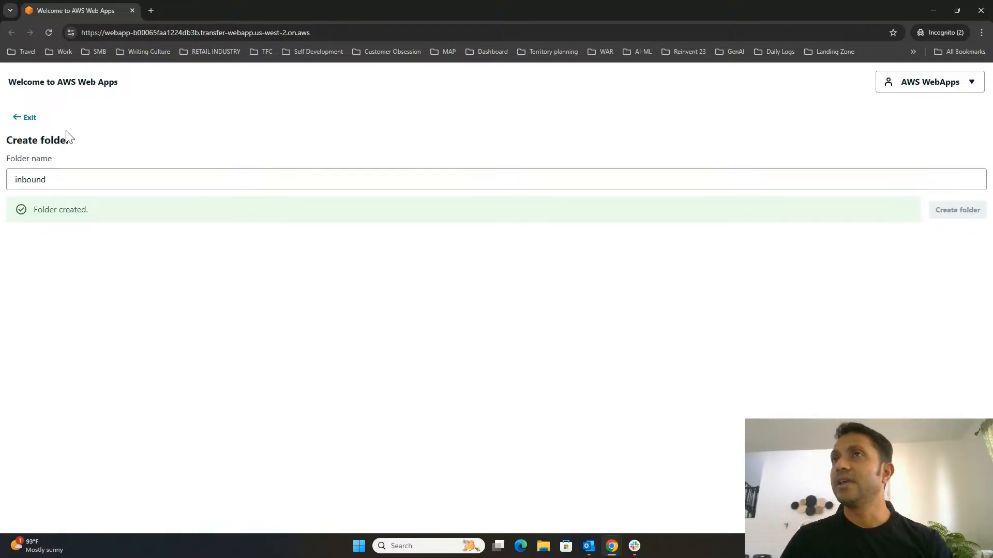
Step: Bring up the Upload page for the inbound folder
click(26, 118)
click(95, 212)
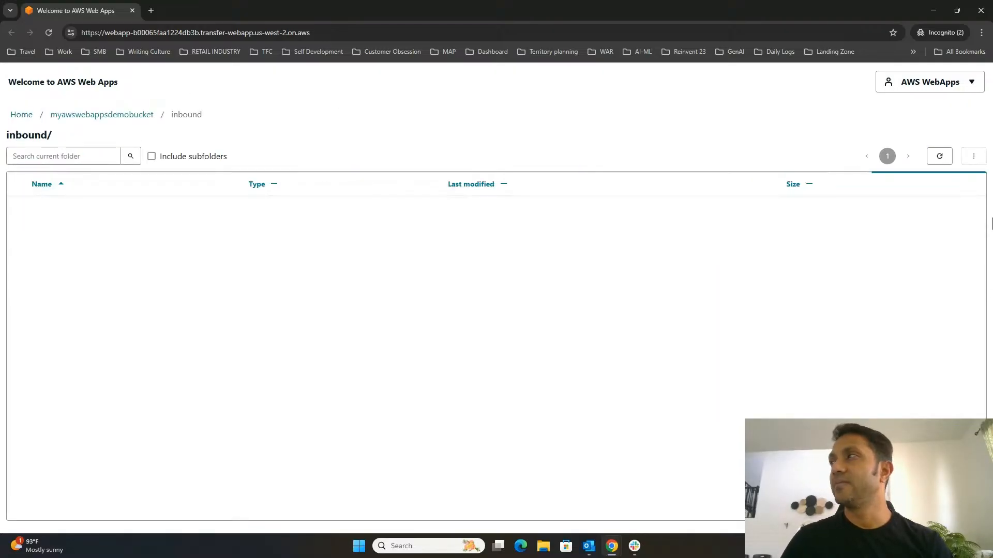
click(973, 157)
click(910, 241)
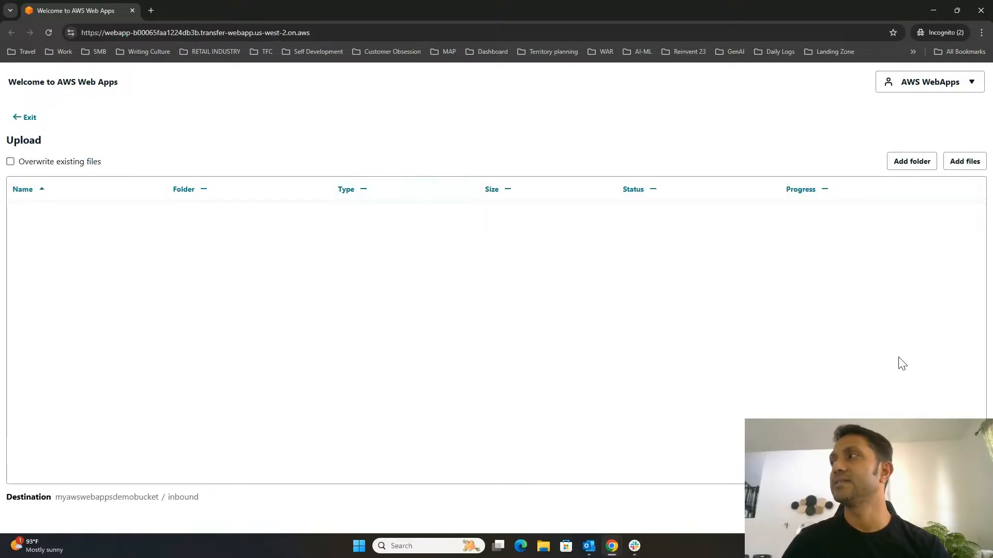
Step: Upload infra.yaml into inbound, then sign out and minimize the incognito window
click(956, 165)
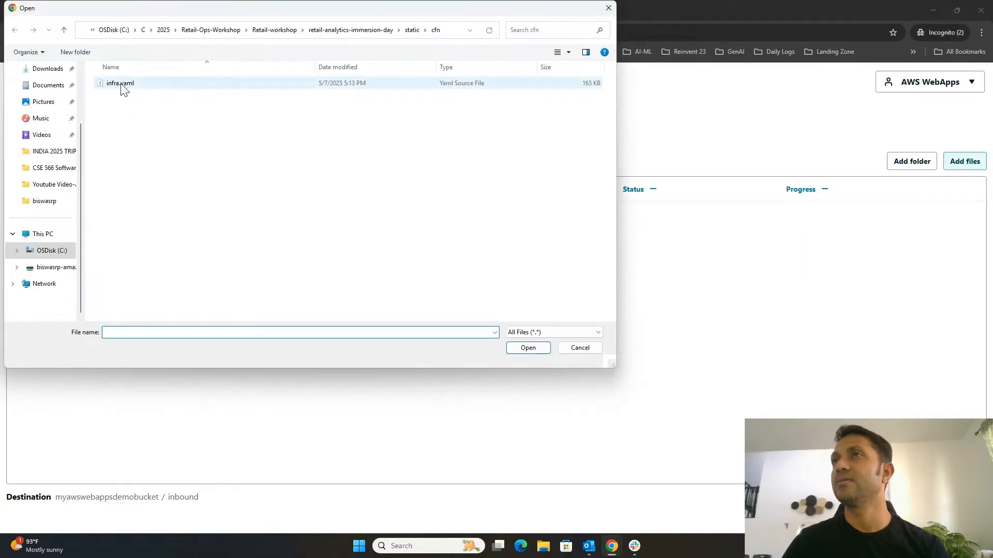
double_click(122, 88)
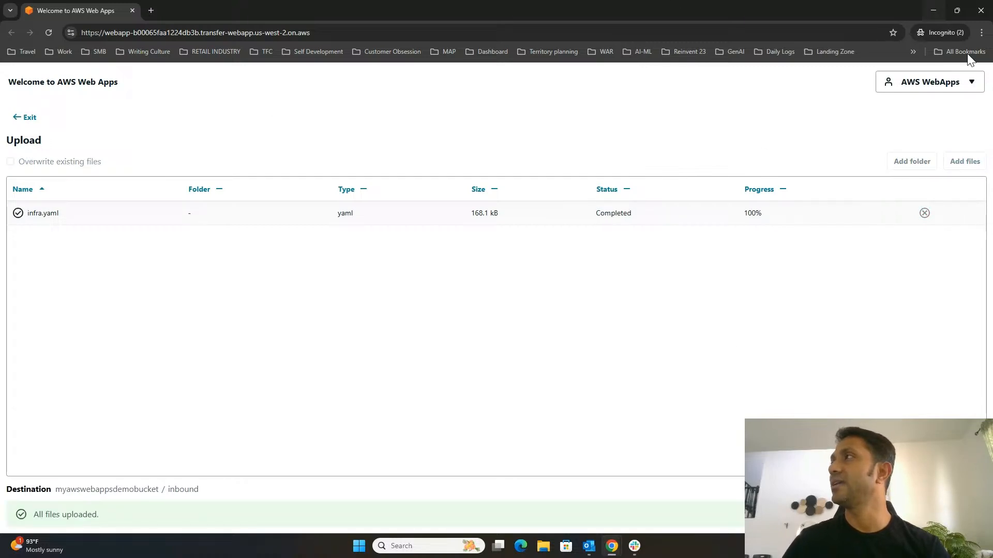
click(967, 82)
click(948, 108)
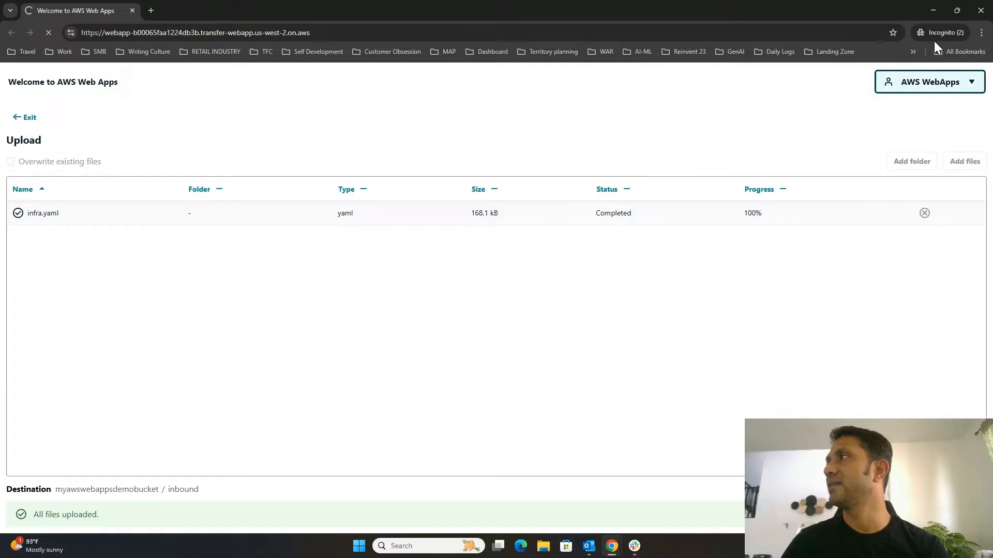
click(934, 11)
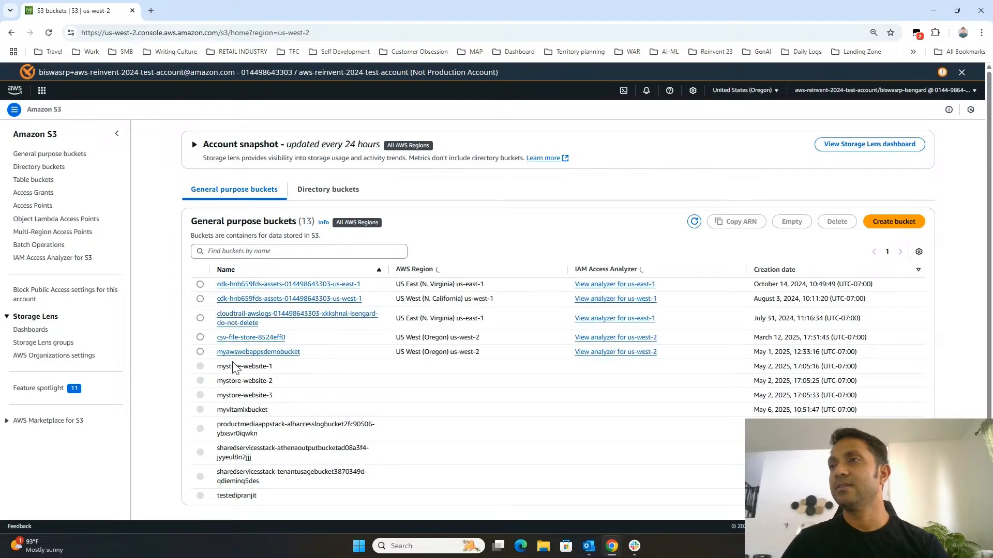
Step: Confirm infra.yaml is in myawswebappsdemobucket/inbound in S3, then go to AWS Transfer Family
click(259, 354)
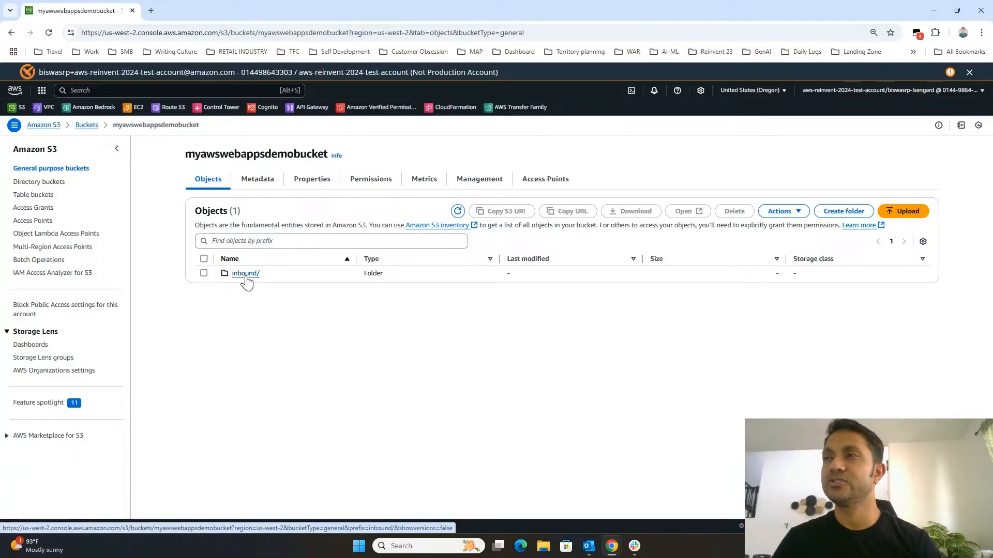
click(245, 274)
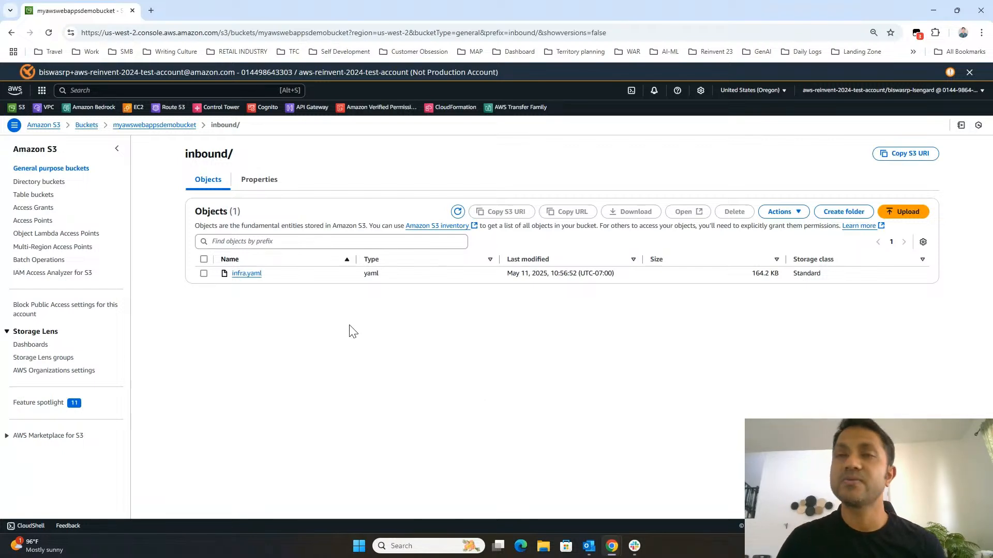
click(511, 117)
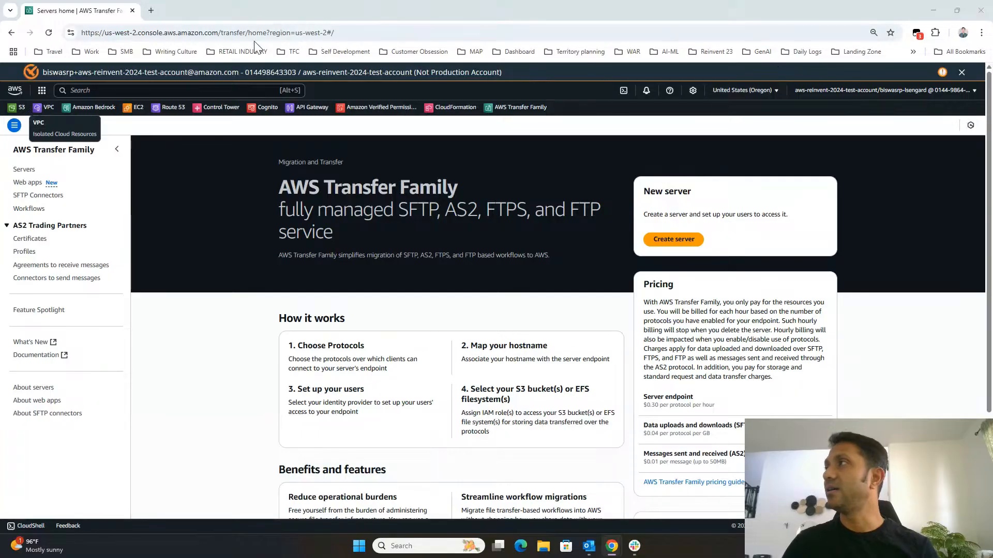
Step: Carry the console URL over from the closed Transfer Family window and reload Console Home
click(564, 37)
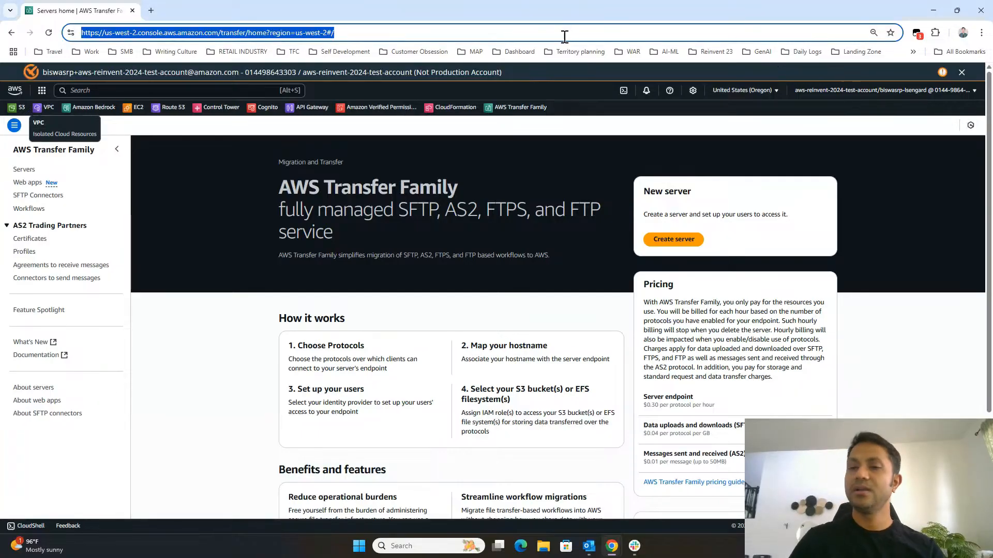
click(978, 19)
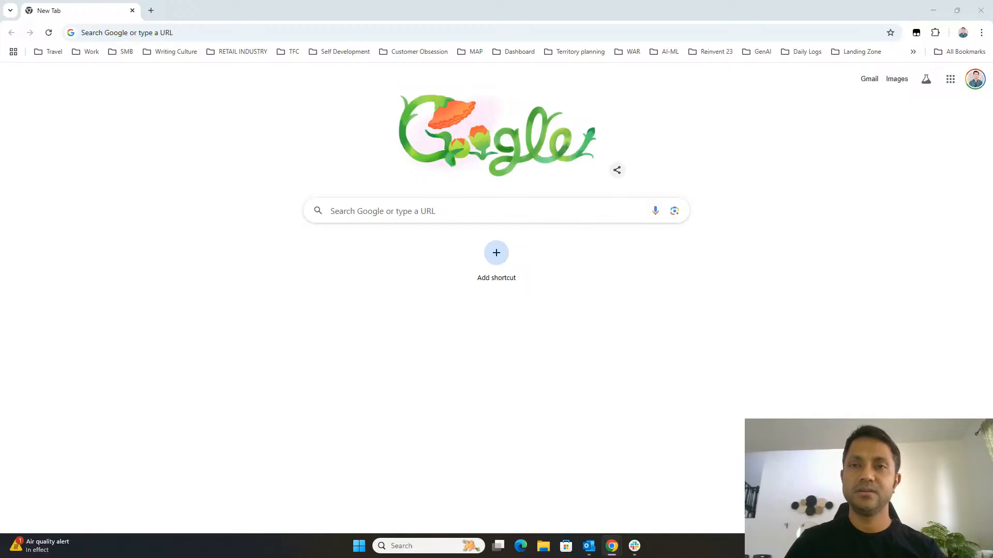
click(371, 35)
text(https://us-west-2.console.aws.amazon.com/console/home?region=us-west-2#)
key(Return)
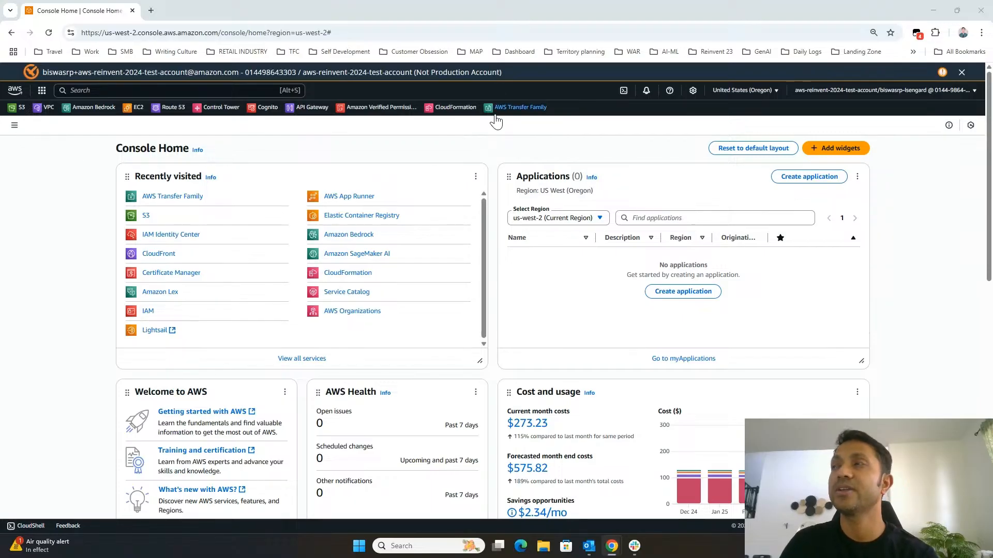
Step: Start a new Transfer Family web app, keeping 1 web app unit (up to 250 sessions)
click(509, 108)
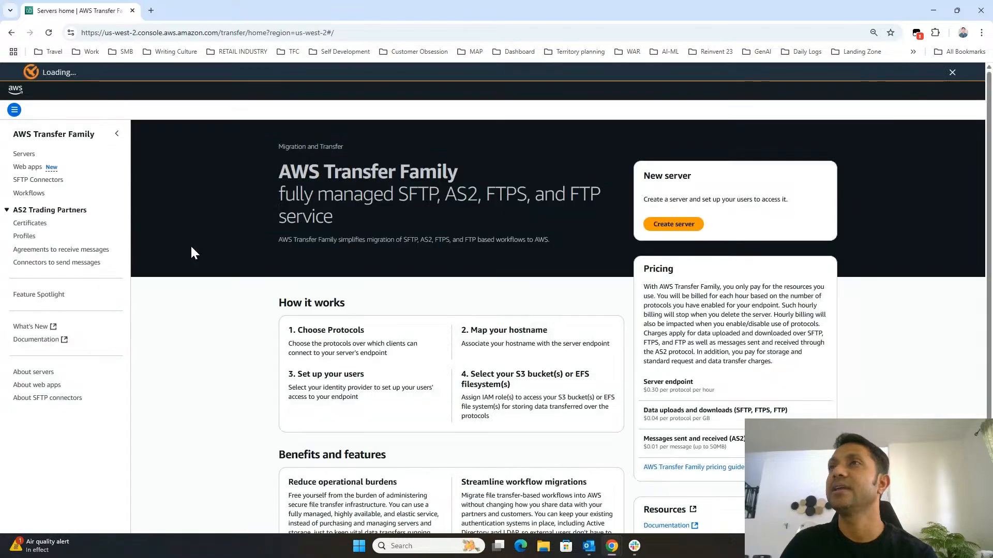
click(23, 168)
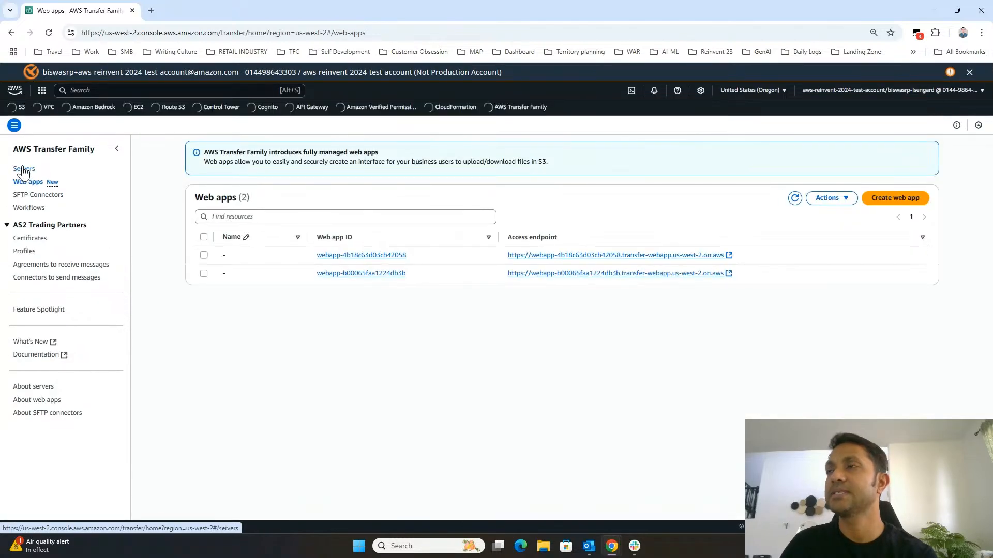
click(891, 198)
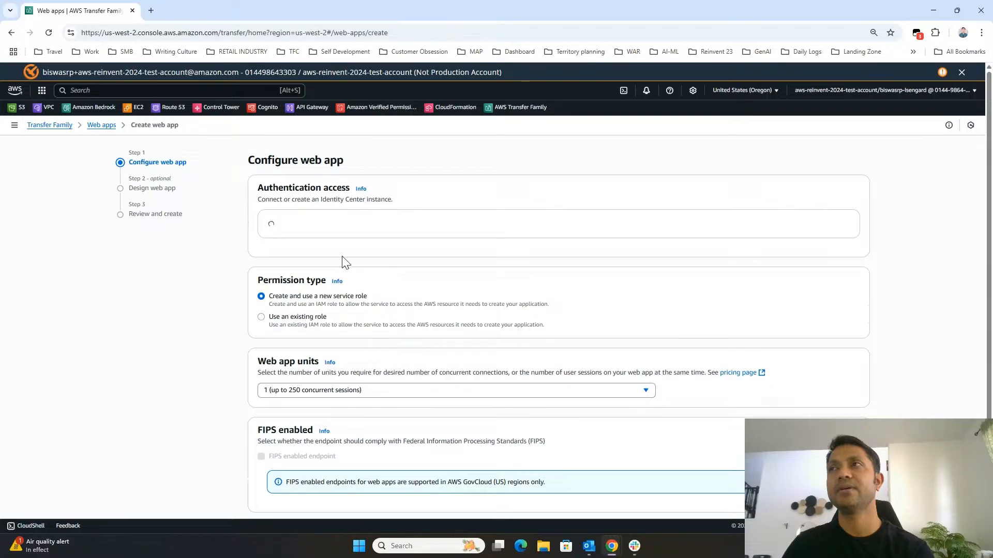
scroll(598, 284, down, 2)
scroll(600, 289, up, 1)
scroll(517, 362, up, 1)
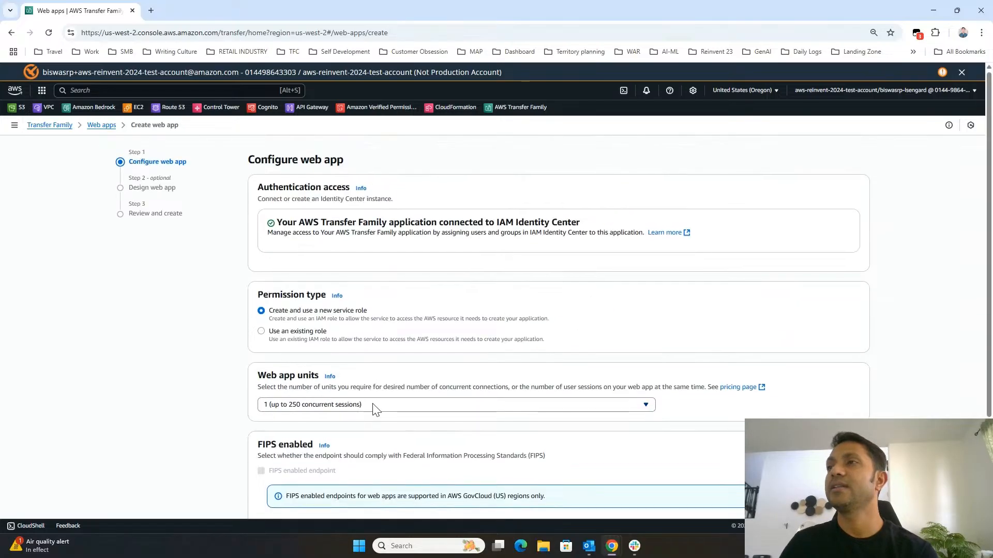
scroll(343, 281, down, 3)
click(343, 261)
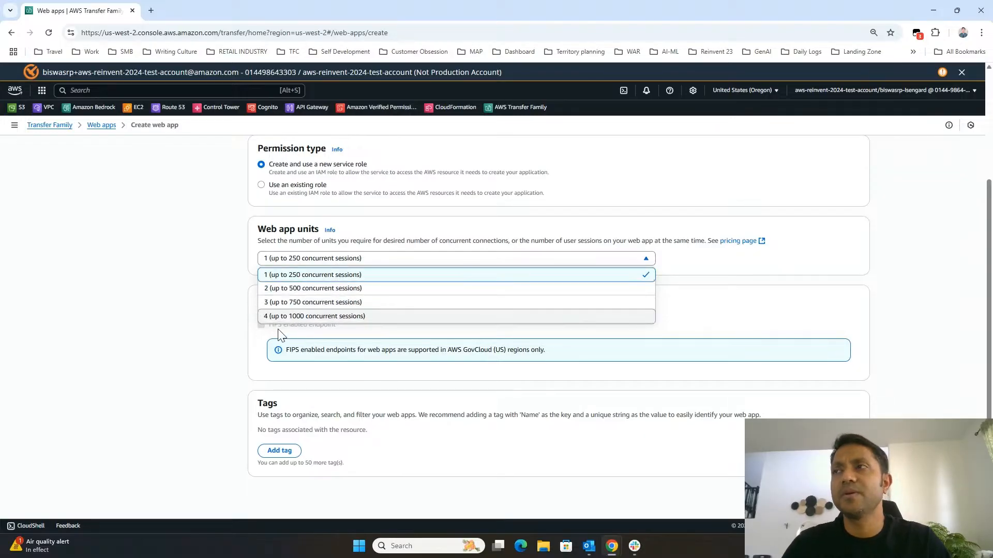
click(204, 343)
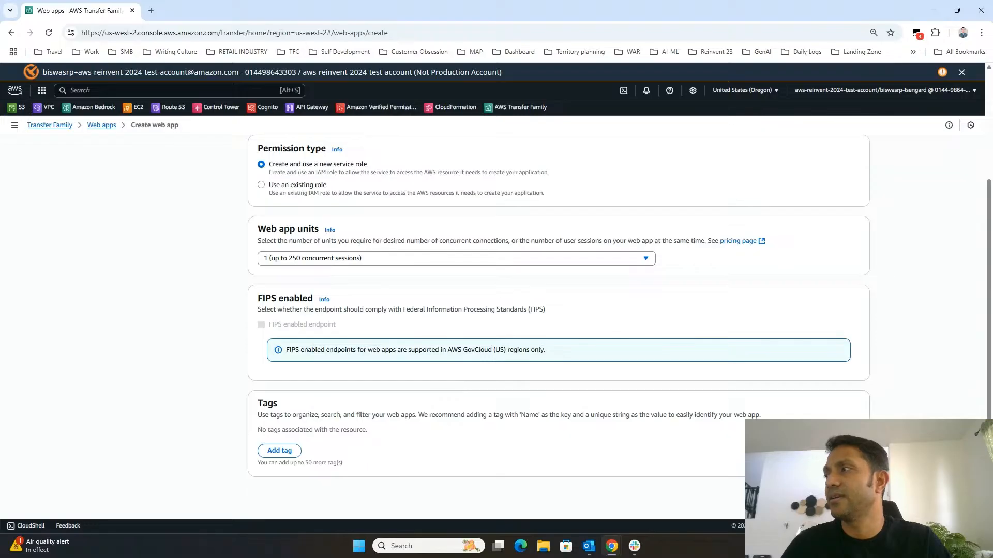
click(852, 494)
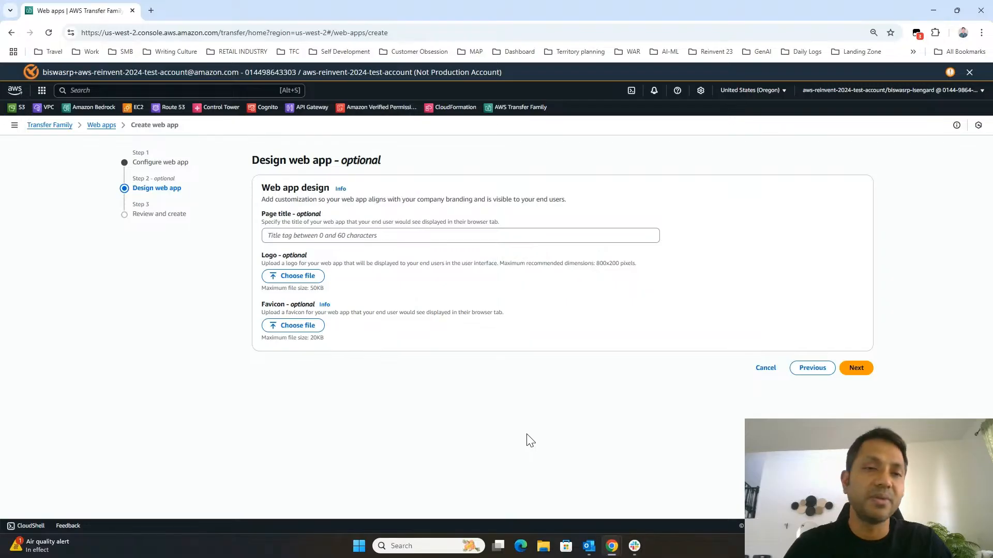
Step: Title the web app 'Welcome to our WebApps Demo Session' and create it
click(374, 236)
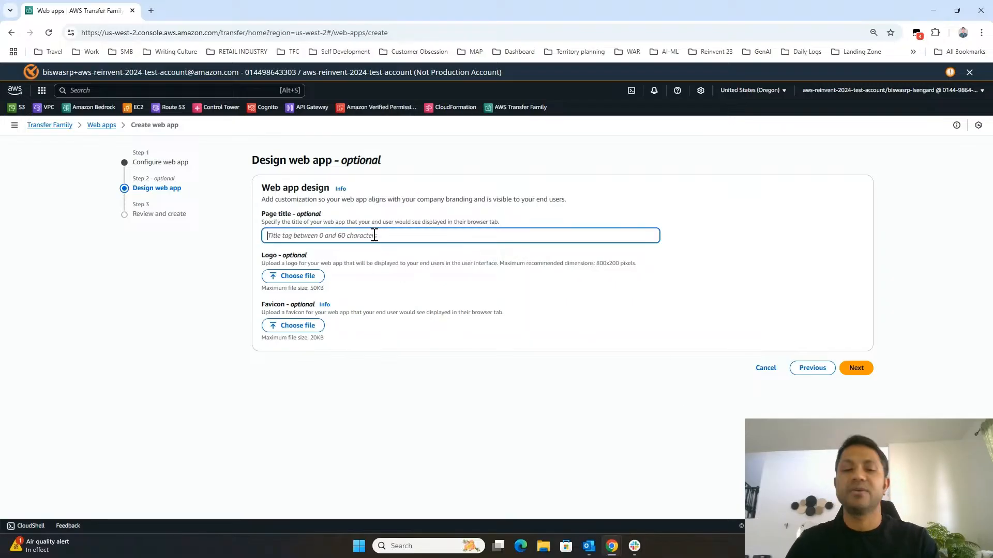
text(elc)
key(BackSpace)
text(WebApps Demo Session)
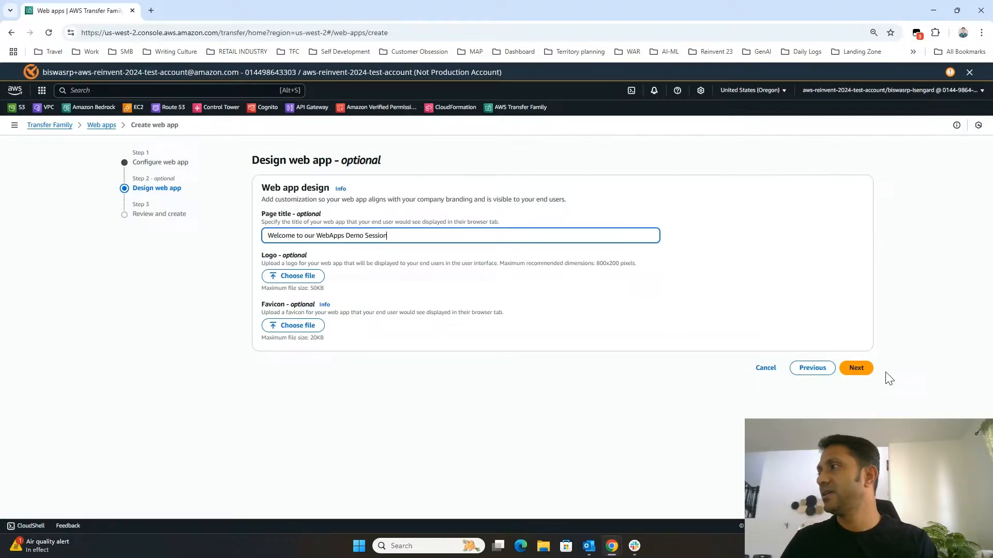
click(858, 368)
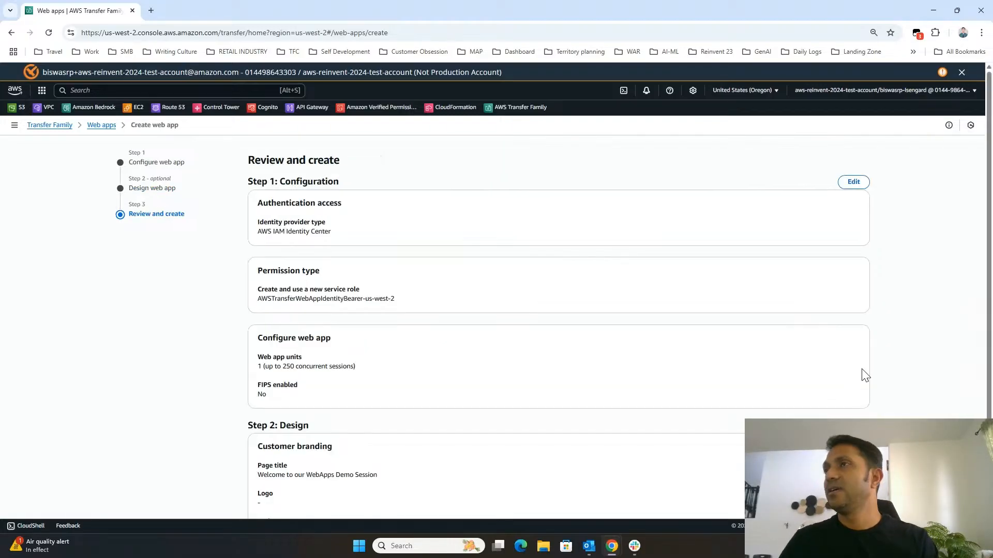
scroll(620, 336, down, 2)
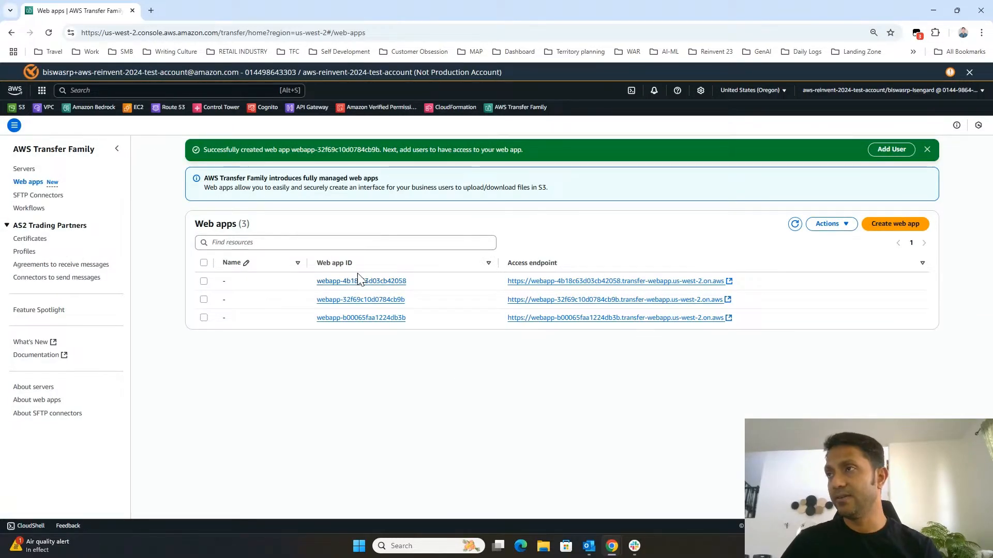
Step: Check webapp-4b18c63d03cb42058 and webapp-b00065faa1224db3b, then open the new webapp-32f69c10d0784cb9b
click(360, 281)
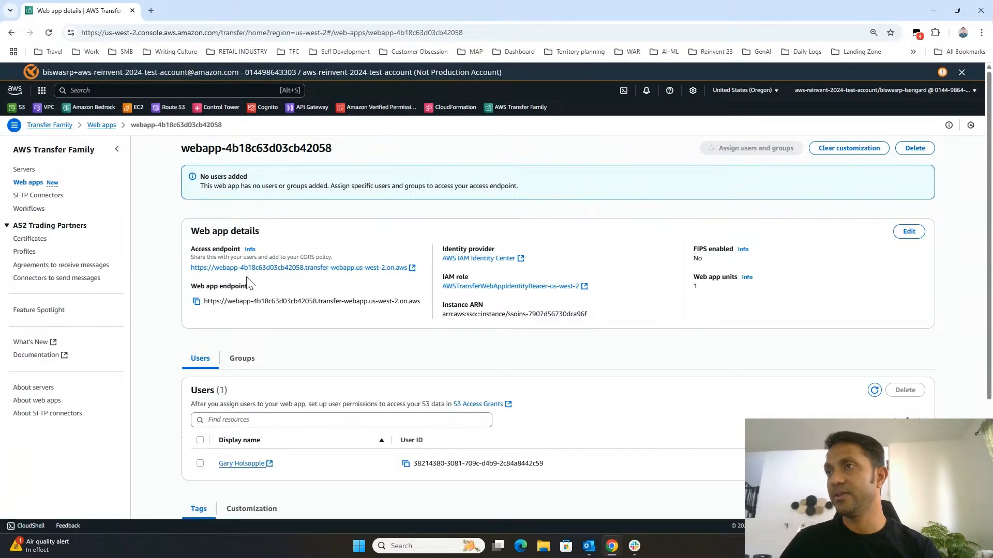
drag(203, 302, 432, 308)
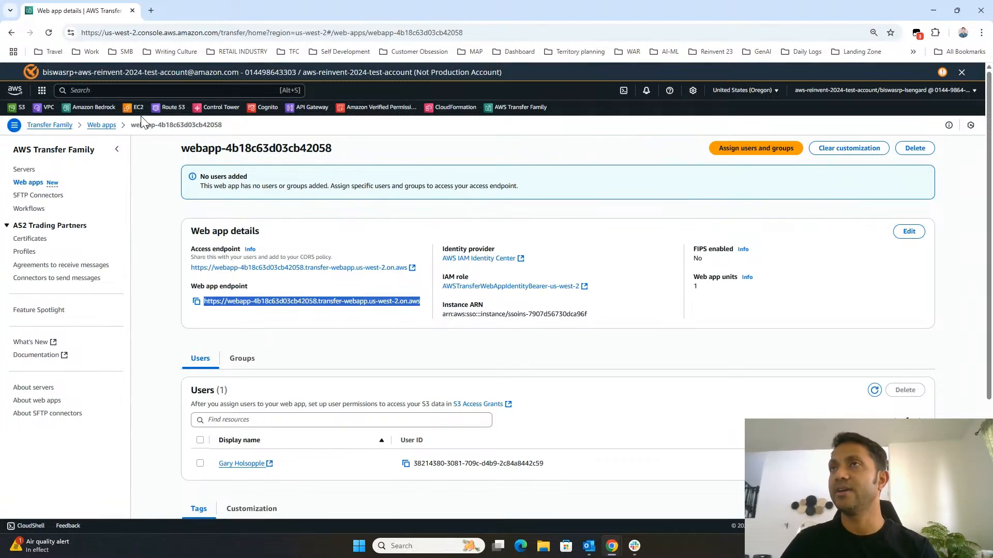
click(11, 32)
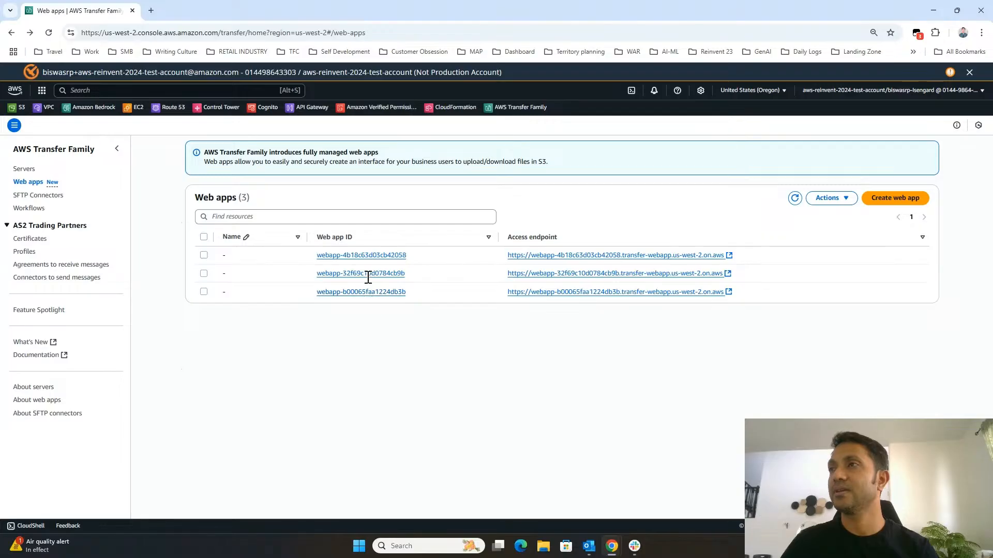
click(359, 293)
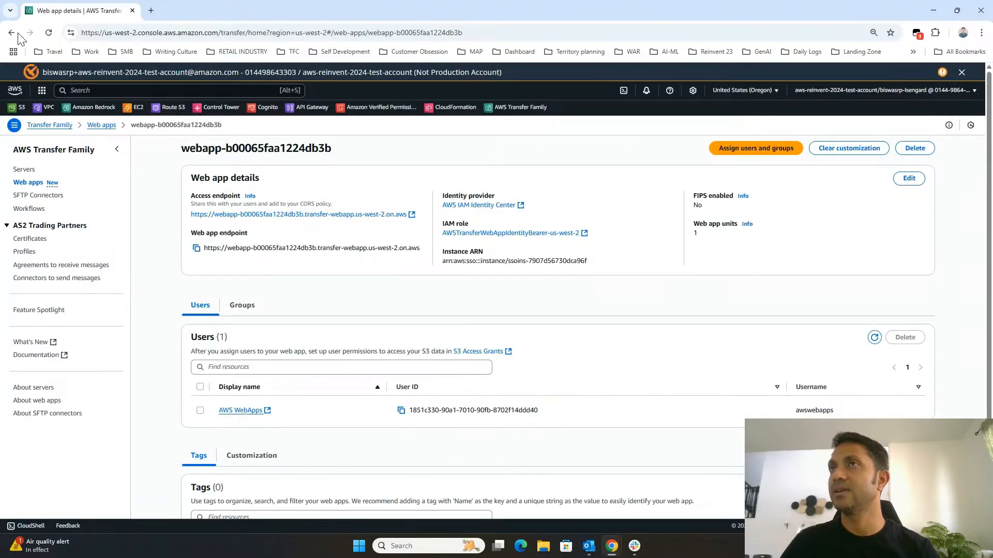
click(11, 32)
click(330, 274)
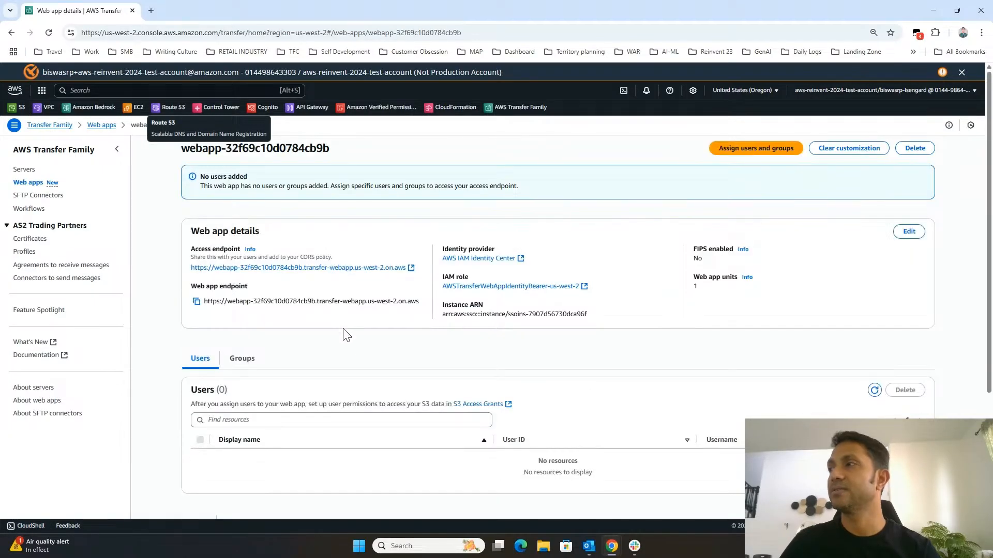
scroll(403, 336, down, 3)
scroll(538, 335, up, 2)
scroll(535, 336, up, 2)
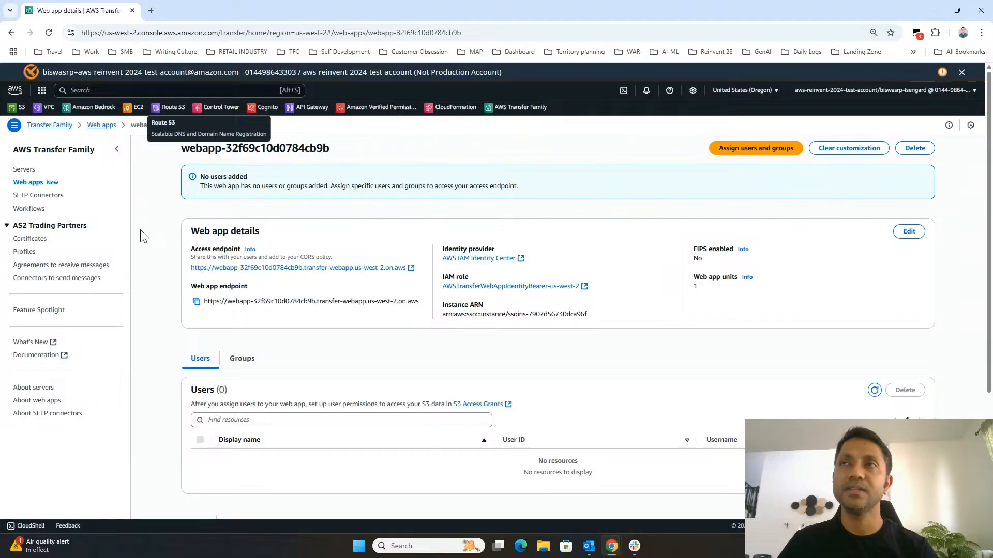
Step: Open Amazon S3 in a separate browser tab
right_click(20, 106)
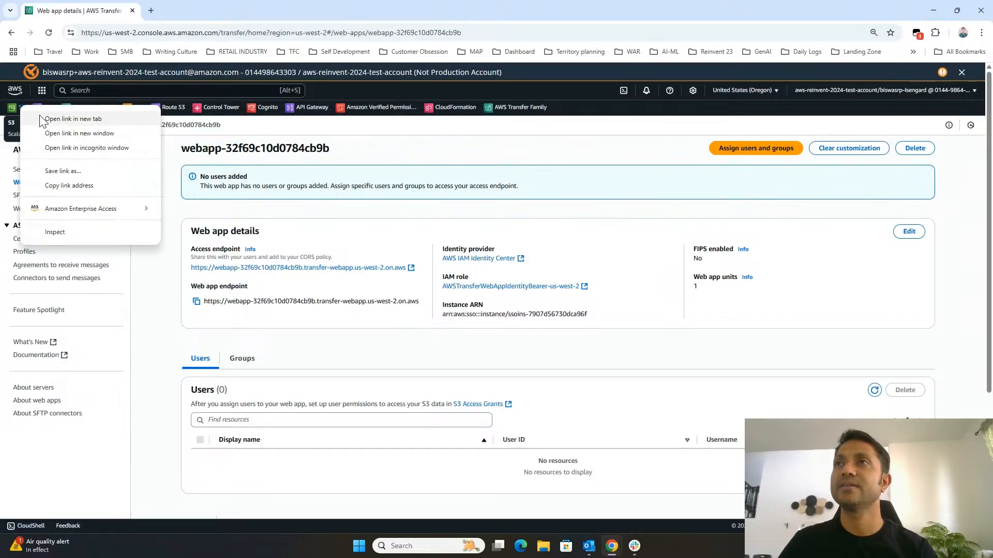
click(41, 120)
click(158, 15)
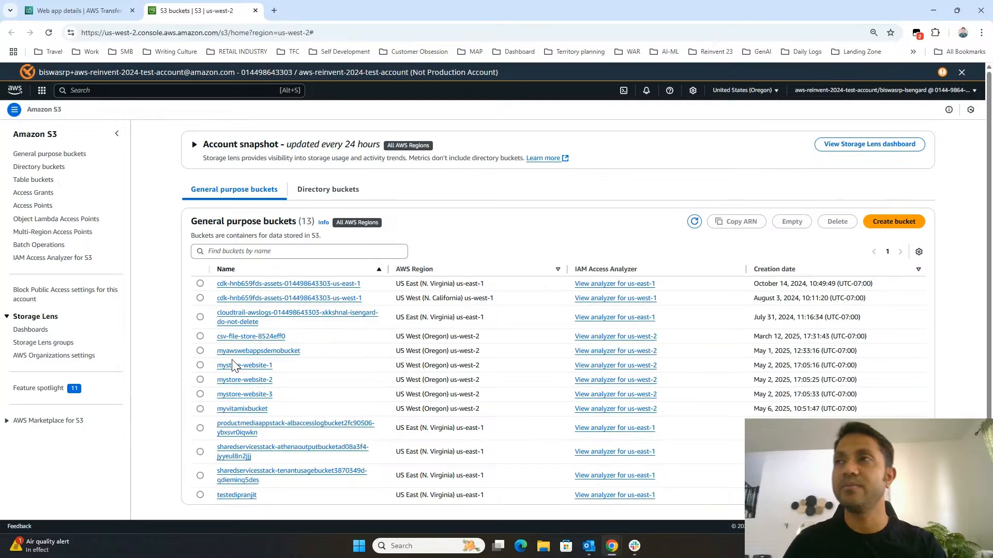
Step: Create the S3 bucket mytestpartner and open it
click(894, 238)
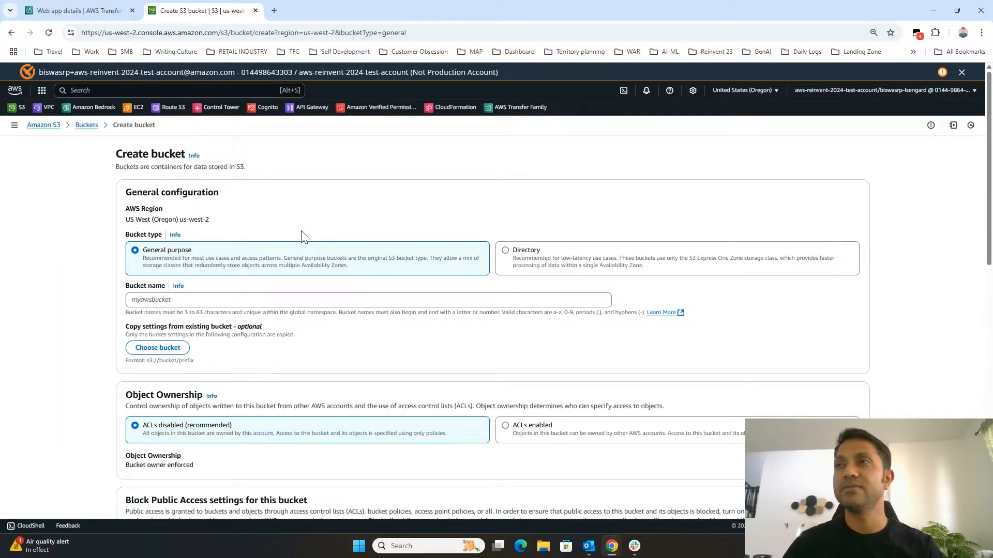
click(216, 300)
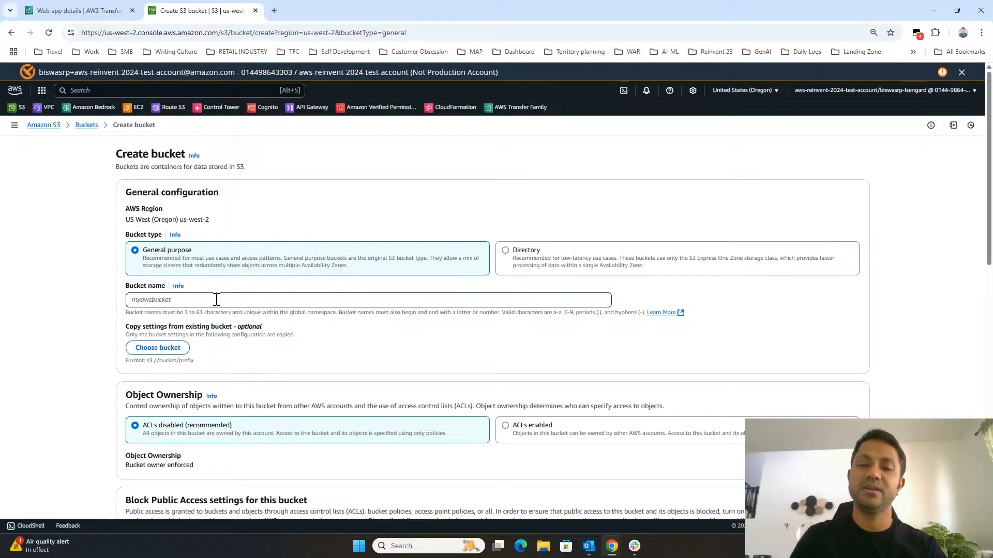
text(mytestpartner)
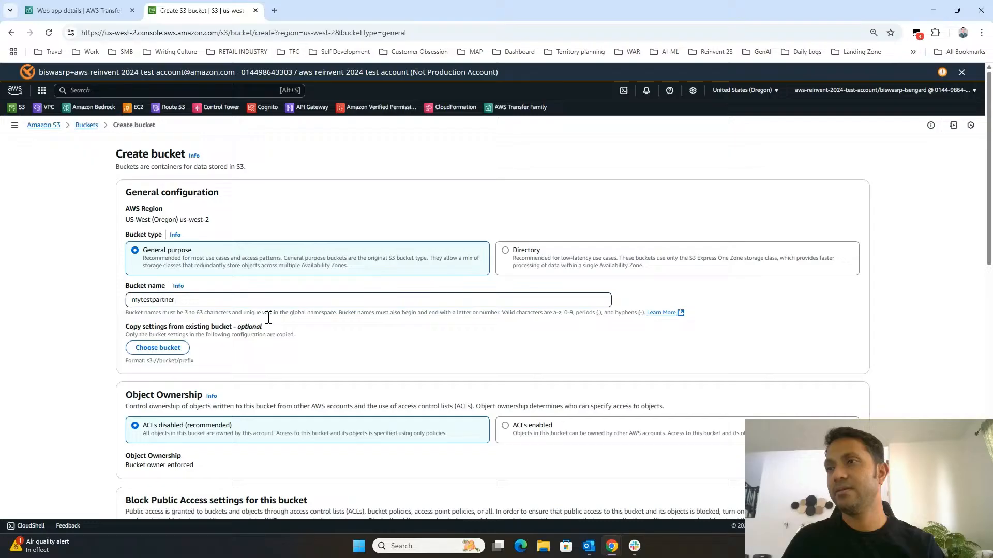
scroll(265, 328, down, 15)
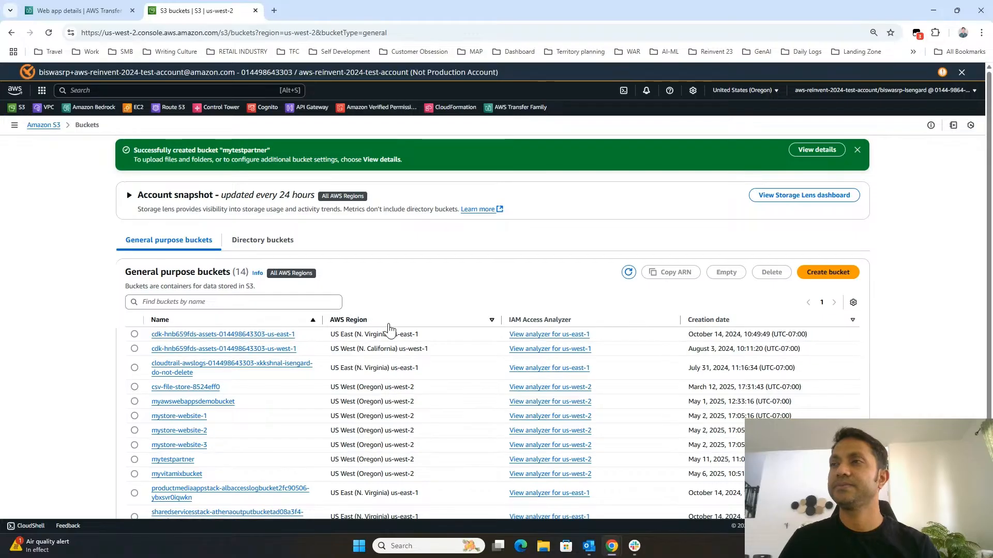
scroll(370, 298, down, 2)
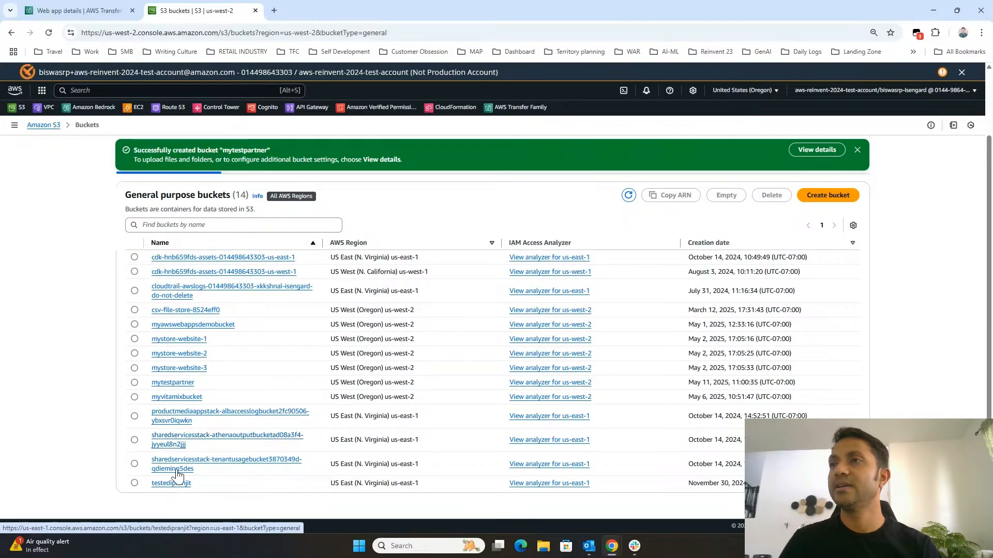
click(170, 383)
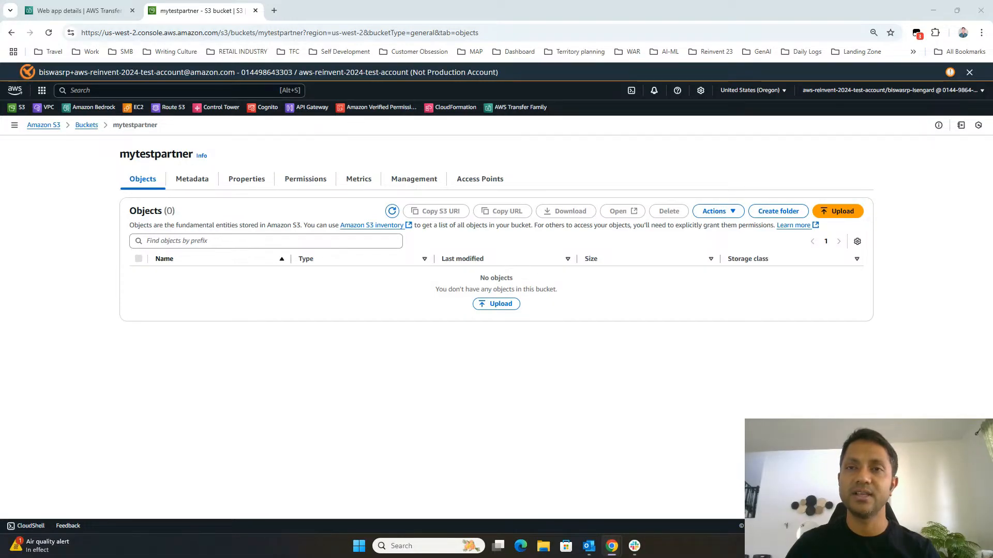
Step: Copy the tutorial's Step 2 sample CORS JSON, then move the tutorial window aside
drag(389, 138, 551, 129)
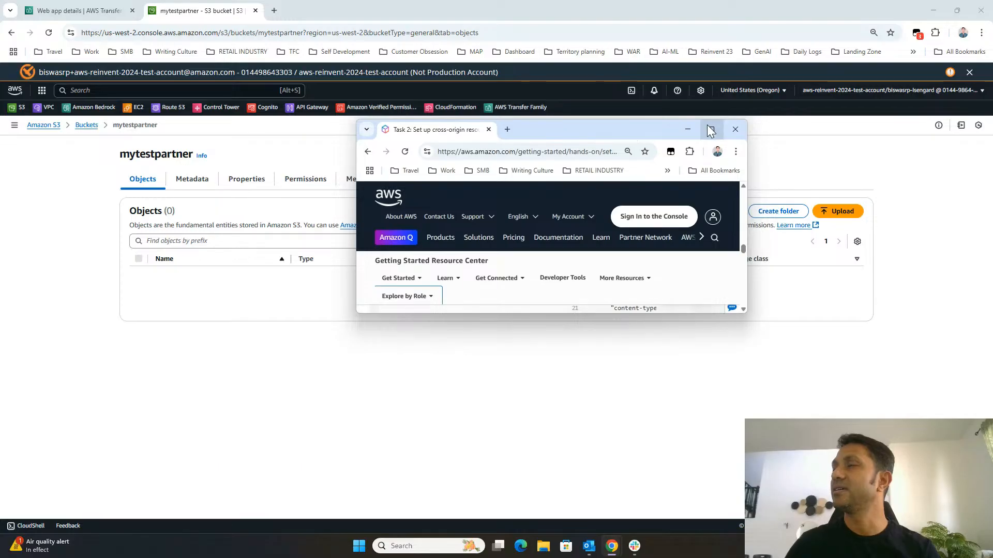
click(707, 126)
scroll(715, 429, up, 15)
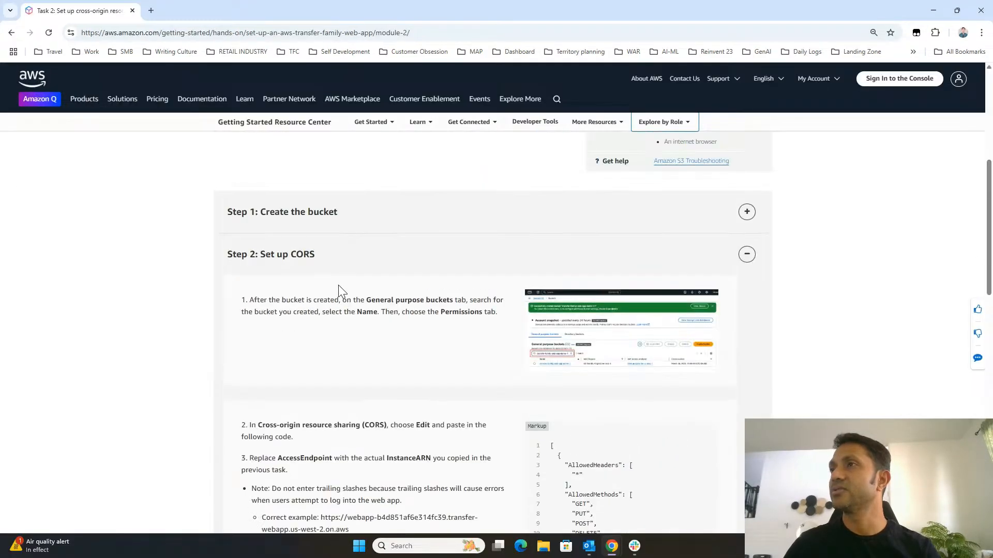
scroll(362, 231, up, 2)
scroll(506, 337, down, 2)
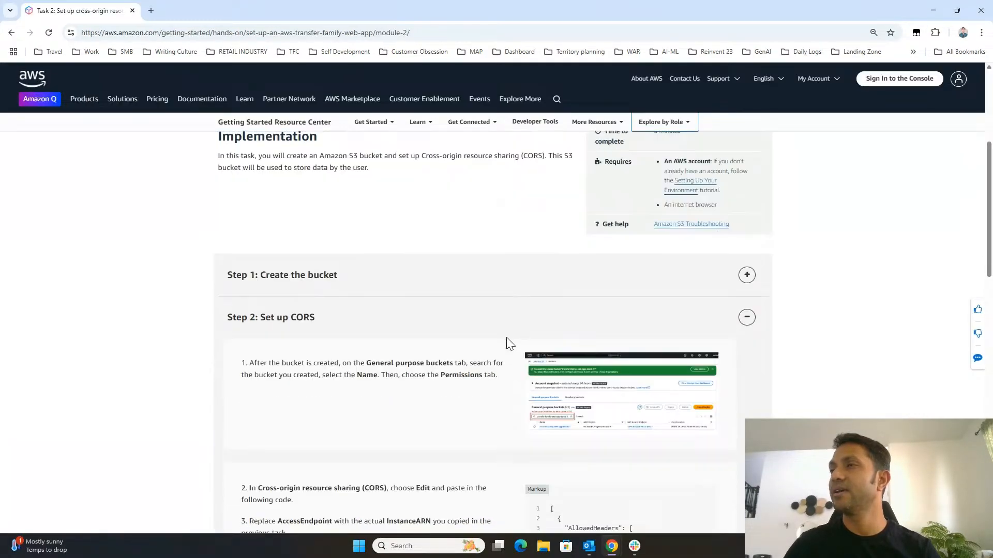
scroll(352, 306, down, 6)
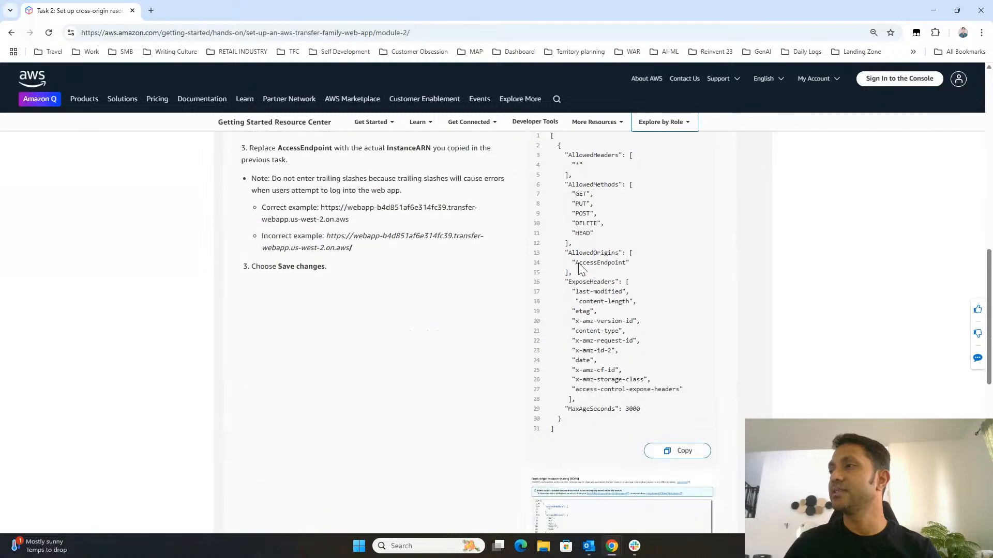
click(670, 451)
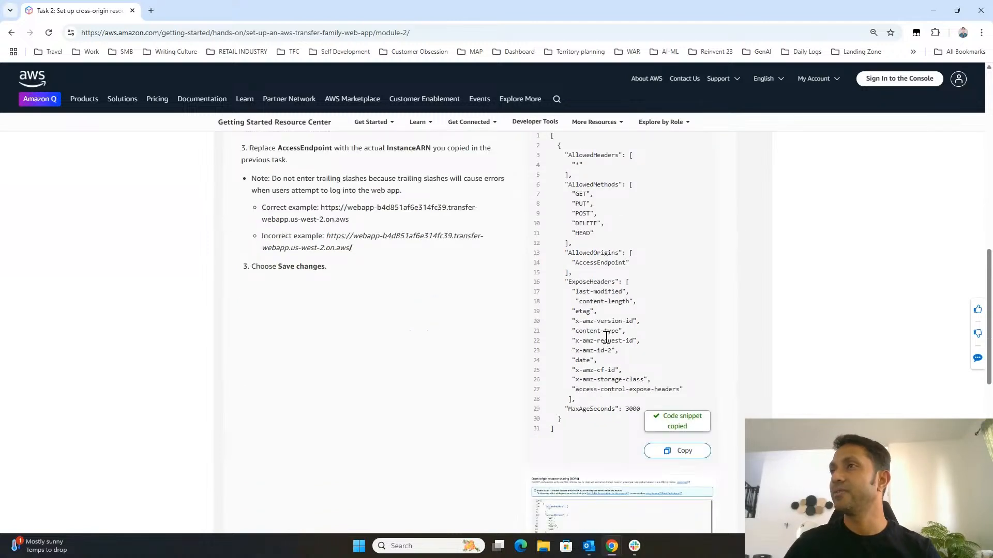
scroll(569, 336, up, 2)
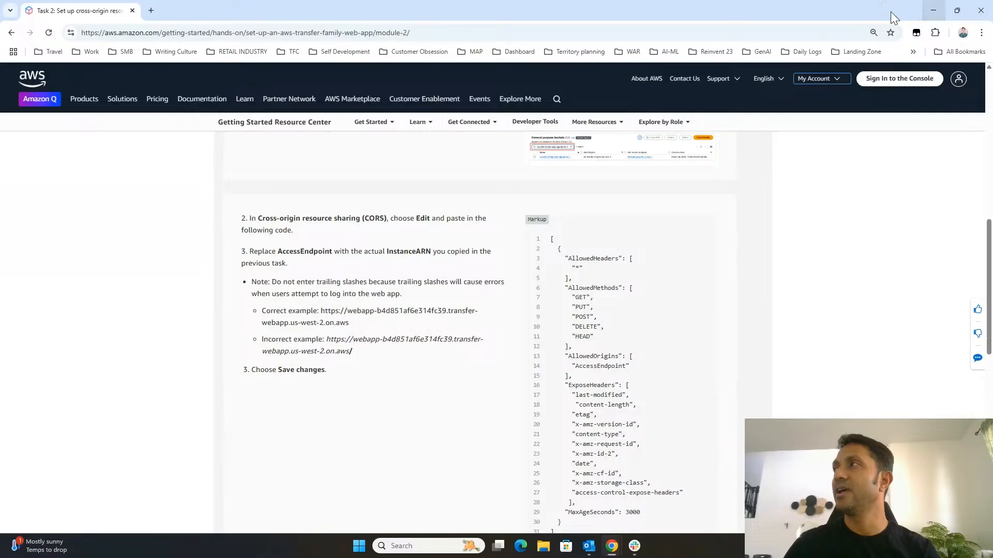
drag(886, 11, 0, 110)
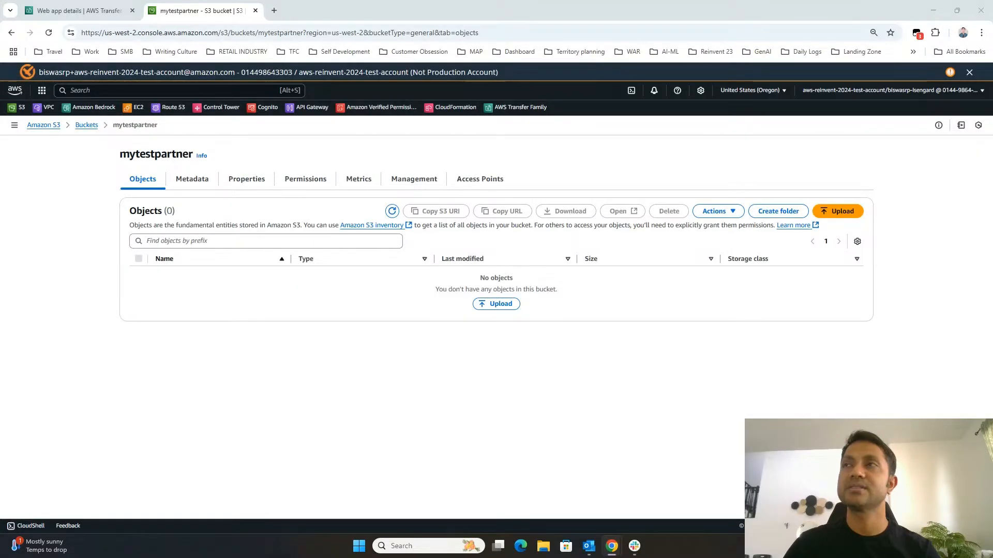
Step: Paste the tutorial CORS JSON into mytestpartner's CORS editor and clear the AccessEndpoint placeholder
click(293, 180)
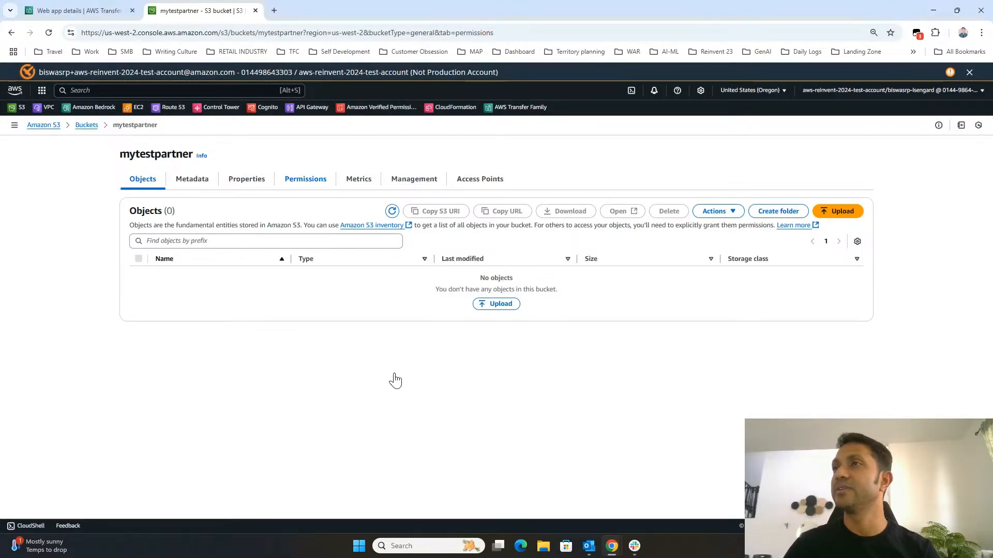
scroll(491, 380, down, 15)
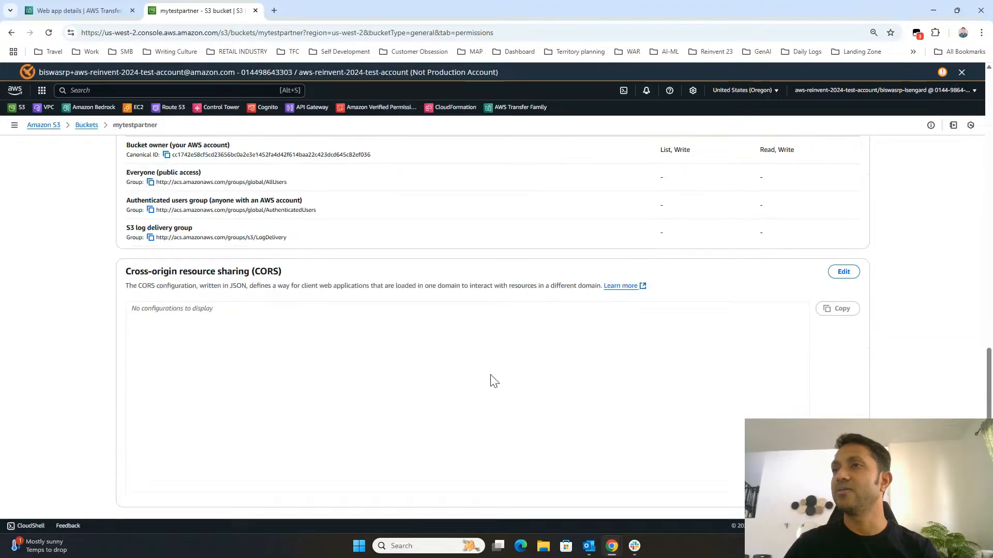
scroll(492, 381, down, 1)
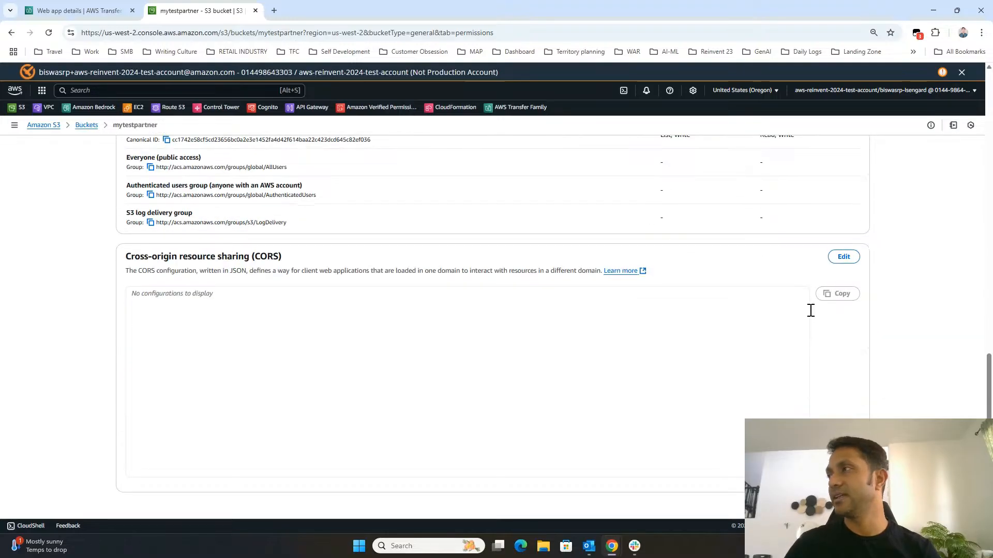
click(843, 258)
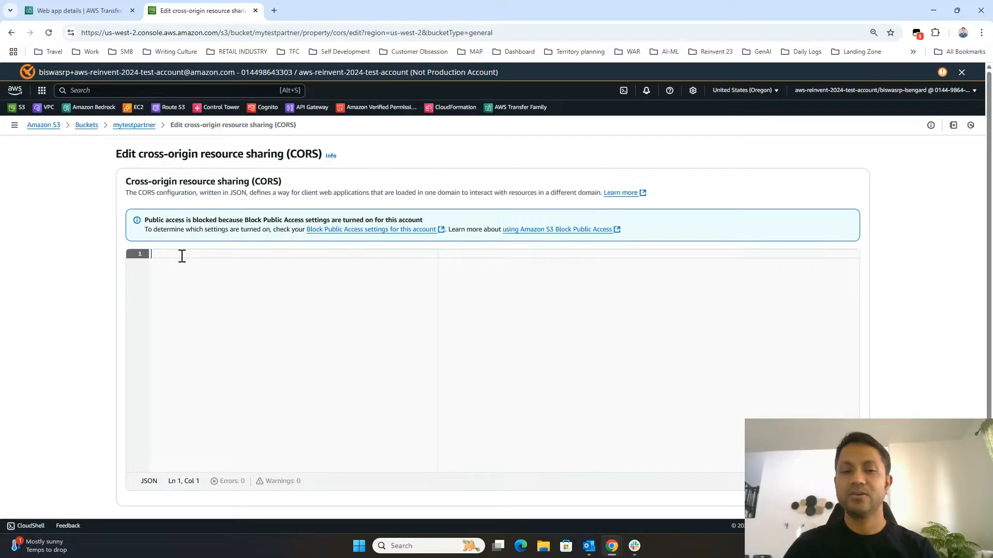
key(ctrl+v)
scroll(299, 379, up, 2)
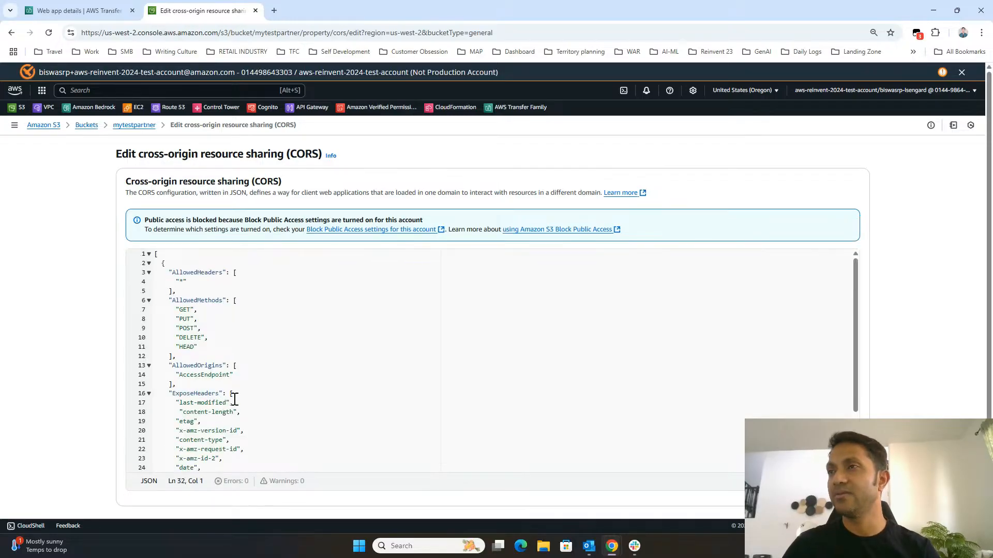
click(230, 375)
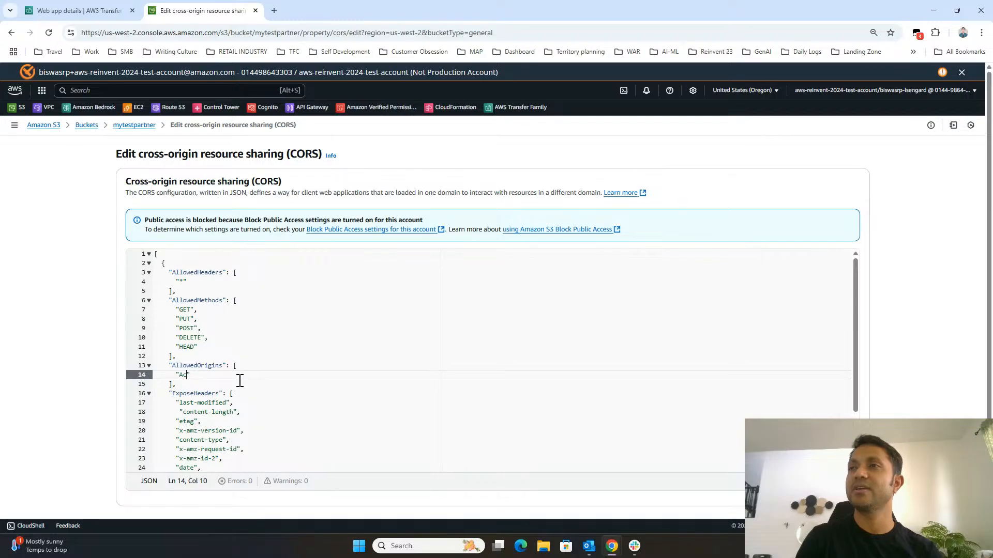
key(BackSpace)
key(BackSpace)
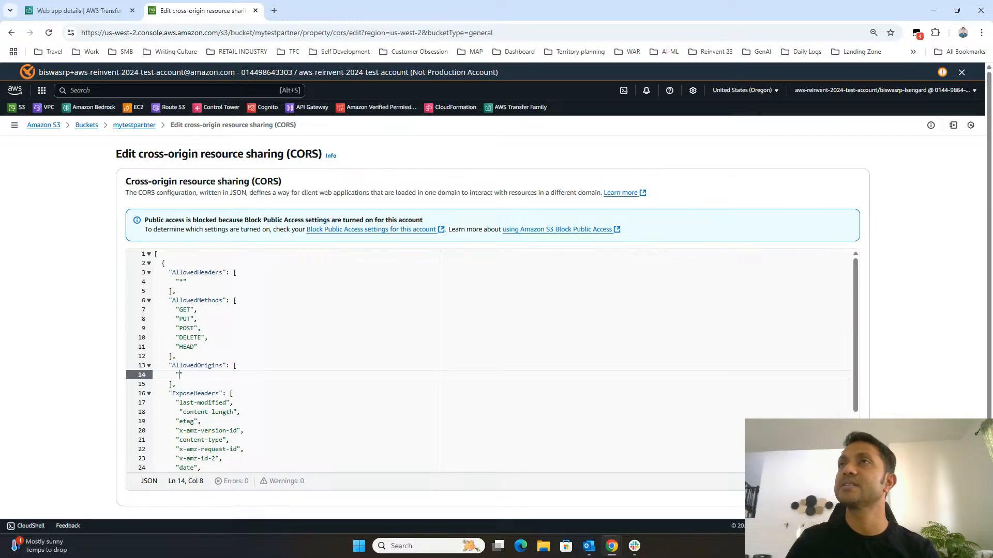
click(73, 11)
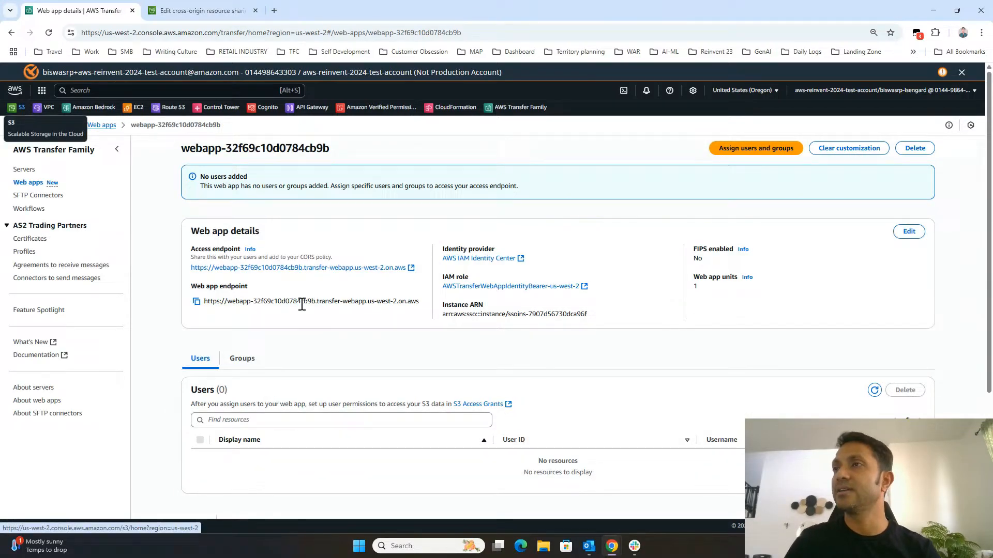
click(197, 302)
click(202, 11)
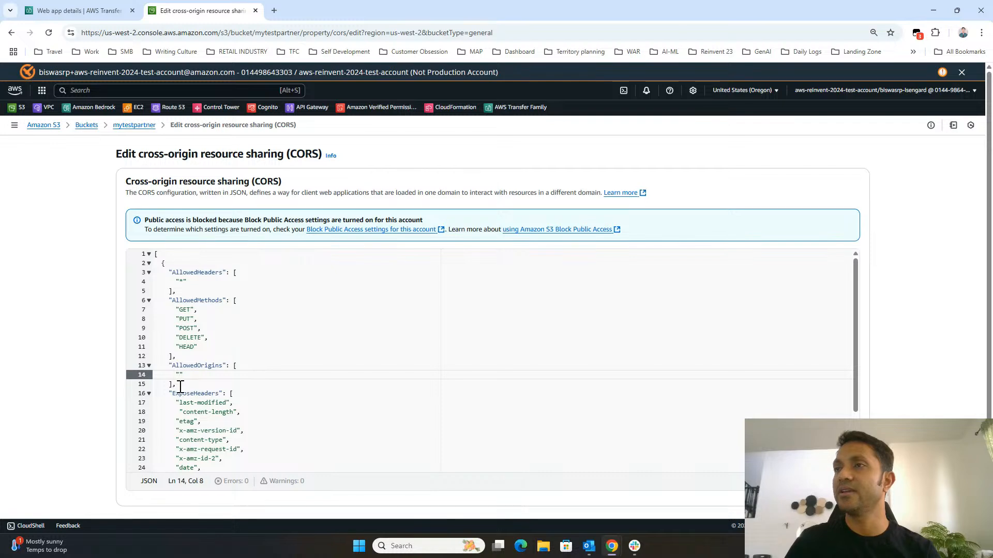
key(ctrl+v)
scroll(803, 405, down, 3)
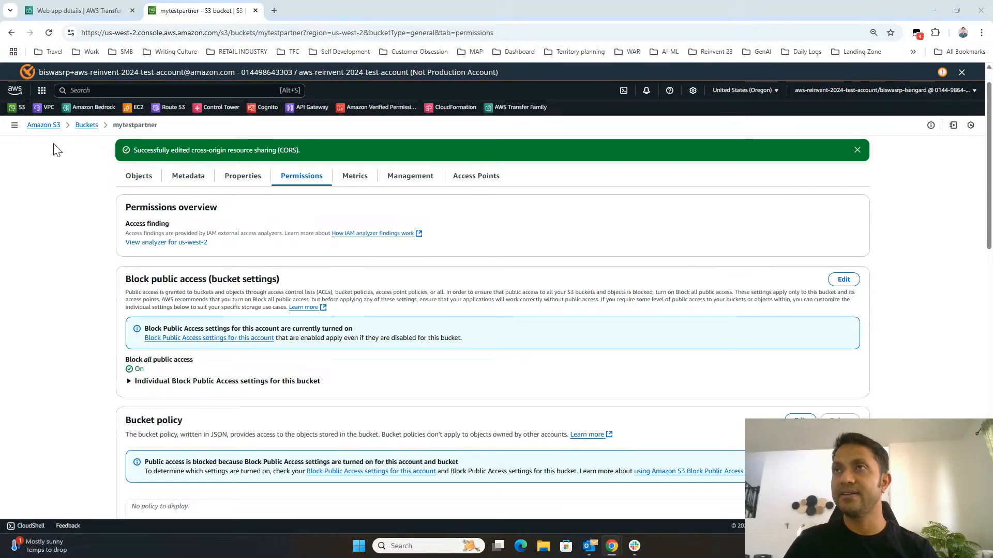
Step: Open the default S3 Access Grants instance's Locations, showing s3://myawswebappsdemobucket
click(15, 125)
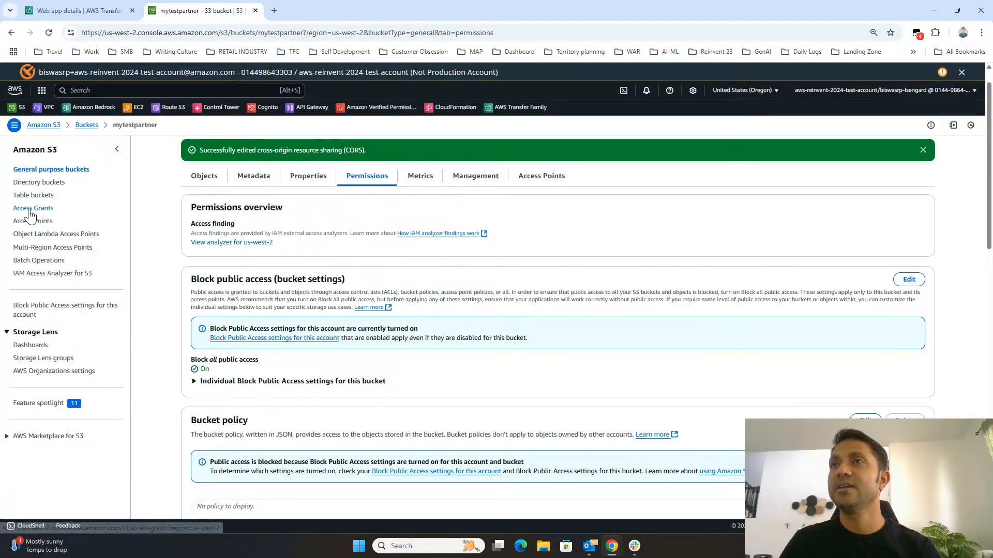
click(31, 209)
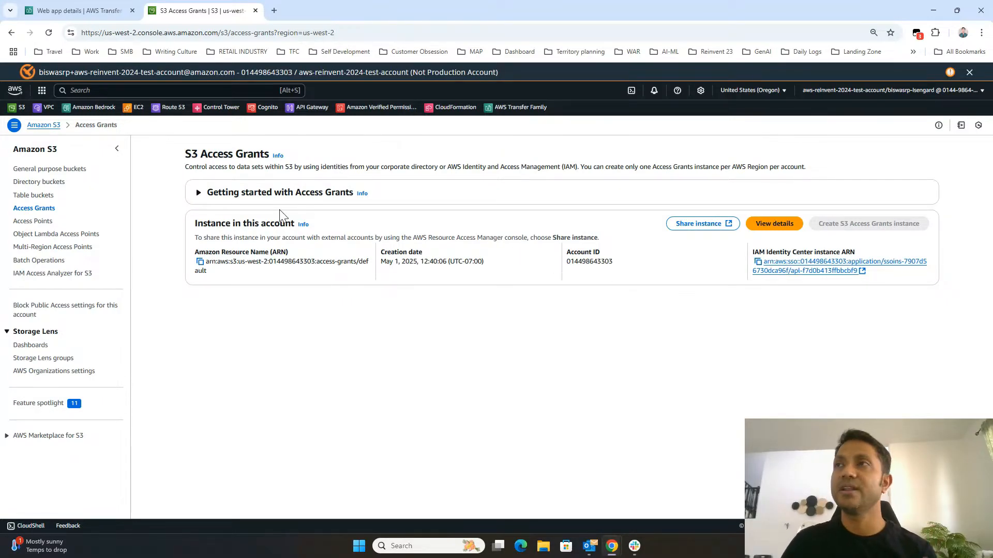
click(198, 194)
click(199, 194)
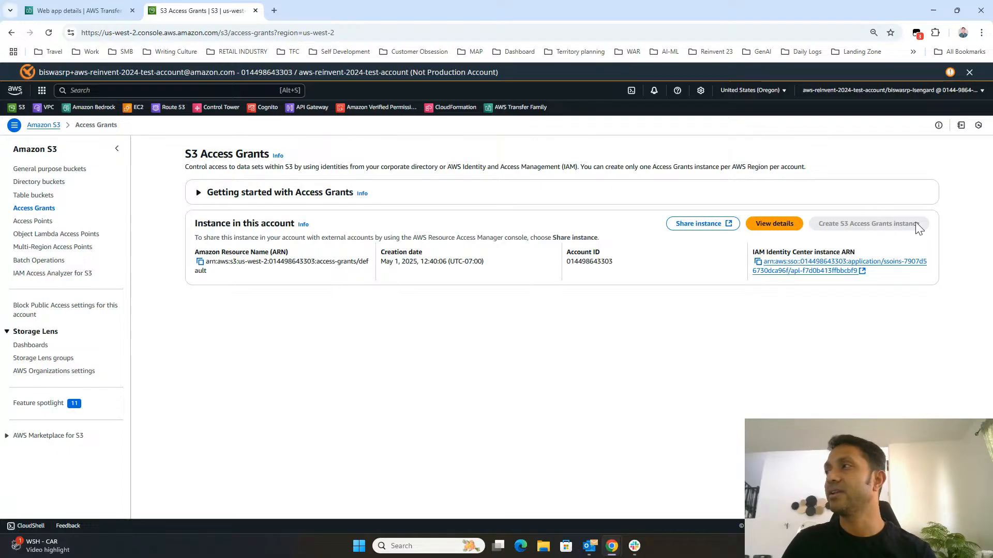
click(776, 231)
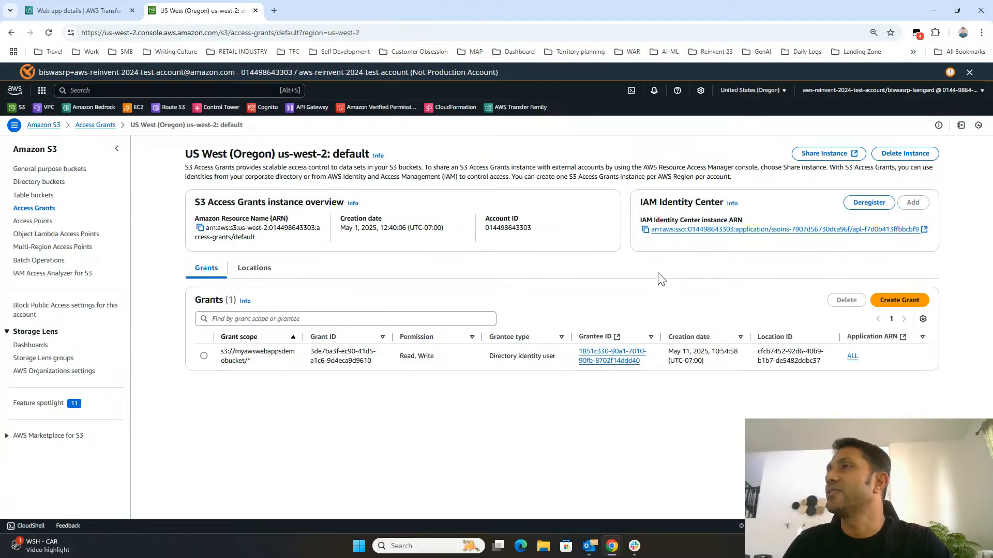
click(245, 270)
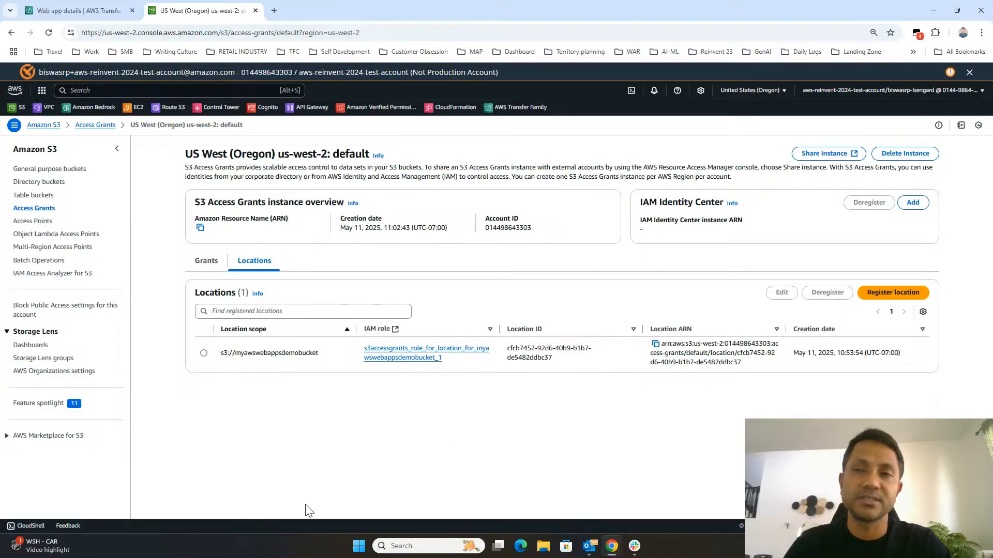
Step: Register s3://mytestpartner as an Access Grants location using a newly created IAM role
click(873, 300)
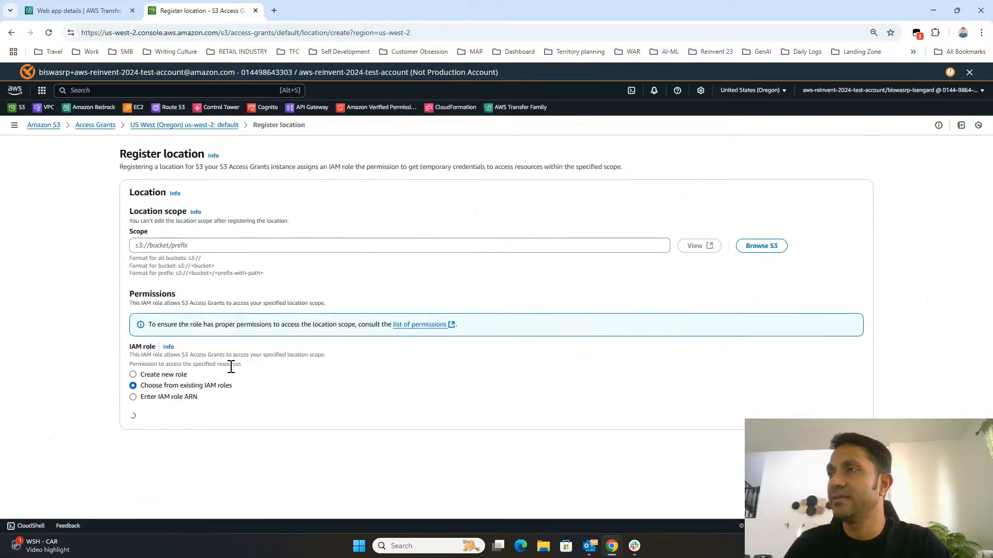
click(761, 246)
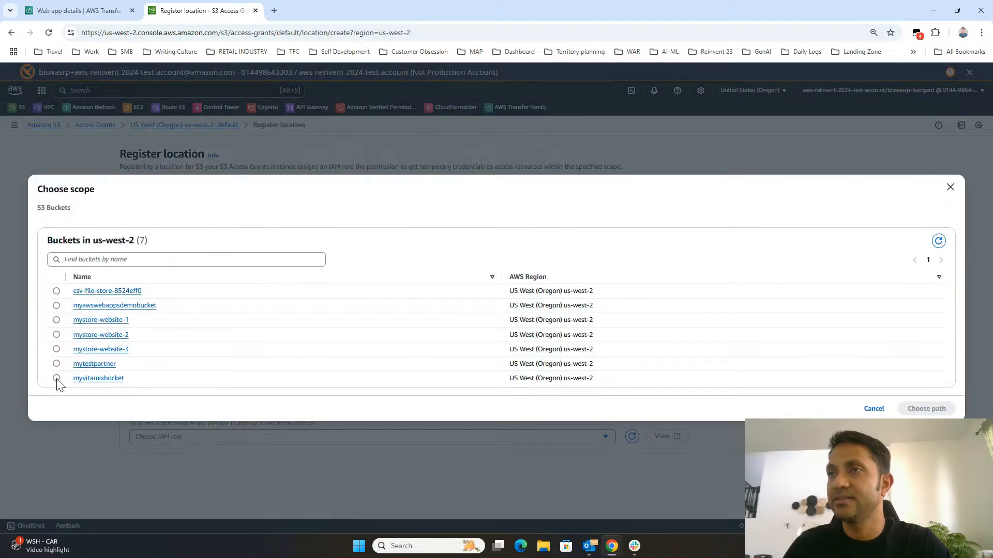
click(56, 363)
click(926, 408)
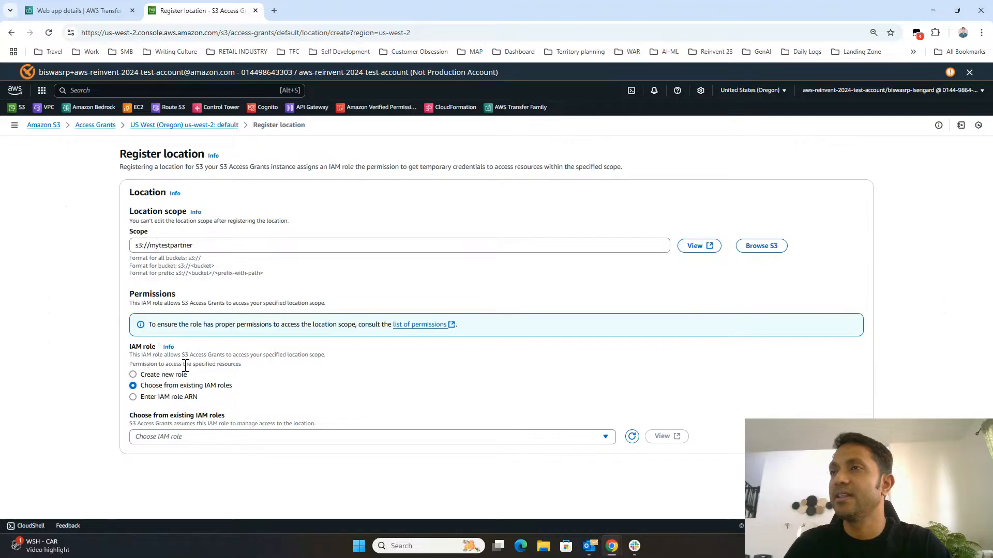
click(162, 376)
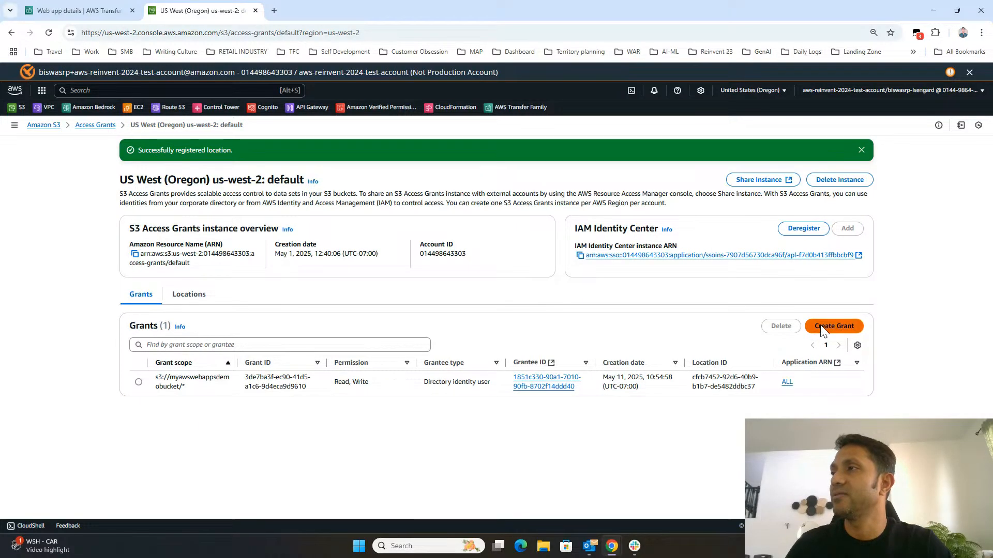
click(820, 325)
Step: Scope the new grant to the mytestpartner location with subprefix *
click(178, 267)
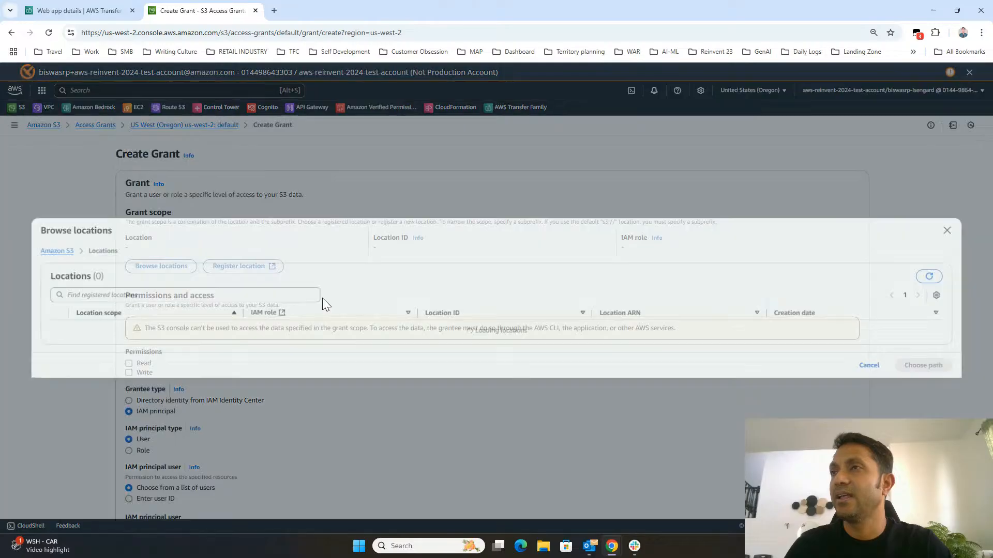
click(57, 348)
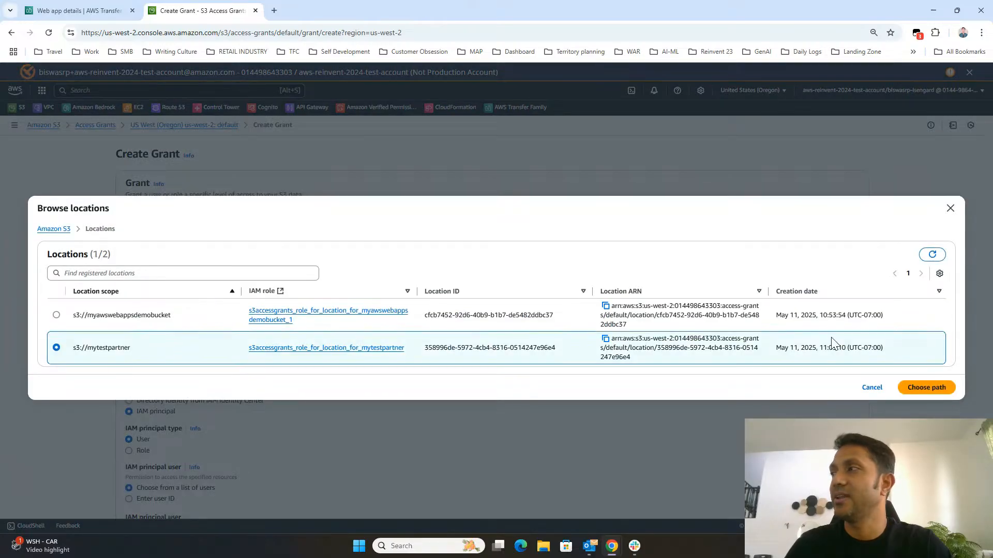
click(911, 384)
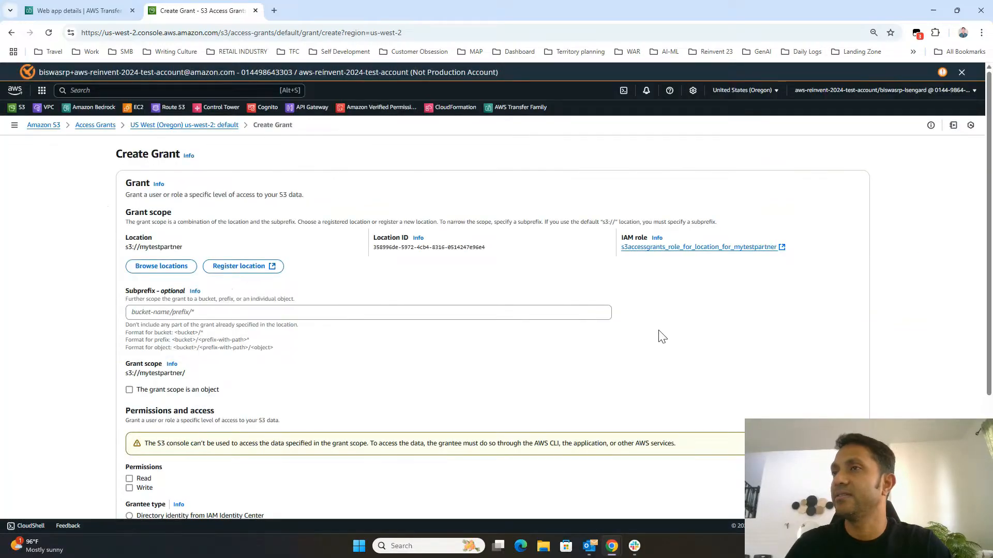
click(204, 314)
text(*)
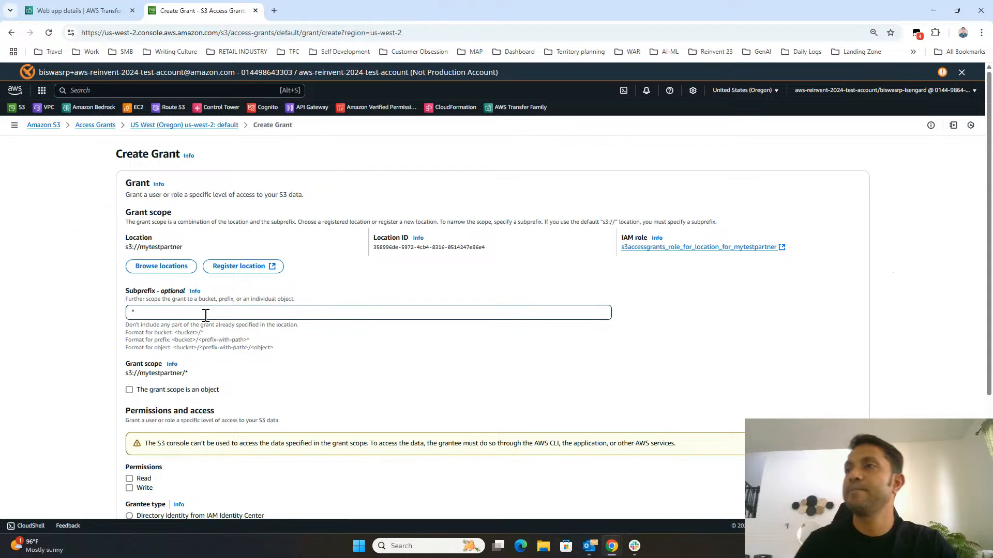
Step: Give the grant Read and Write permissions for an IAM Identity Center directory identity
scroll(229, 365, down, 4)
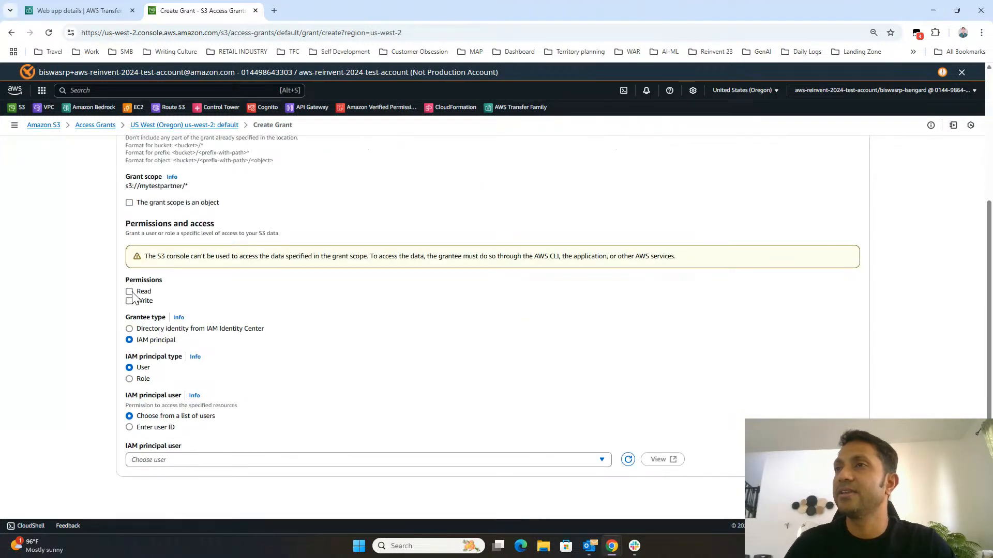
click(129, 291)
click(129, 301)
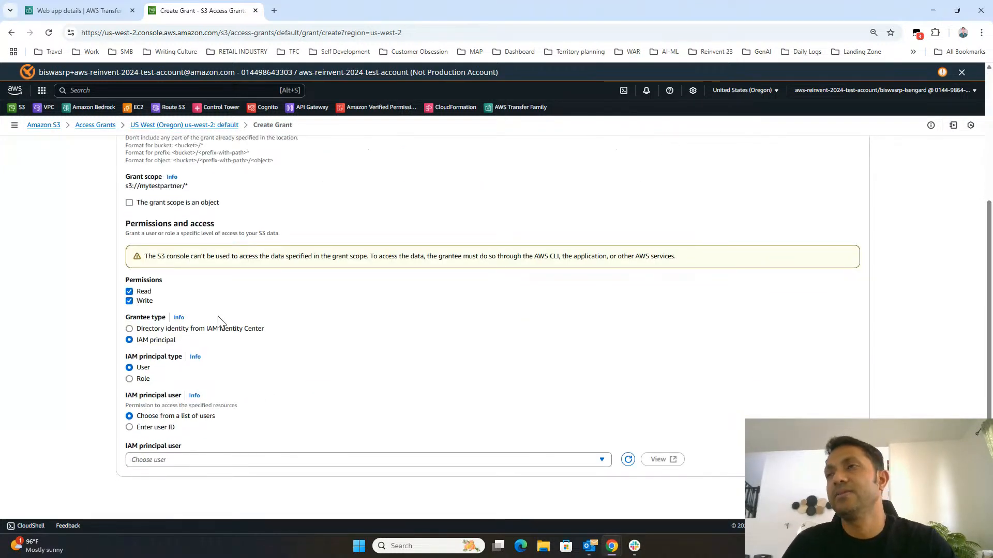
click(150, 329)
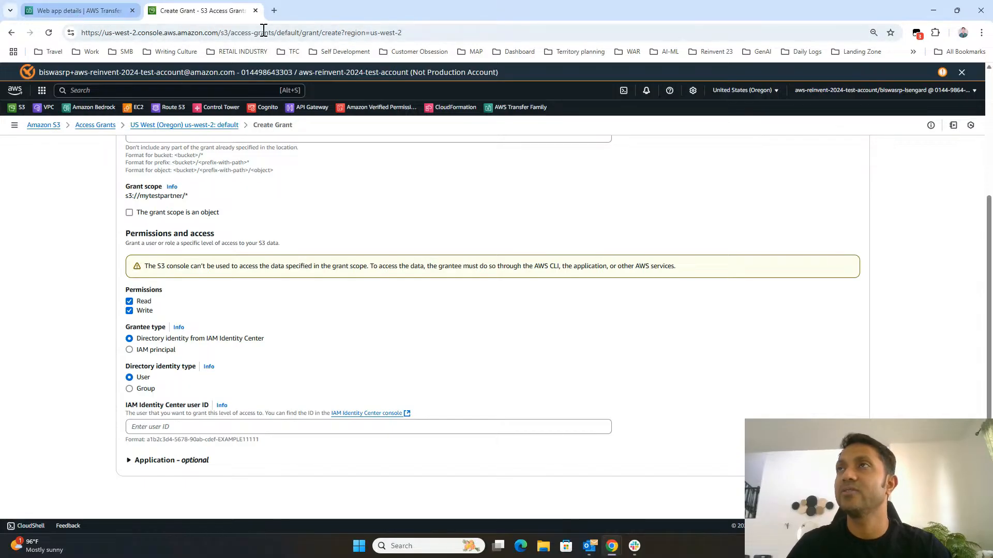
Step: Search 'iam' and open IAM Identity Center's People list in a new tab
click(234, 90)
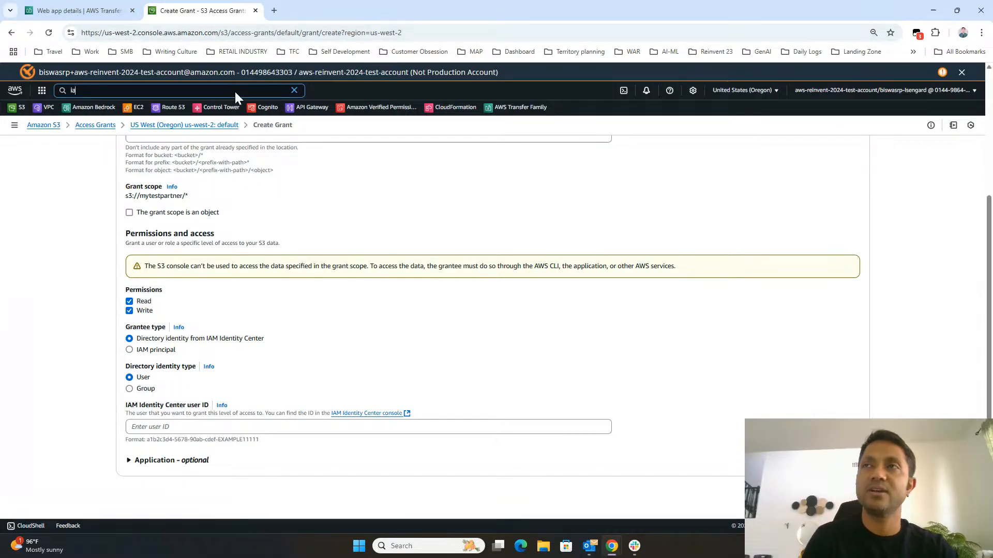
text(iam)
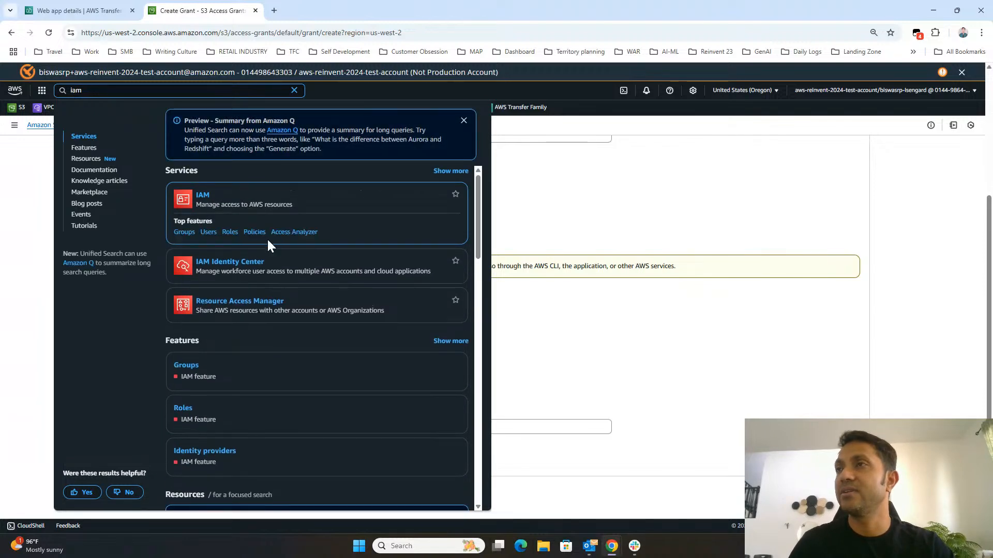
right_click(257, 244)
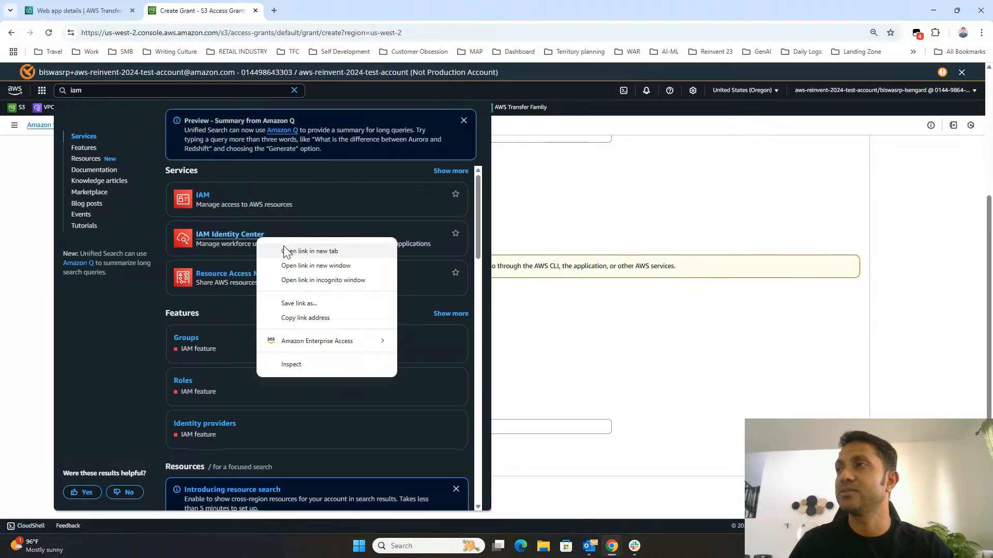
click(283, 246)
click(641, 312)
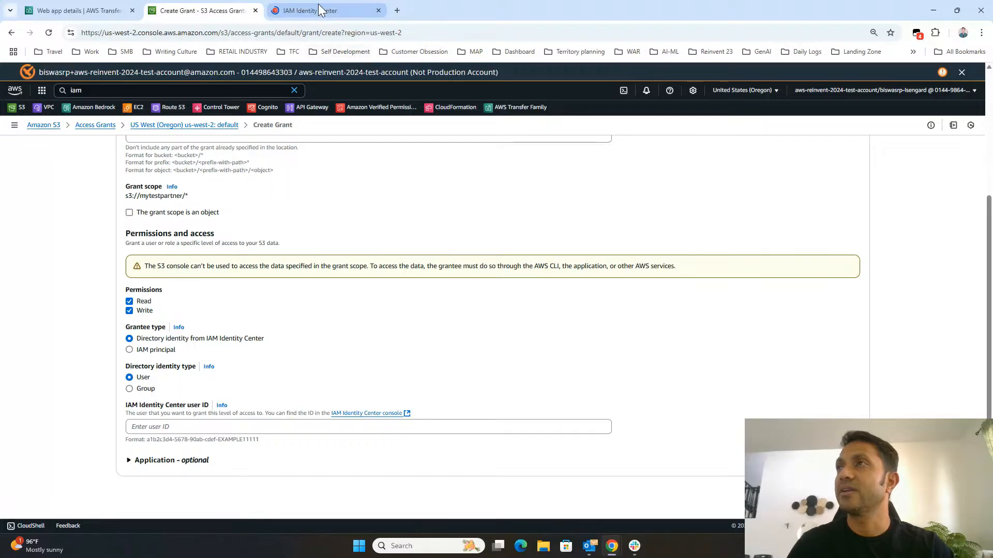
click(318, 6)
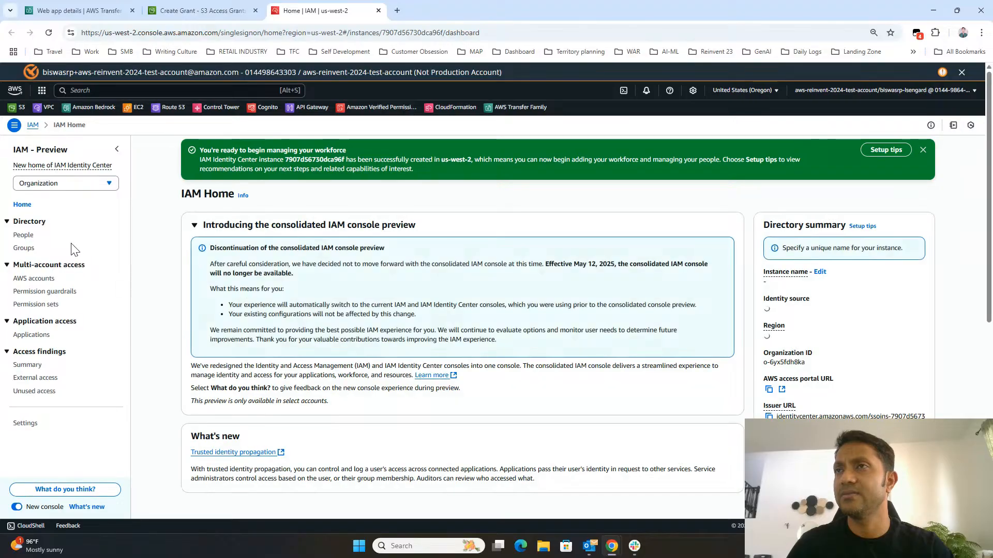
click(23, 236)
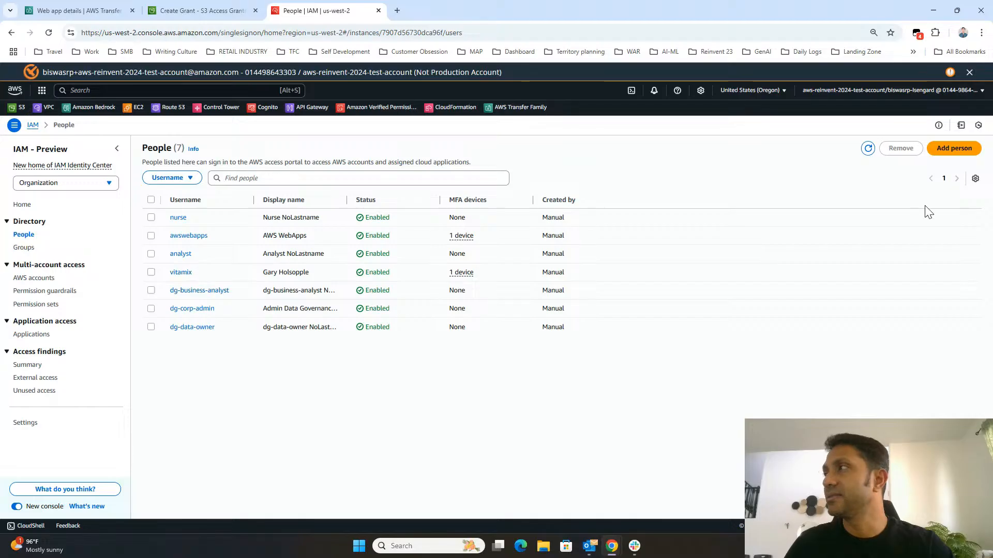
Step: Start adding a new person with username test and a generated one-time password
click(951, 149)
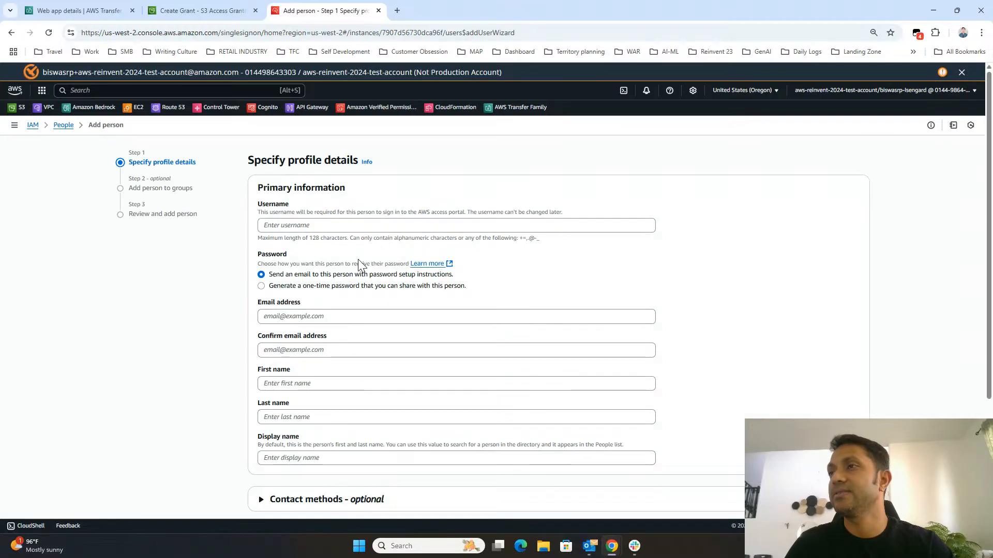
scroll(558, 414, down, 3)
scroll(208, 262, up, 3)
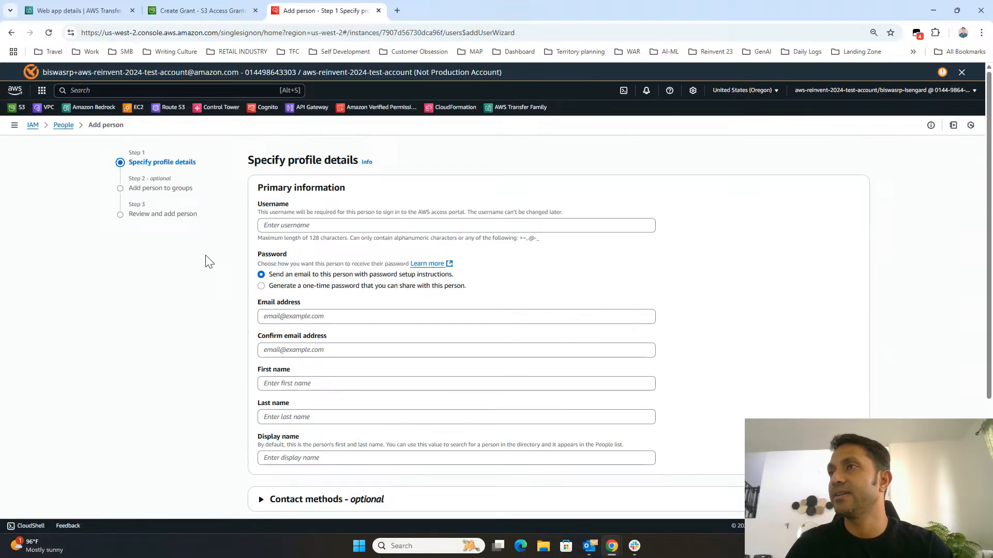
click(289, 226)
text(testuser)
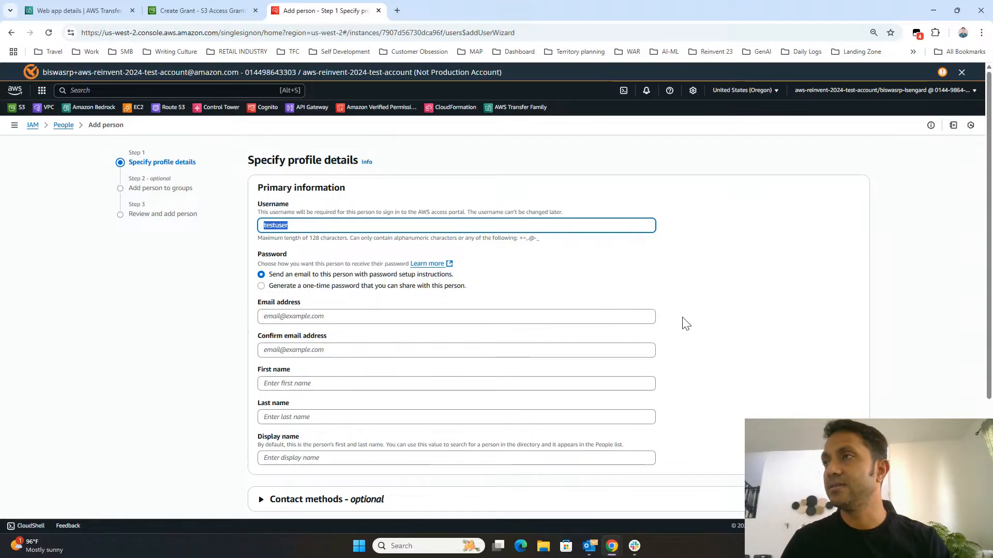
click(528, 332)
click(316, 286)
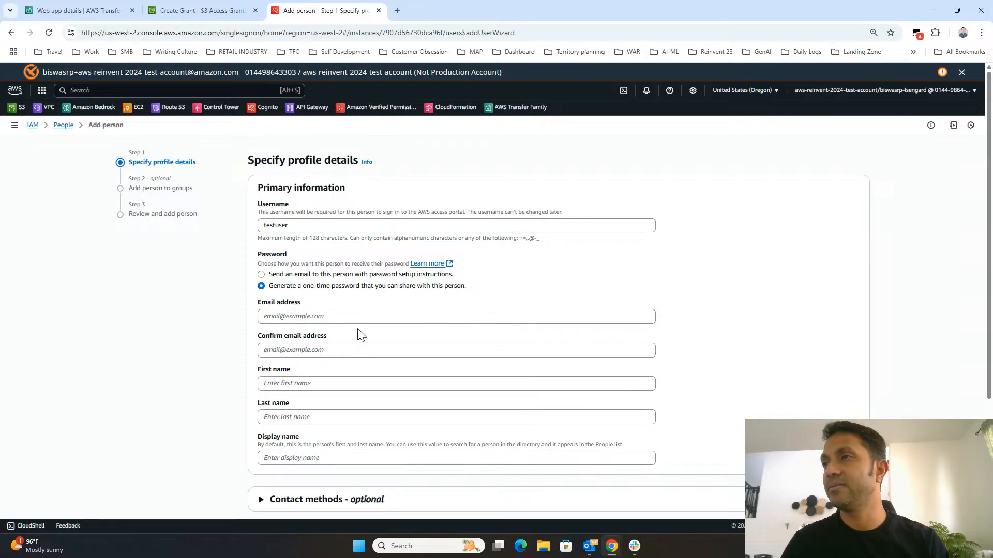
scroll(358, 328, down, 2)
Step: Enter and confirm the user's email, set first and last name test, and continue to review
click(297, 214)
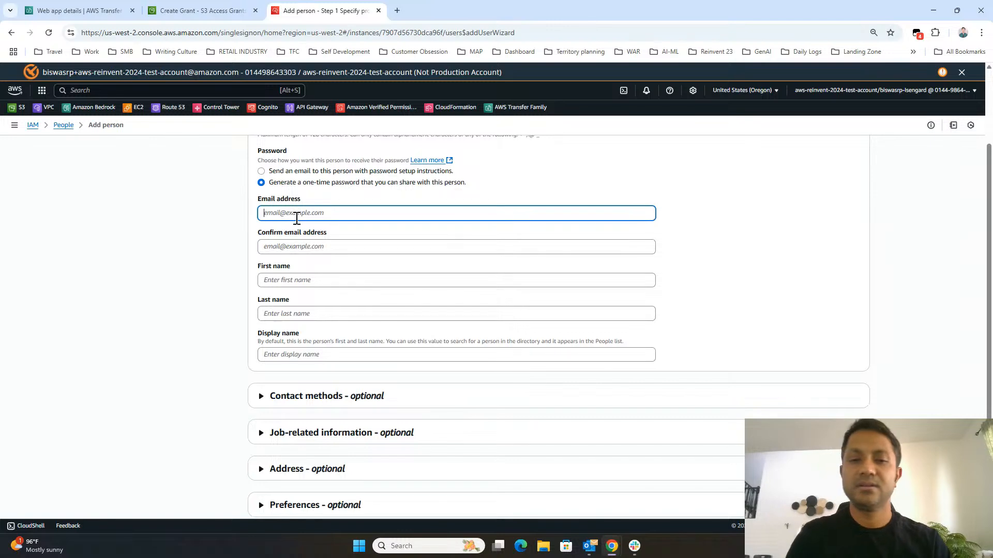
text(test@test.)
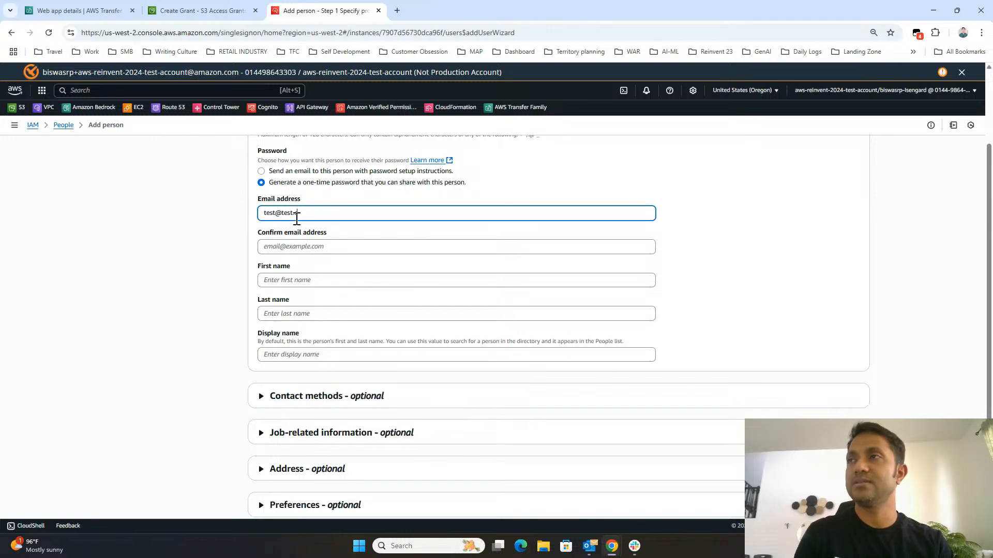
text(com)
key(Tab)
text(test)
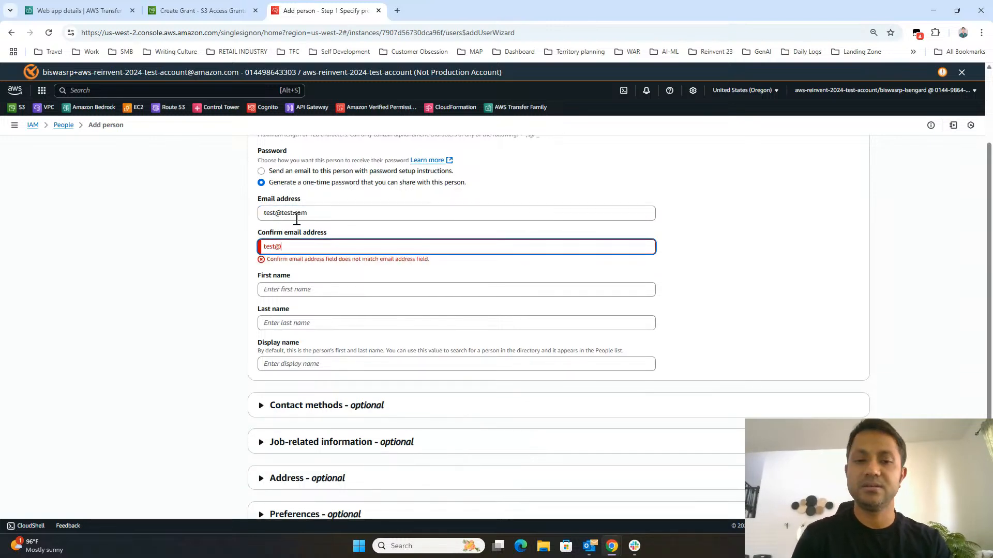
text(@test.com)
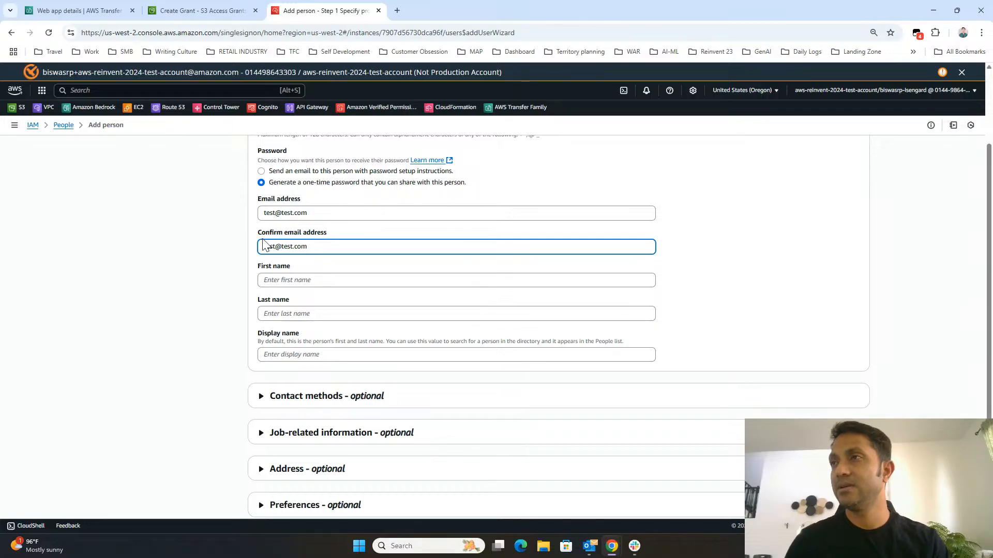
click(278, 282)
text(test)
key(Tab)
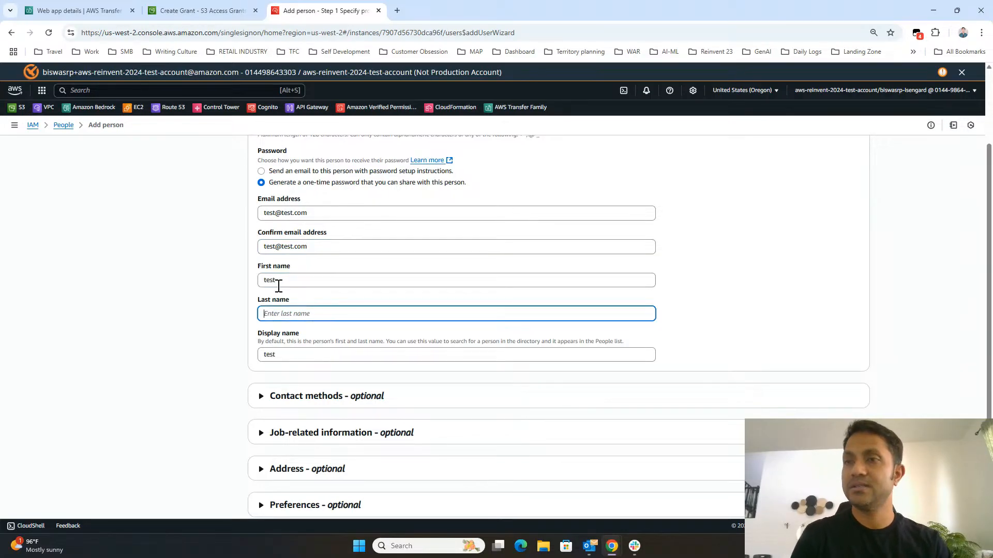
scroll(703, 396, down, 2)
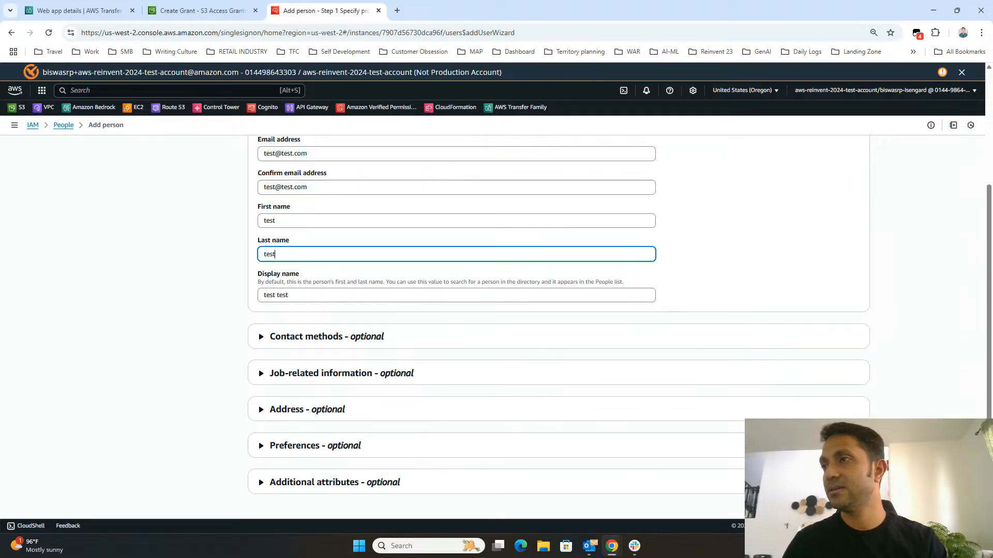
click(853, 495)
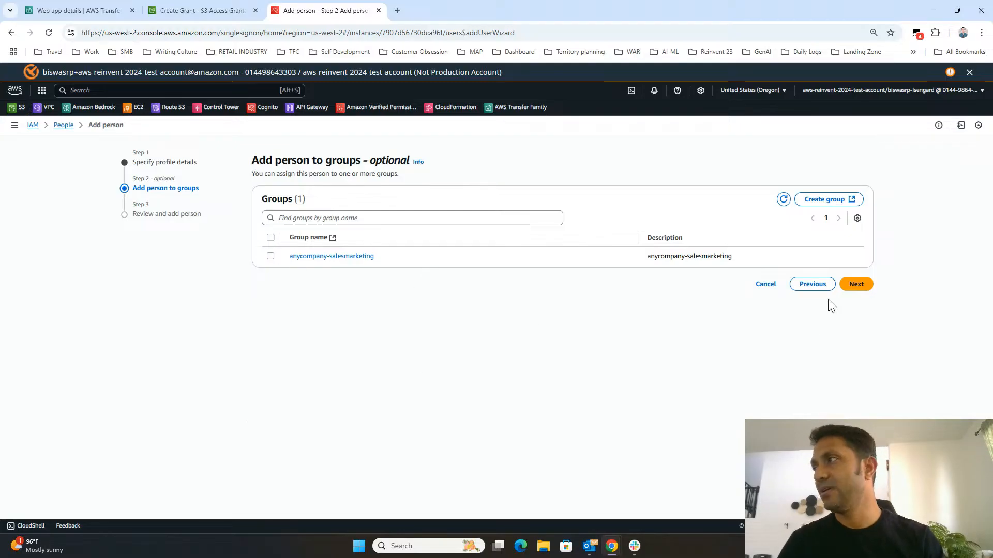
click(853, 286)
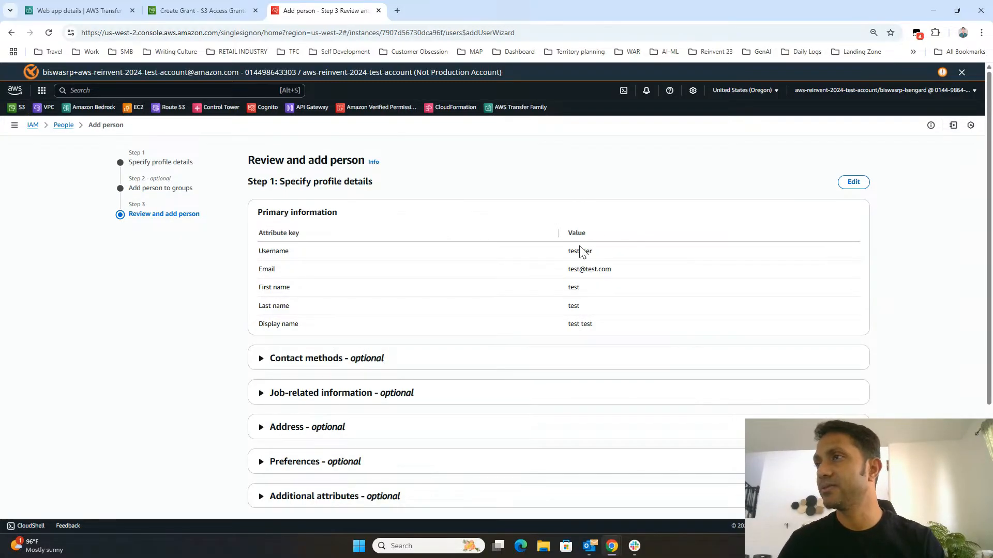
scroll(675, 345, down, 3)
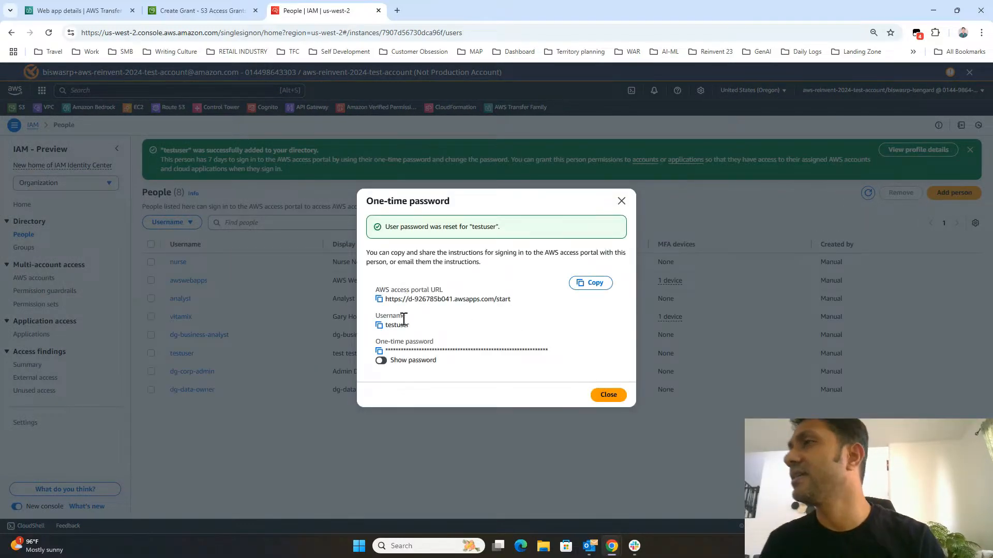
Step: Reveal and copy testuser's one-time password, then close the password dialog
click(381, 361)
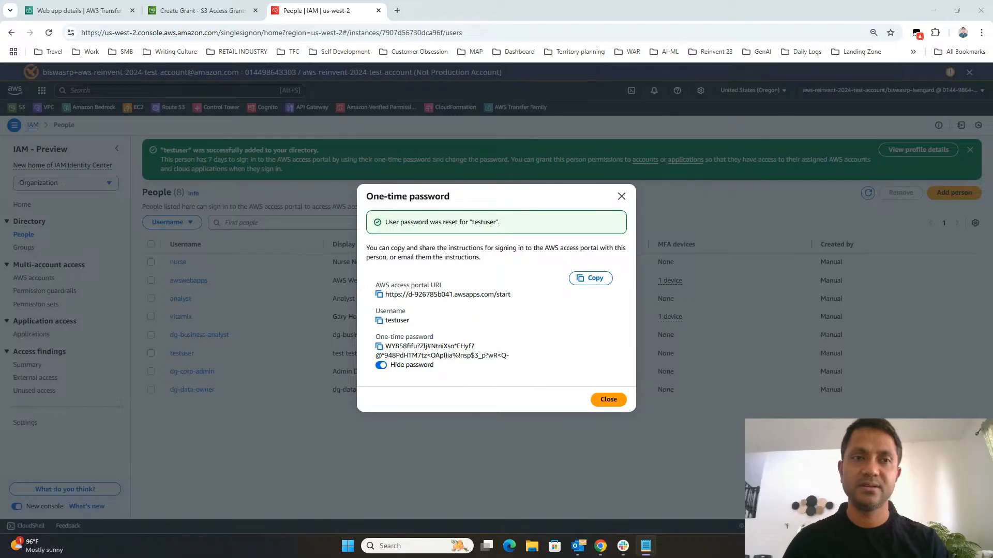
click(379, 346)
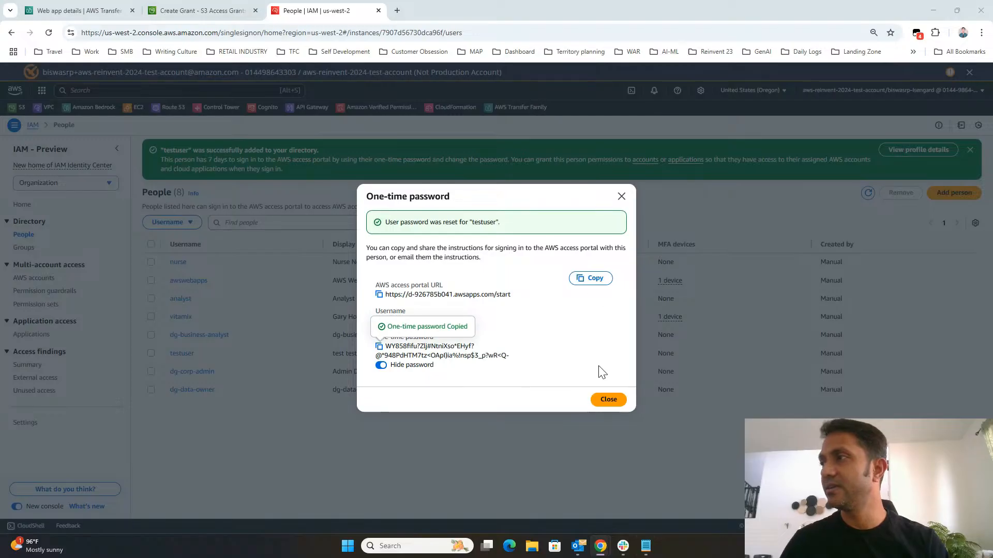
click(608, 399)
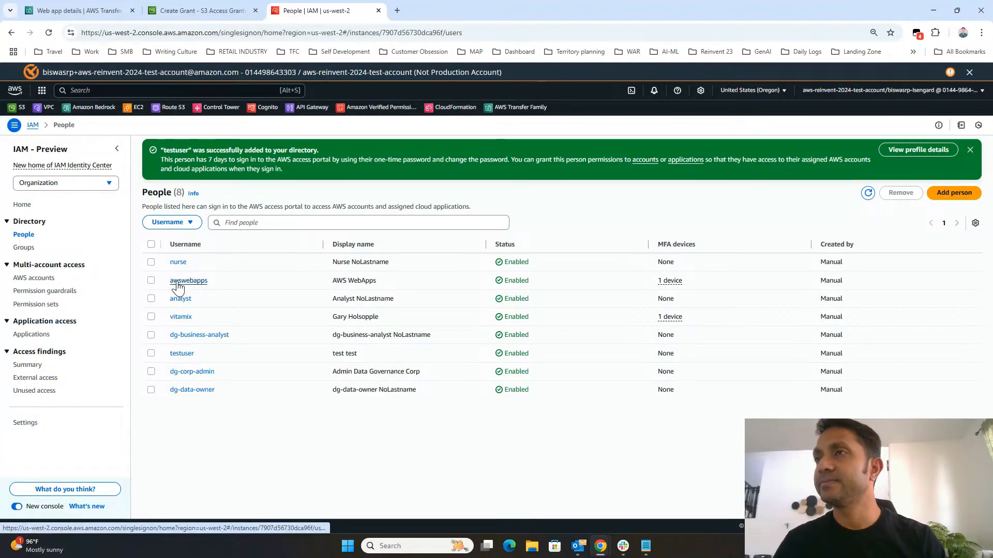
Step: Copy testuser's user ID from the user's general information section
click(175, 355)
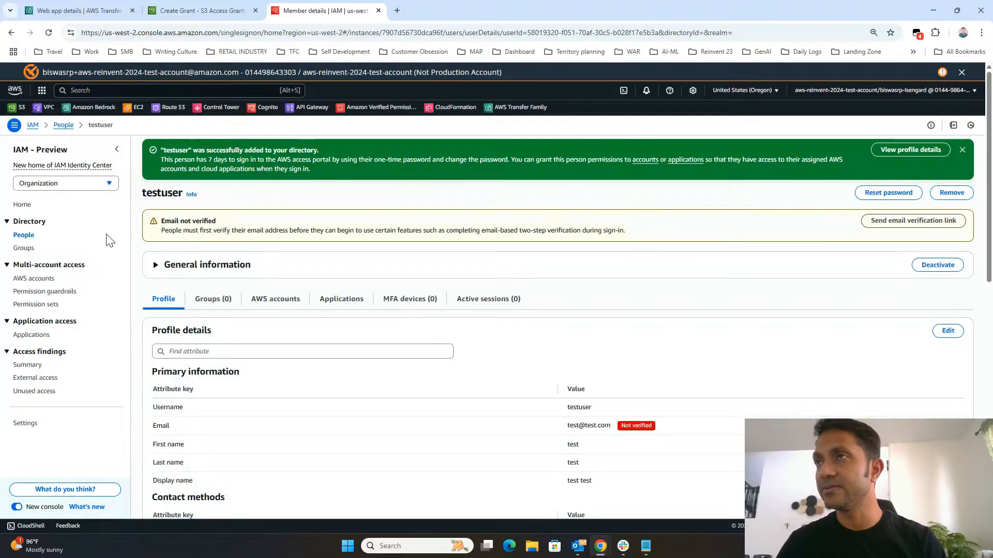
click(155, 266)
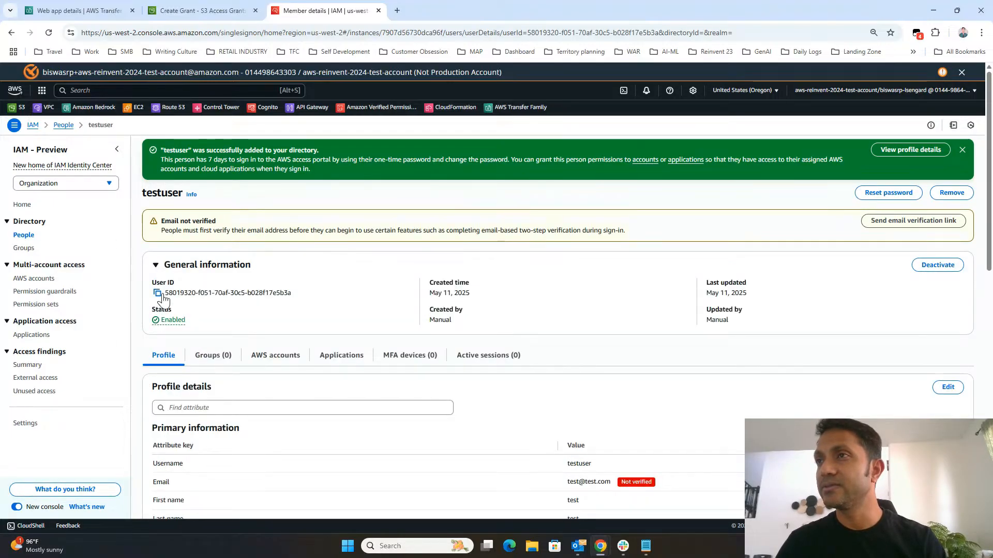
click(158, 293)
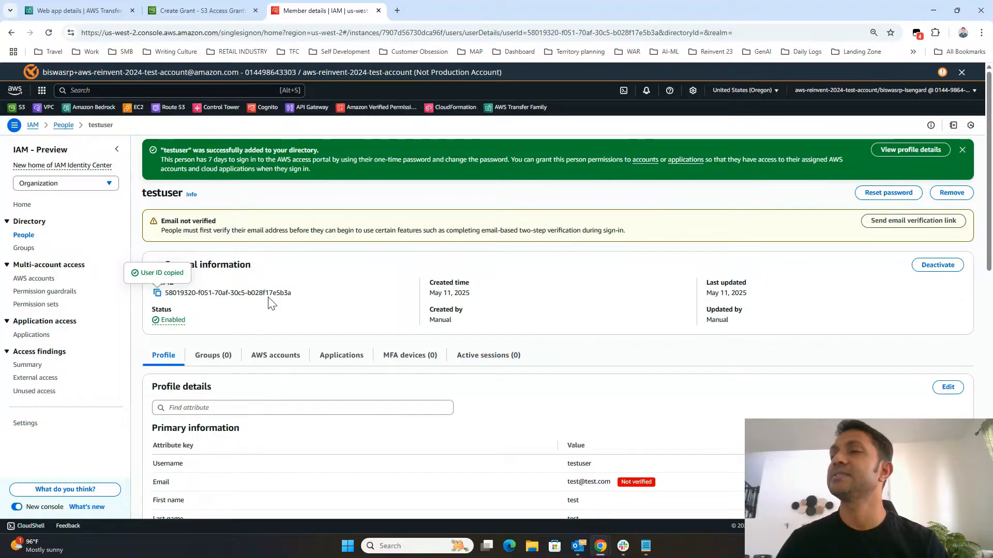
click(181, 11)
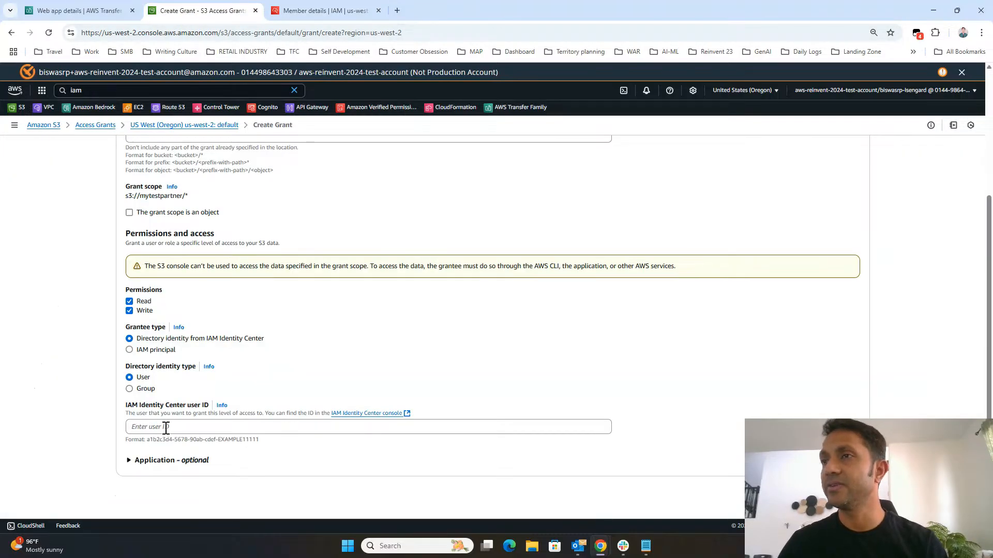
click(346, 15)
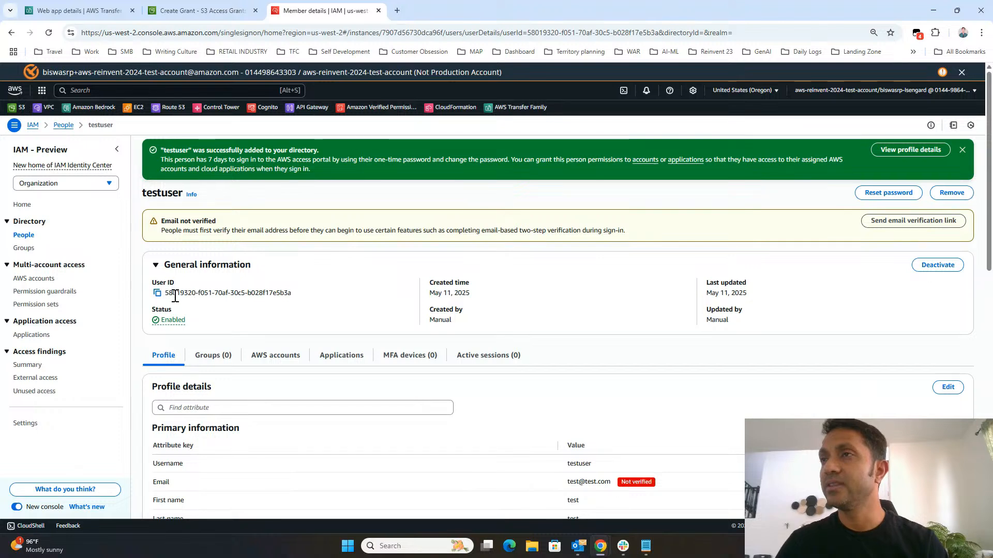
click(158, 293)
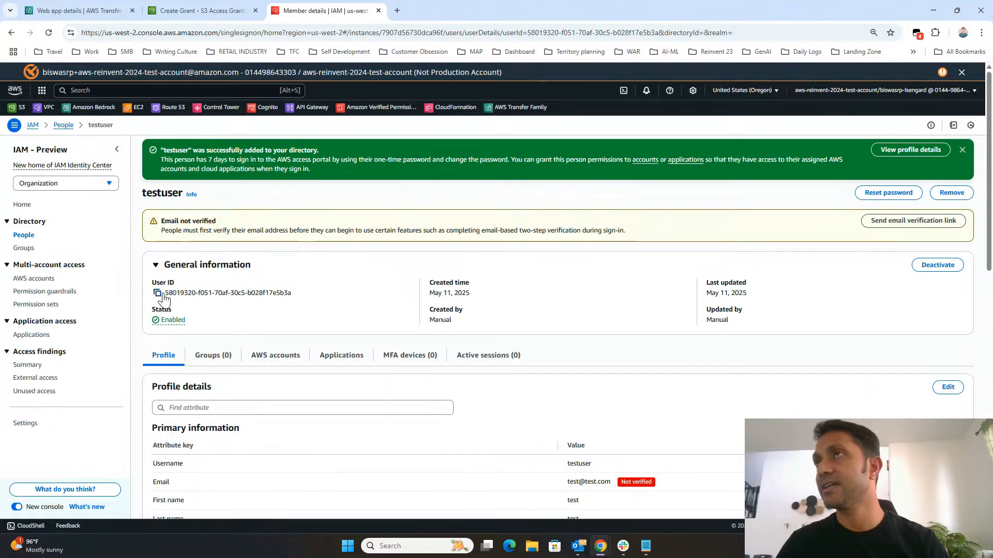
click(164, 12)
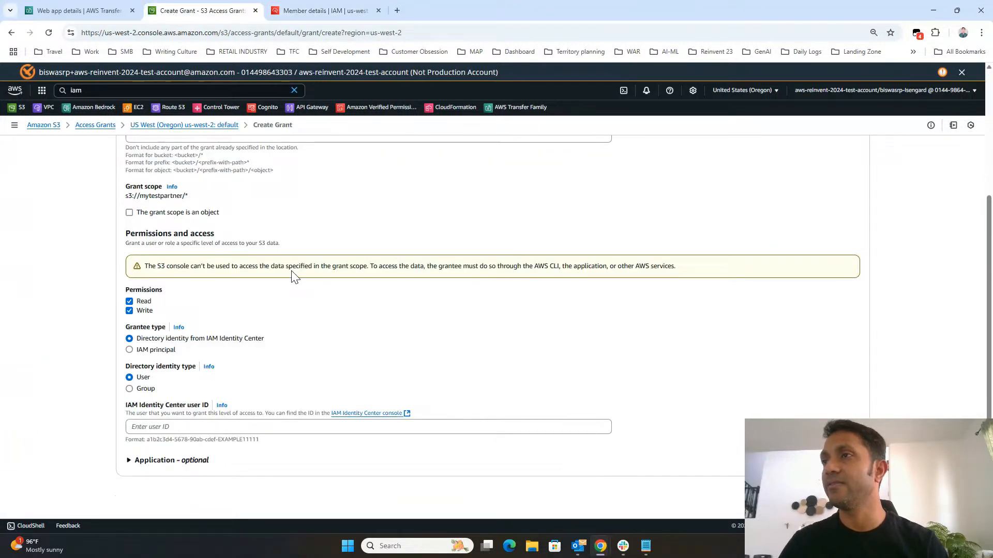
Step: Paste the user ID into the grant form for read/write access on s3://mytestpartner/*
click(185, 427)
key(ctrl+v)
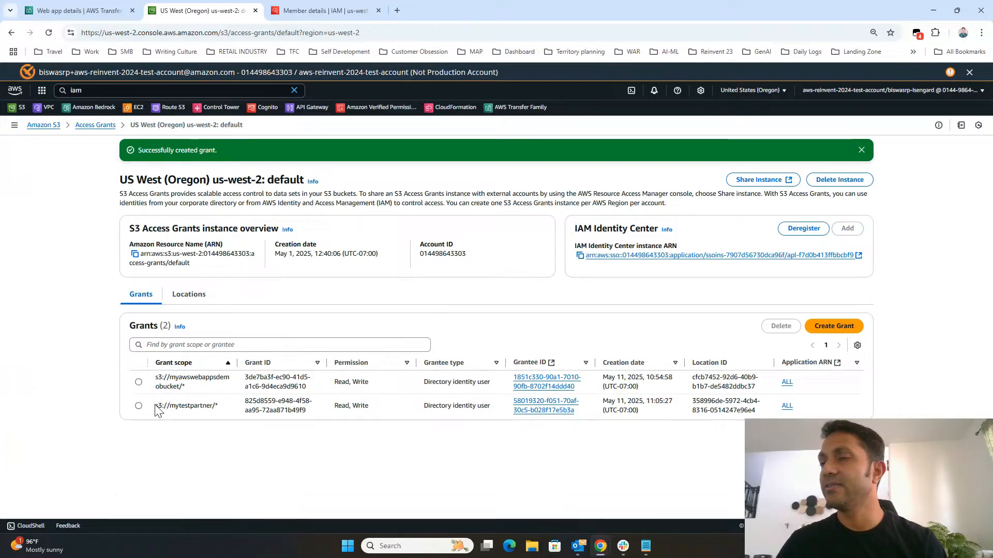
drag(156, 406, 227, 405)
click(336, 449)
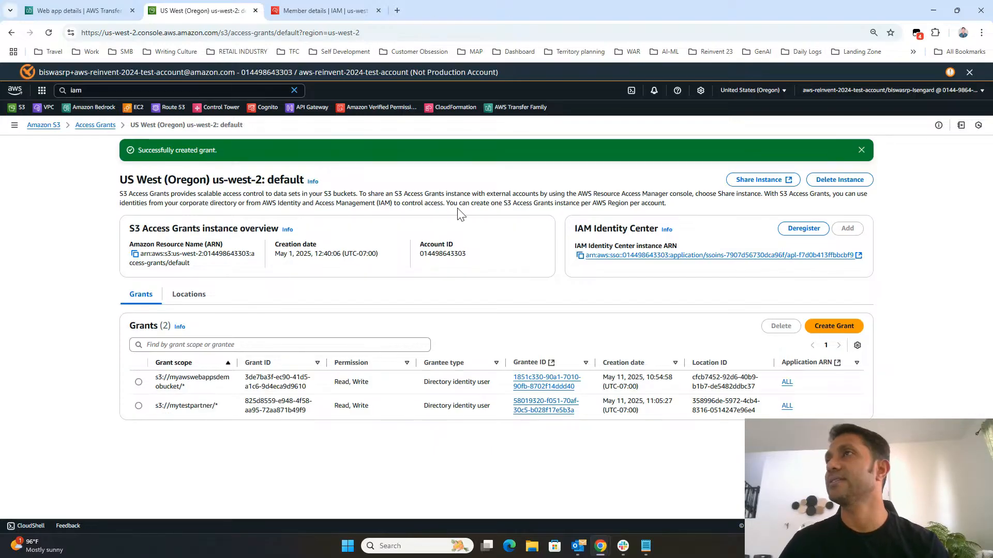
click(75, 11)
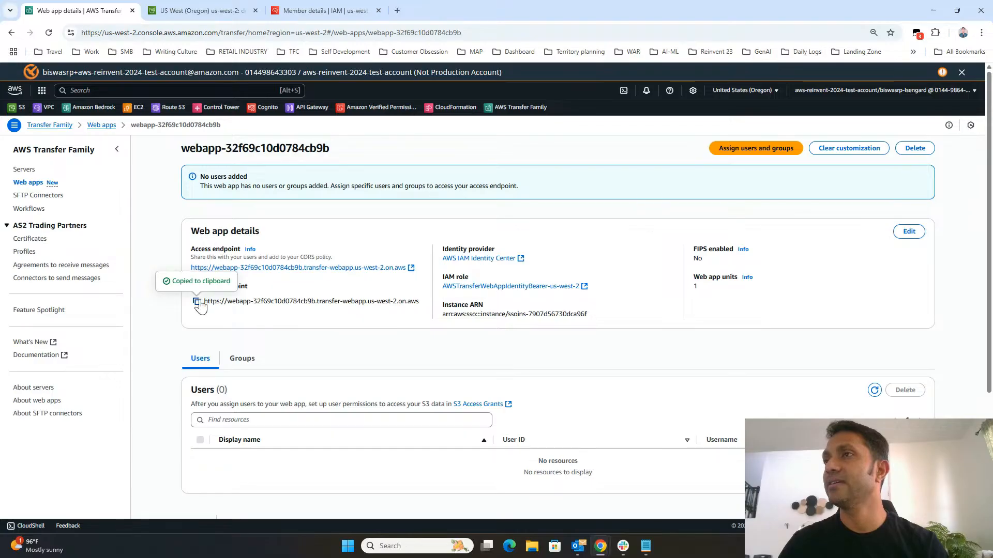
Step: Load the web app's access endpoint in a new Incognito window
click(318, 16)
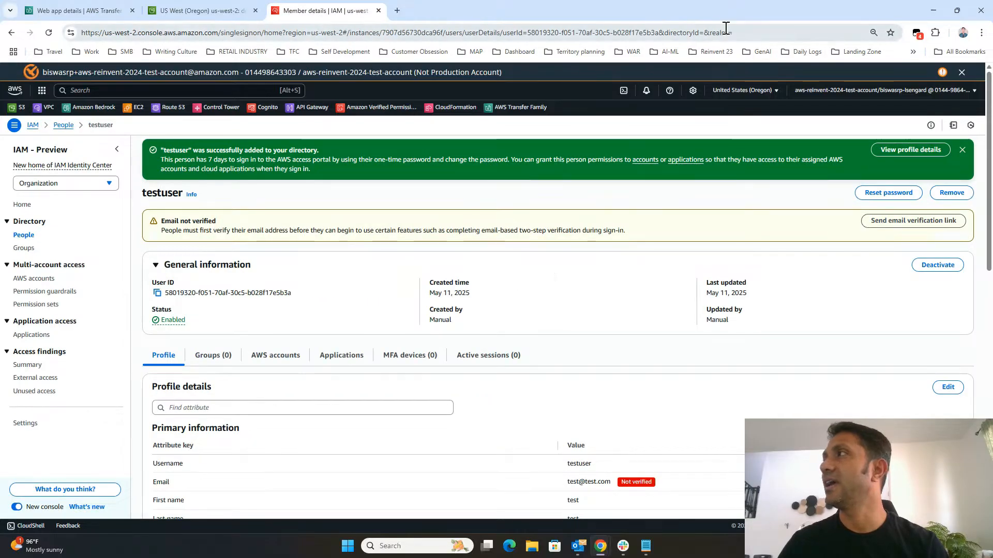
click(981, 33)
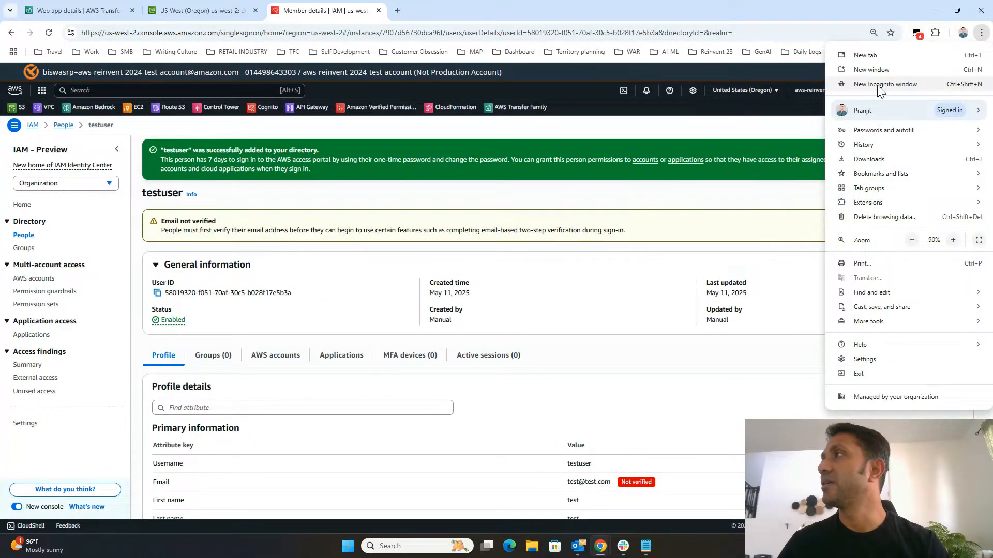
click(878, 86)
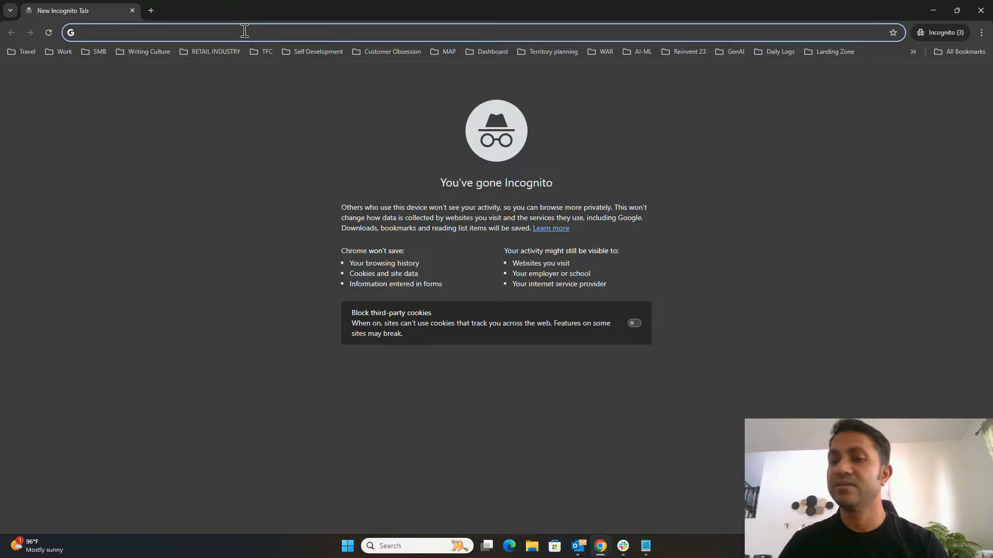
key(ctrl+v)
key(Return)
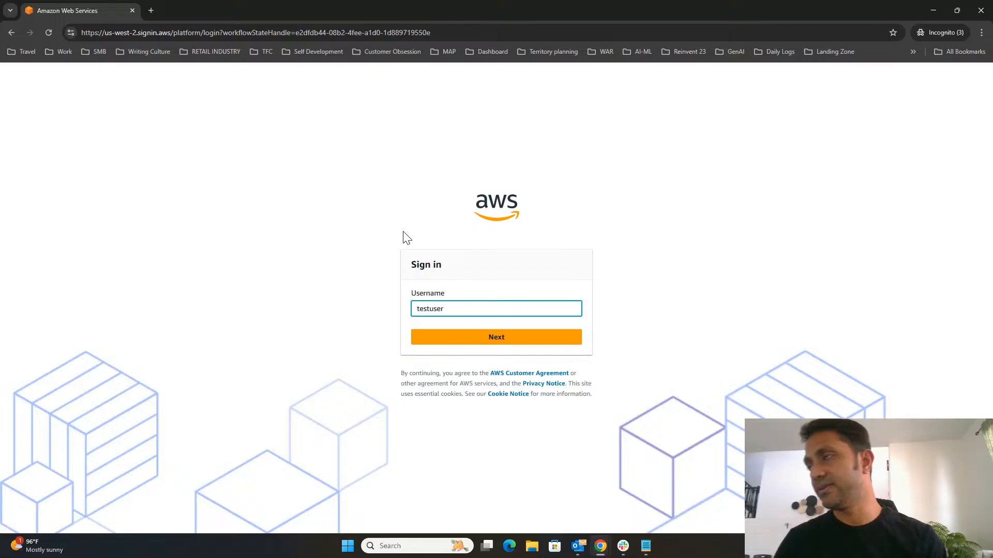
Step: Sign in as testuser using the copied one-time password
click(480, 337)
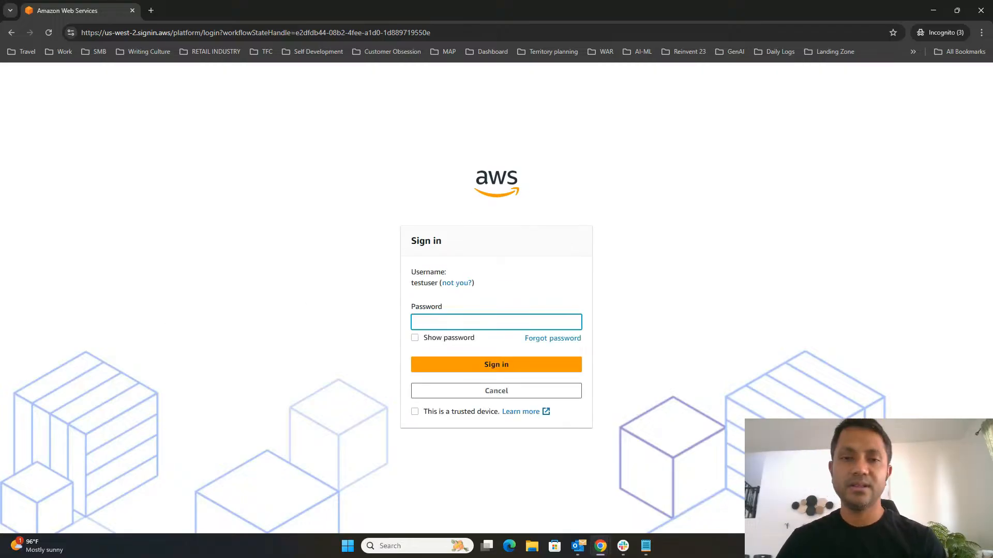
key(alt+Tab)
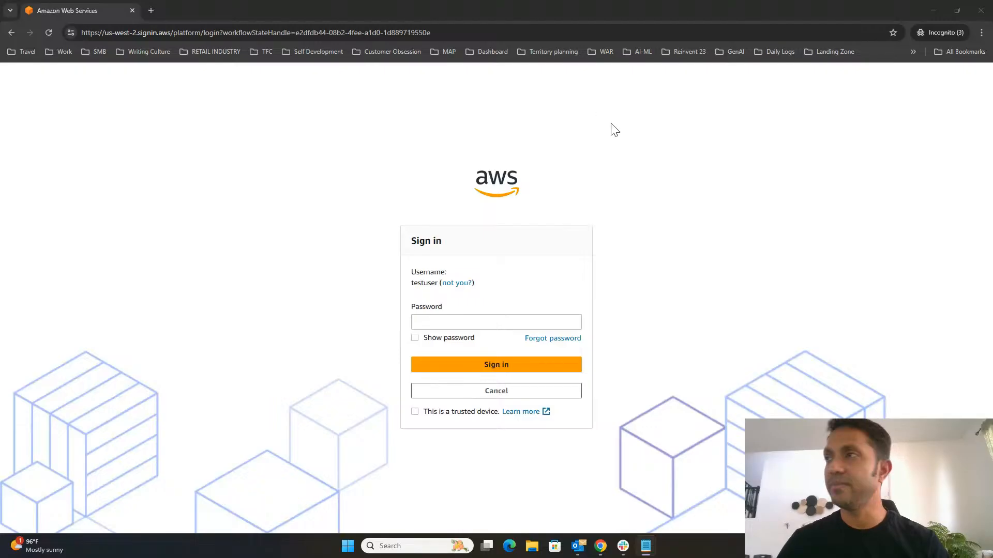
click(470, 321)
key(ctrl+v)
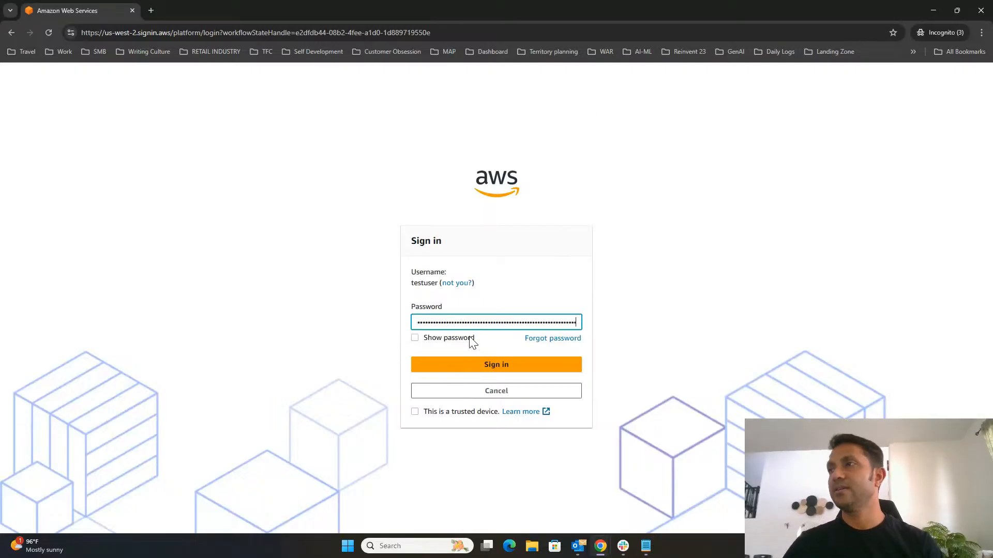
click(502, 367)
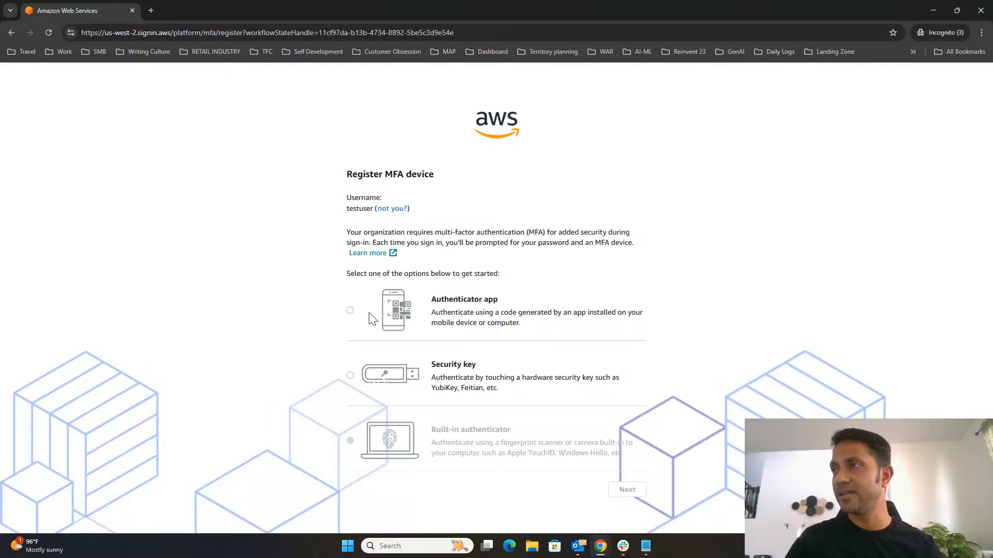
Step: Register an authenticator app as MFA by scanning the QR code and entering its six-digit code
click(350, 310)
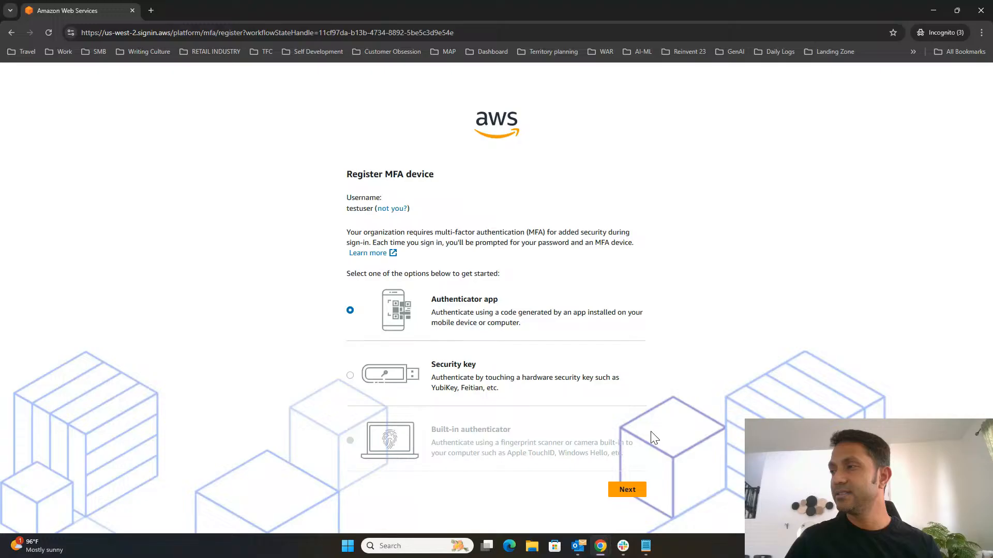
click(626, 490)
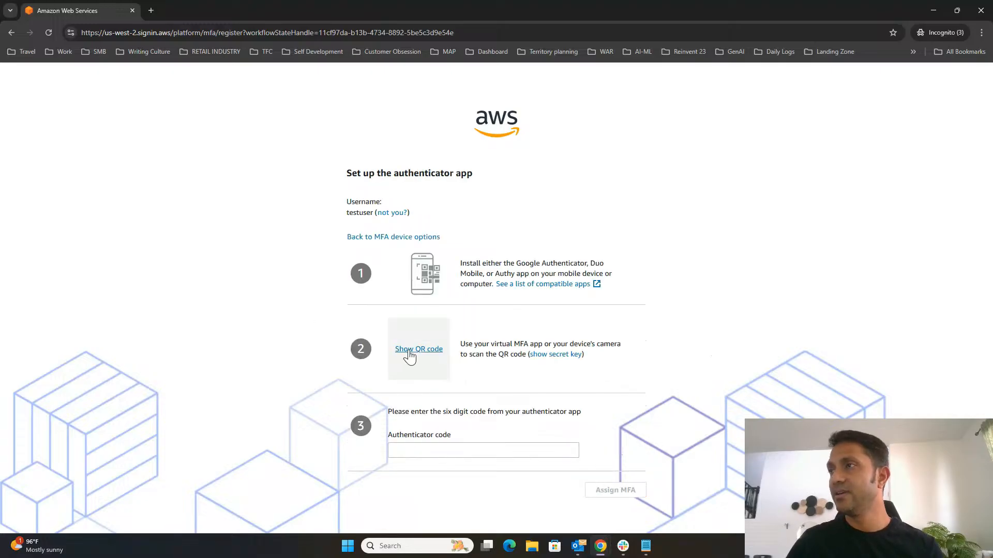
click(410, 353)
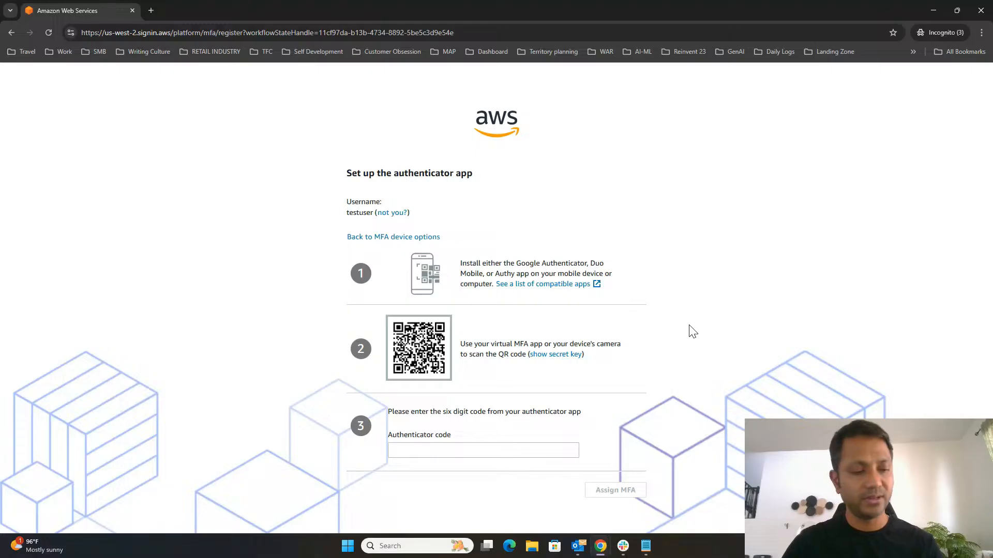
click(449, 454)
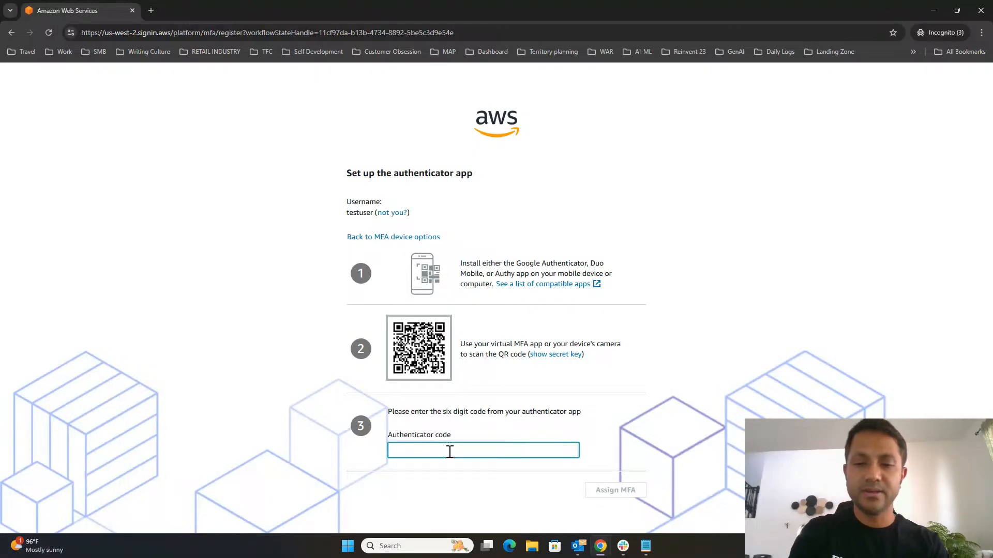
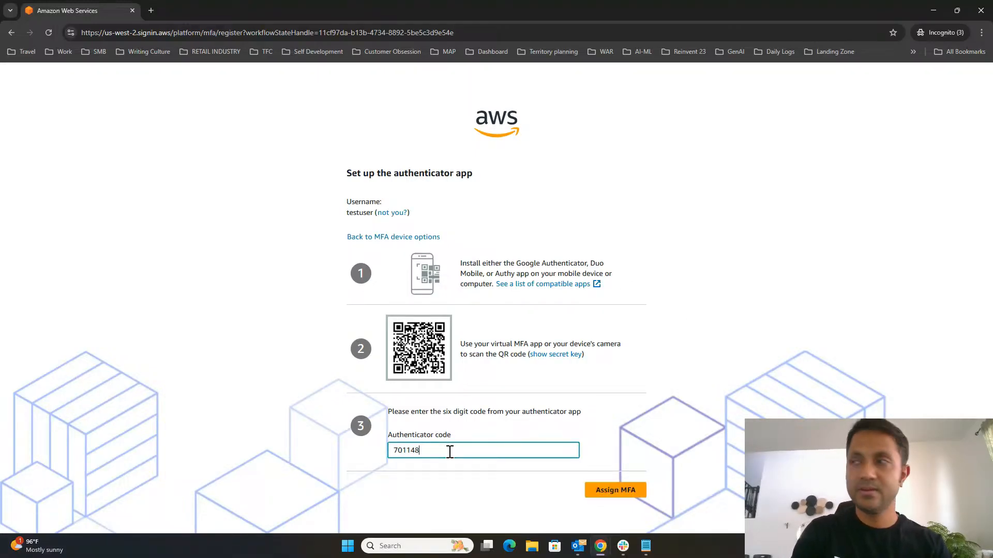
click(599, 491)
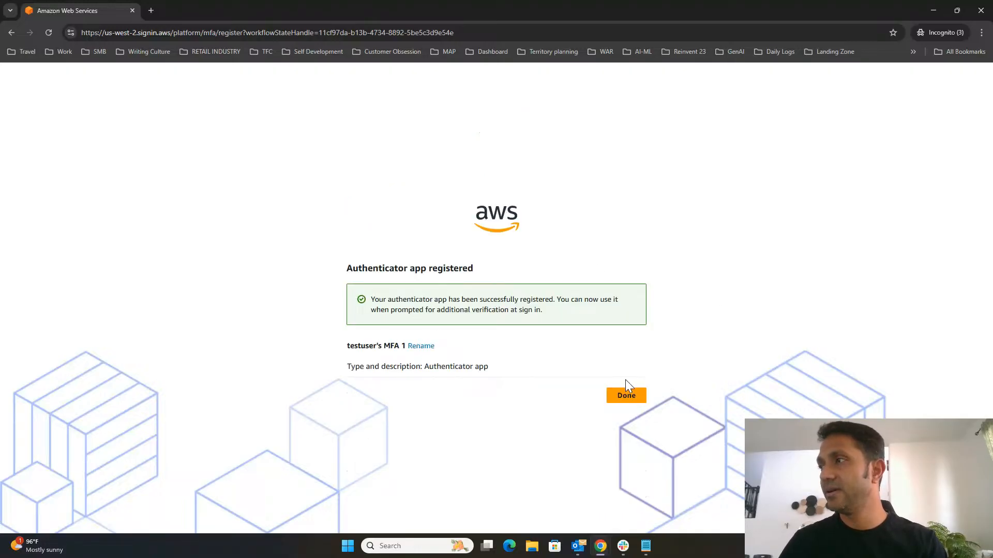
click(625, 394)
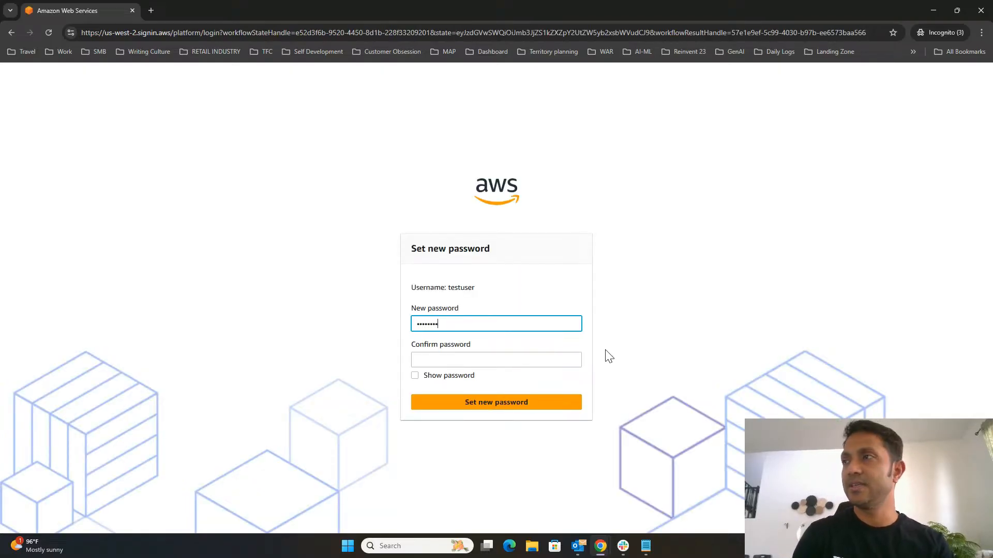
Step: Set and confirm testuser's new password, then retry with a new session at the no-access page
key(Tab)
text(••)
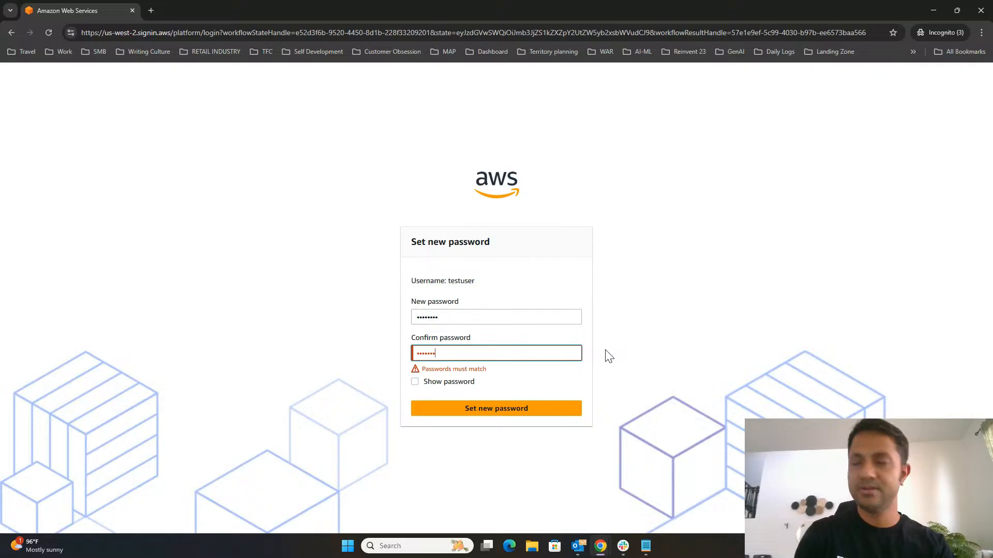
text(•)
click(514, 402)
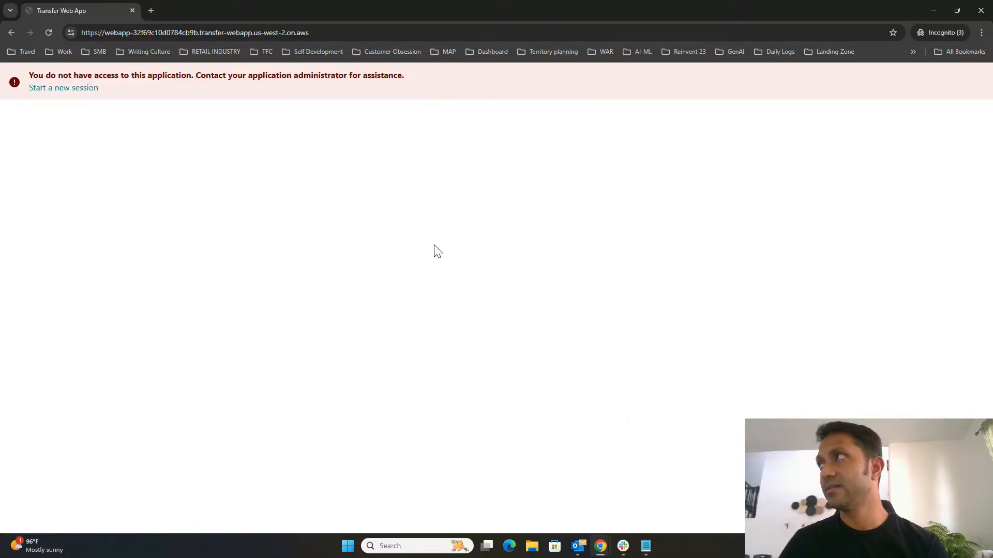
click(60, 89)
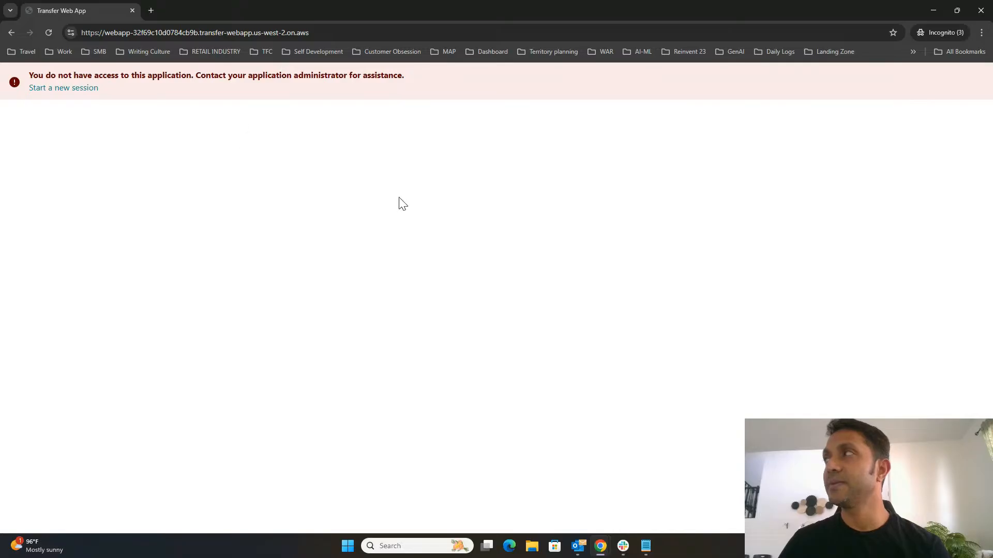
Step: Back in S3 Access Grants, attempt to deregister the myawswebappsdemobucket location, then cancel
click(935, 12)
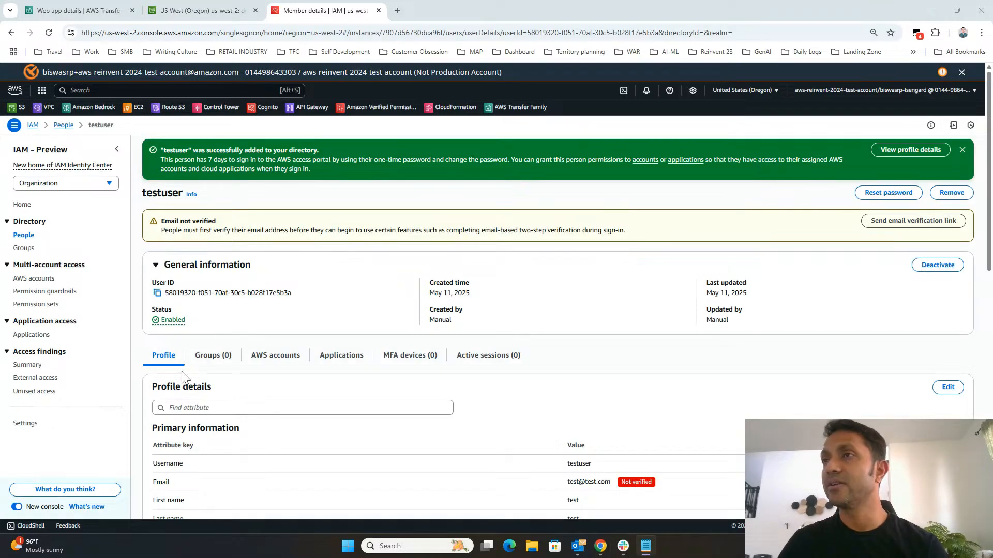
click(78, 10)
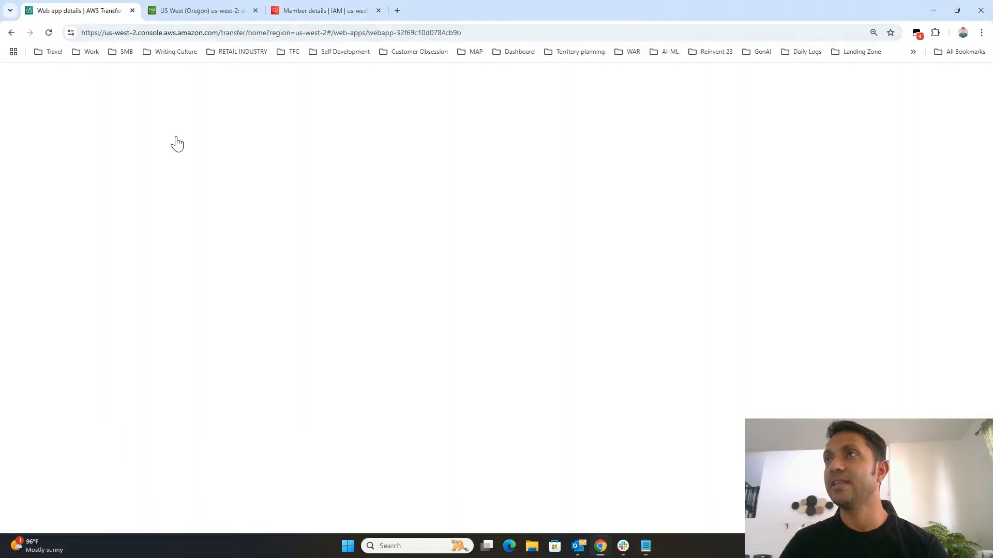
click(186, 14)
drag(220, 406, 161, 407)
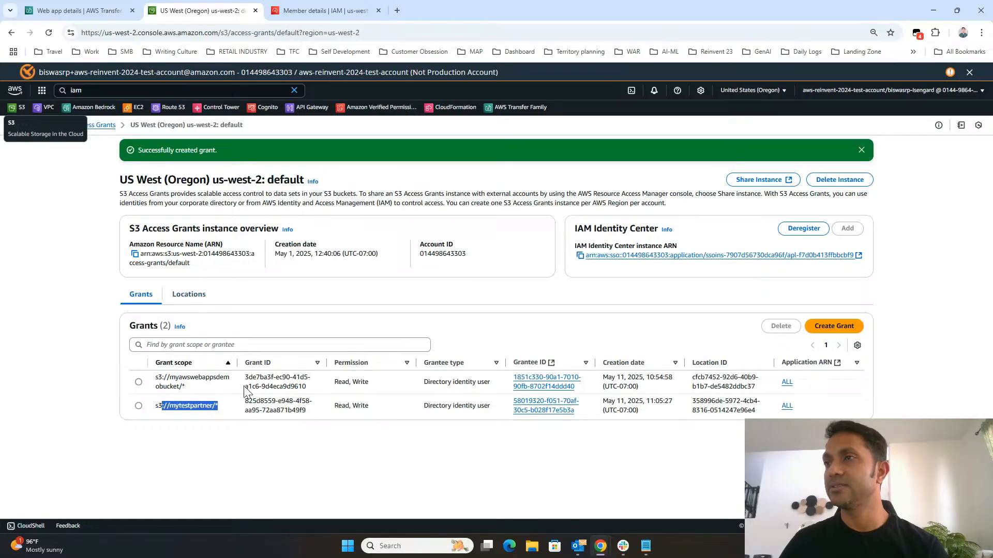
click(189, 296)
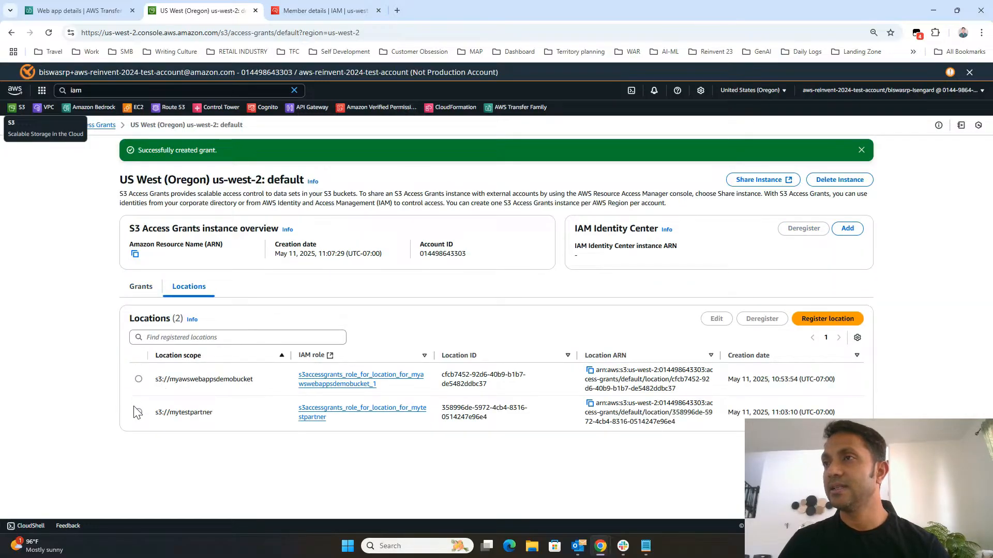
click(138, 379)
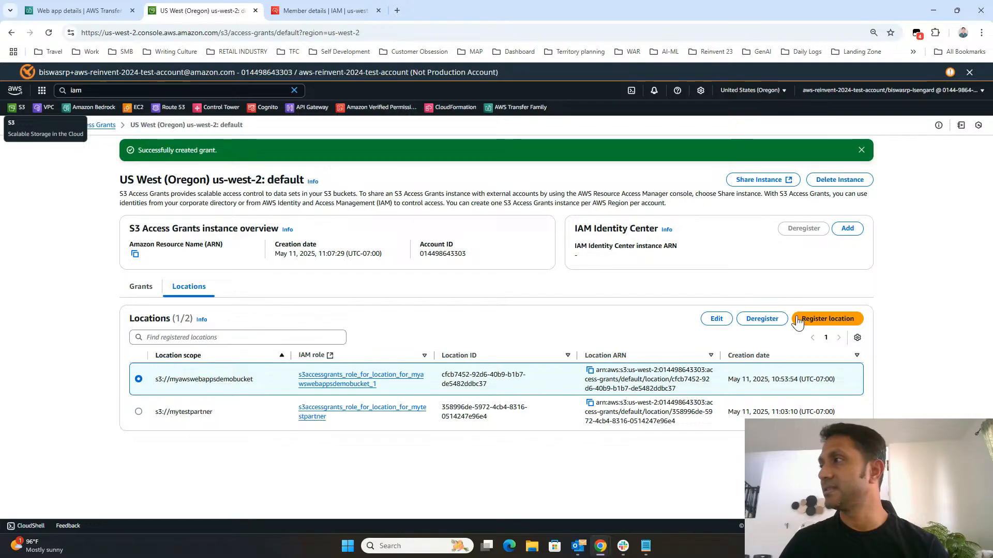
click(750, 322)
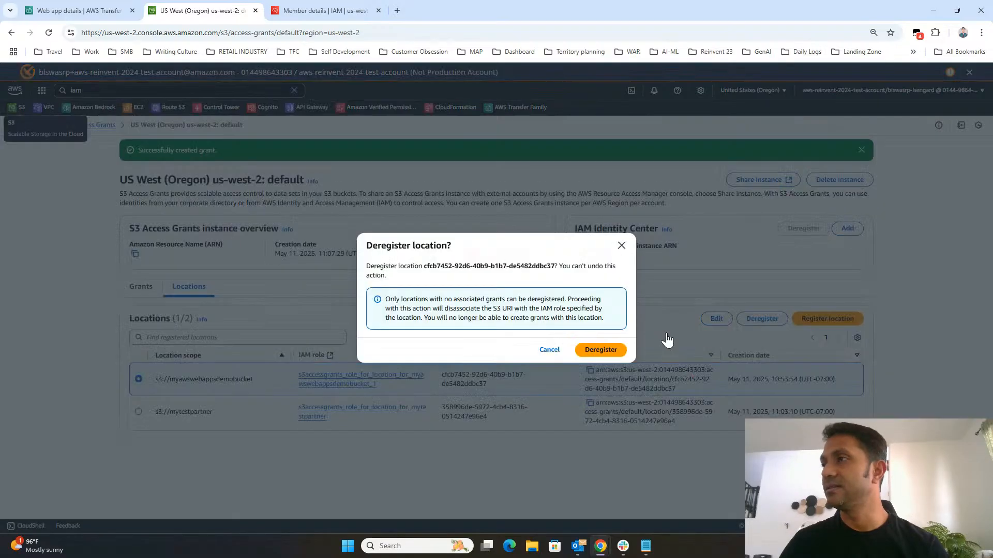
click(550, 350)
Step: Delete the old myawswebappsdemobucket grant and deregister its location
click(142, 288)
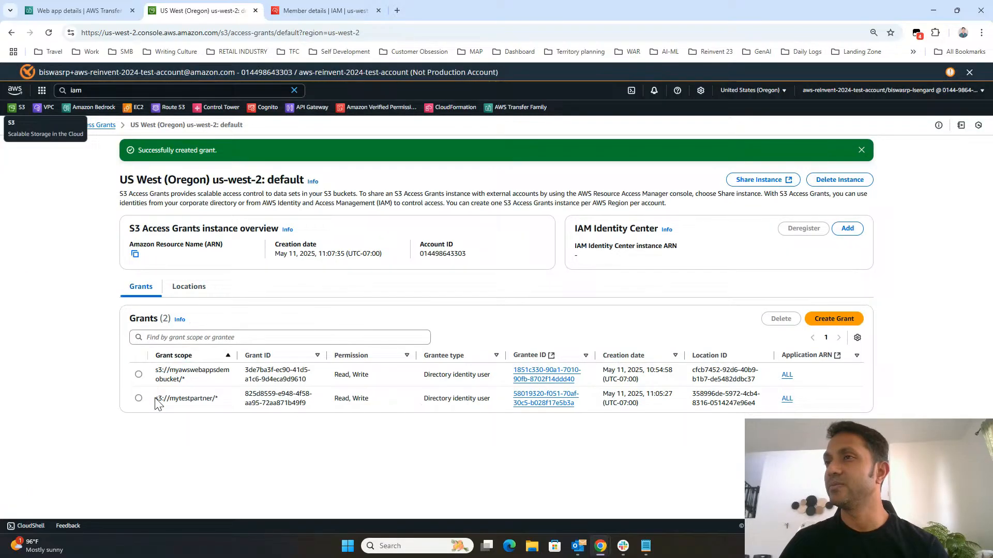
click(138, 375)
click(781, 319)
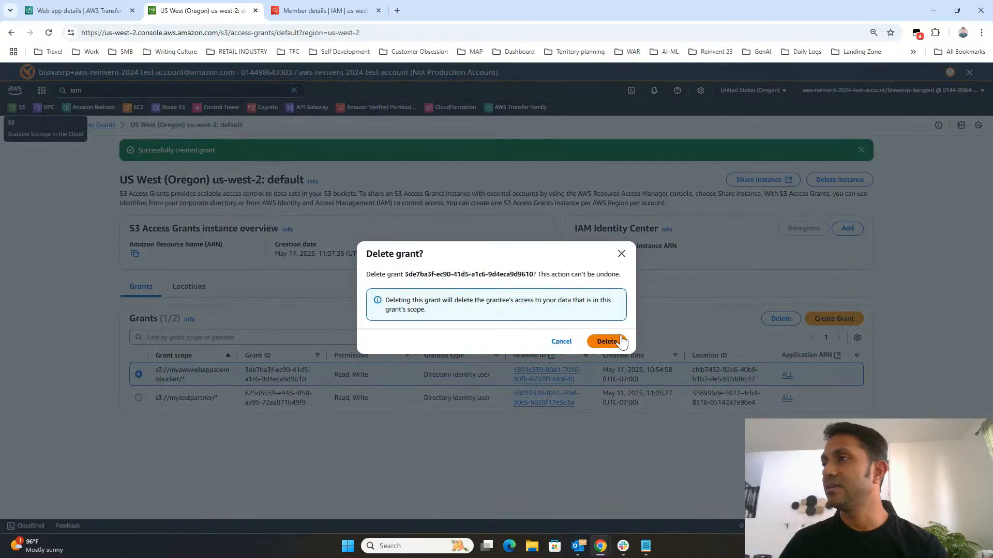
click(602, 339)
click(186, 287)
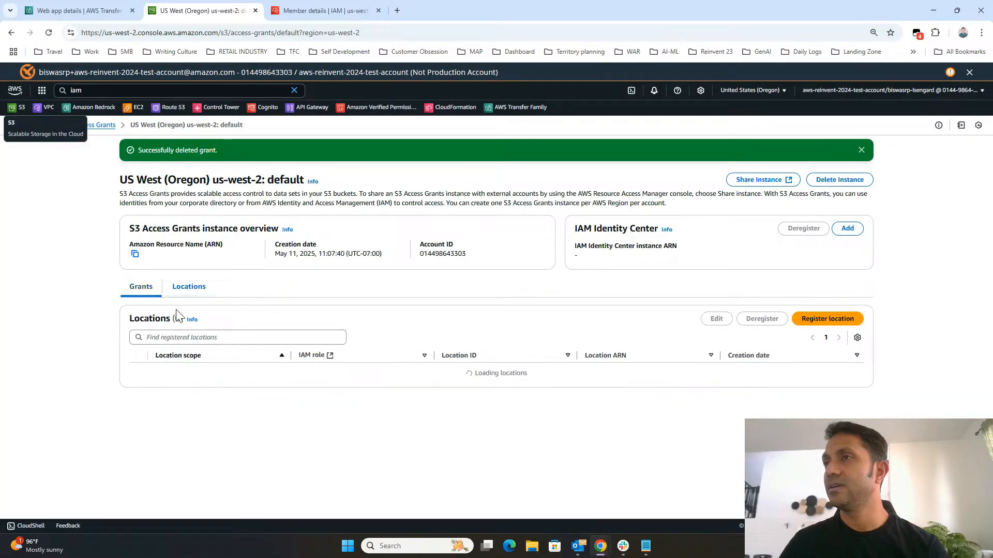
click(138, 379)
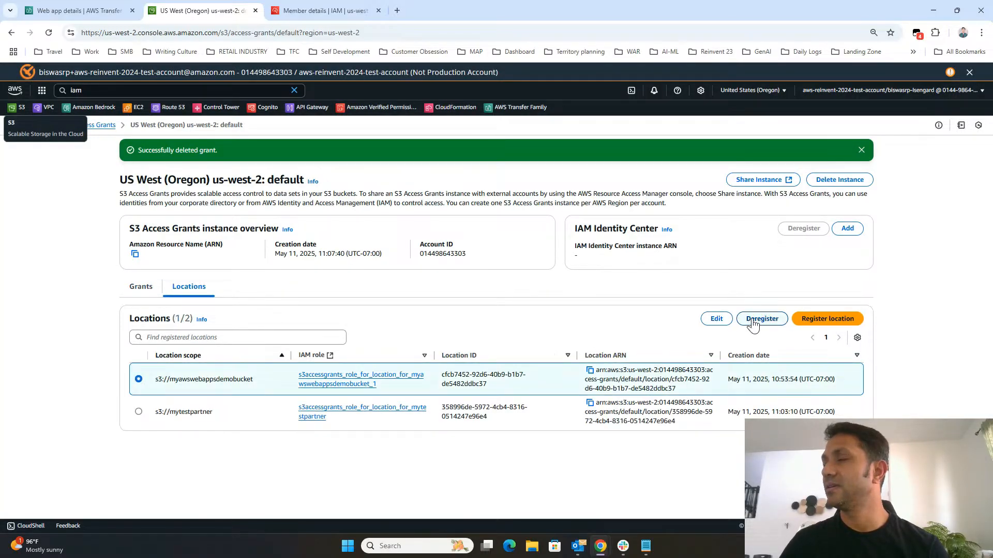
click(762, 318)
click(576, 348)
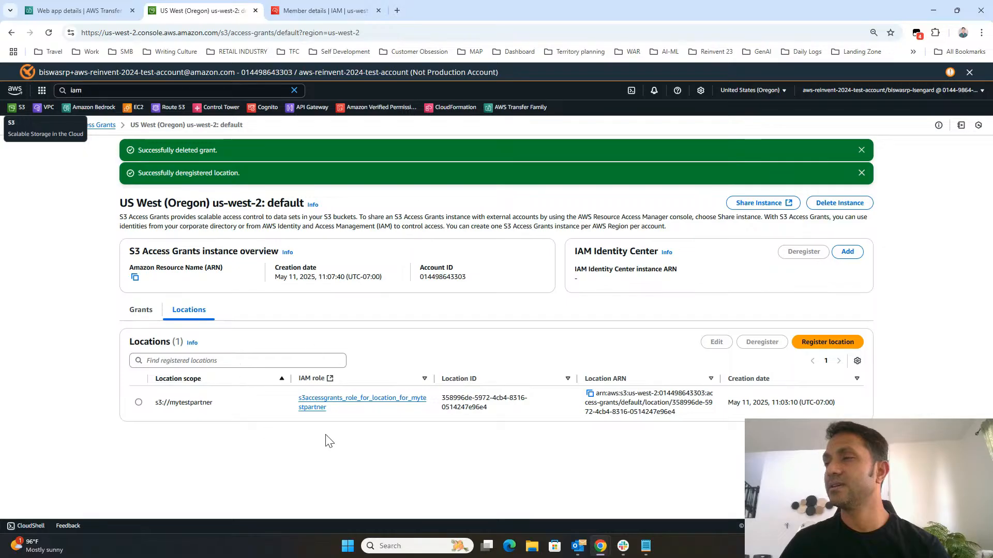
click(309, 14)
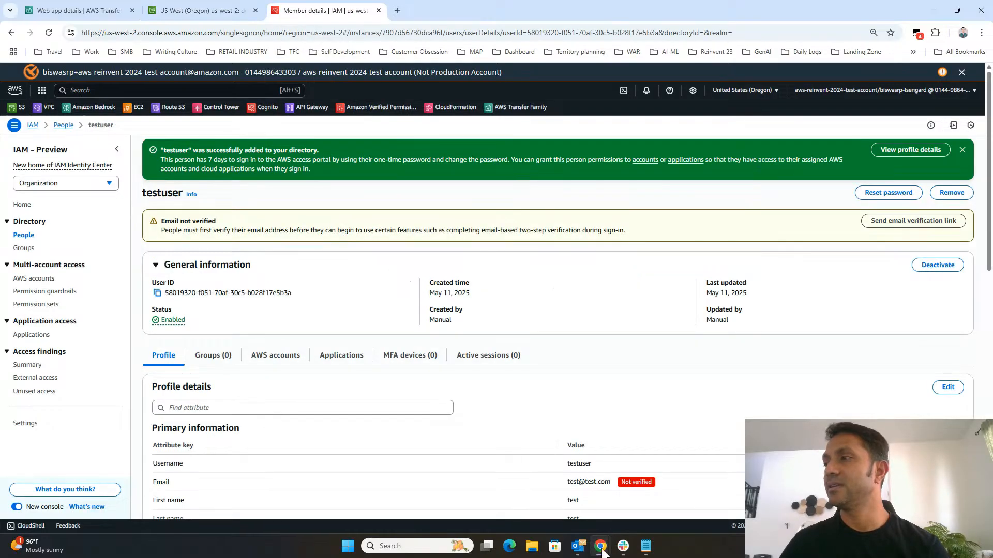
Step: Load the web app endpoint in a private window, fixing a wrongly pasted address
click(980, 32)
key(Escape)
key(ctrl+shift+n)
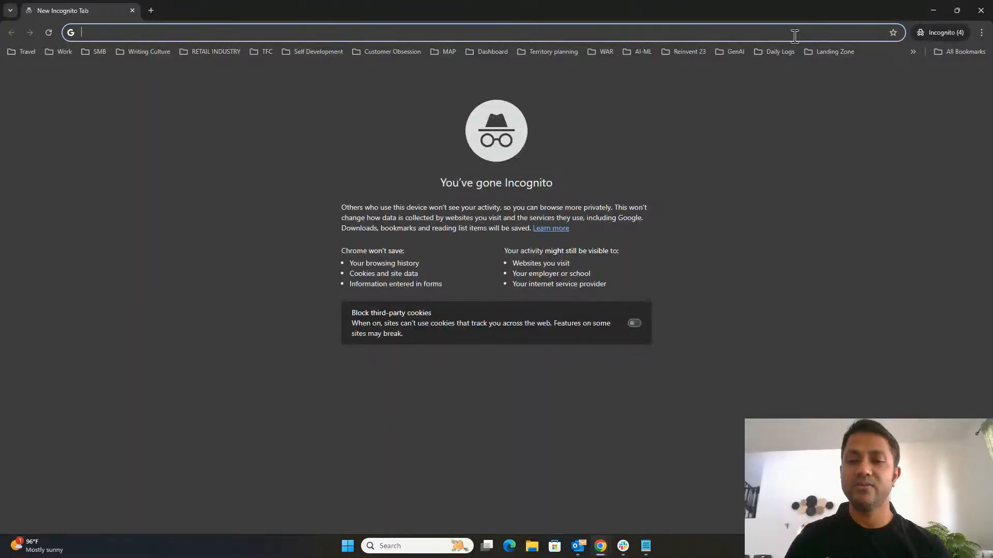
key(Return)
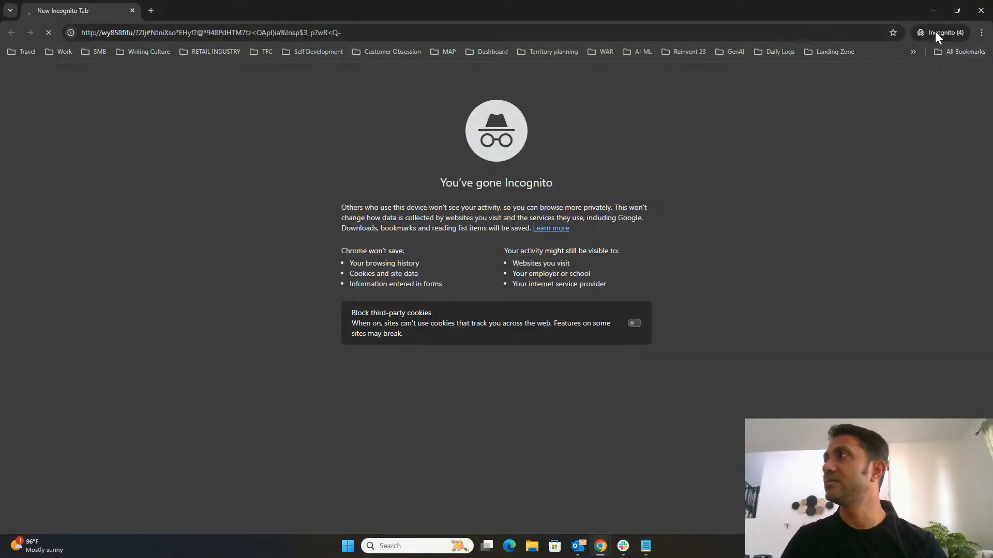
click(741, 37)
key(BackSpace)
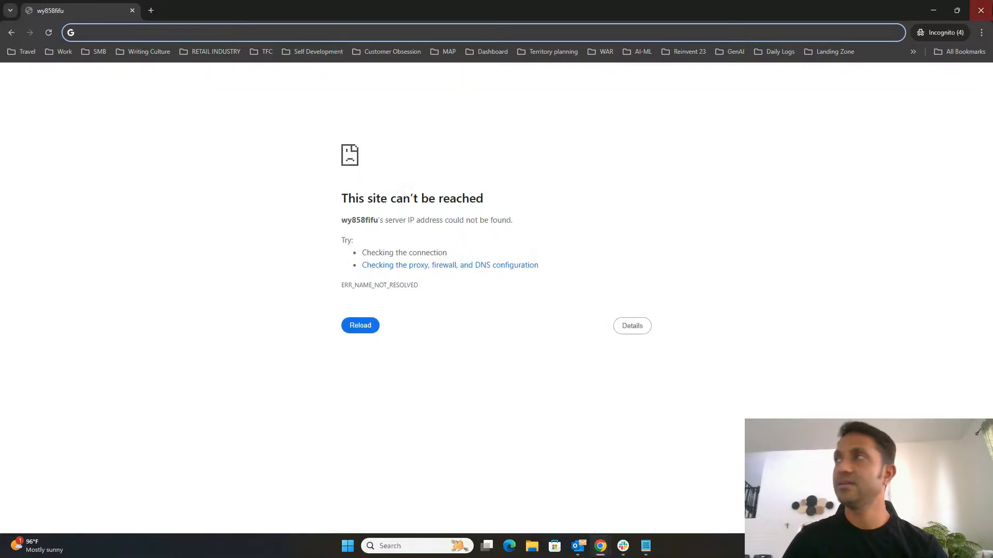
click(934, 11)
click(115, 12)
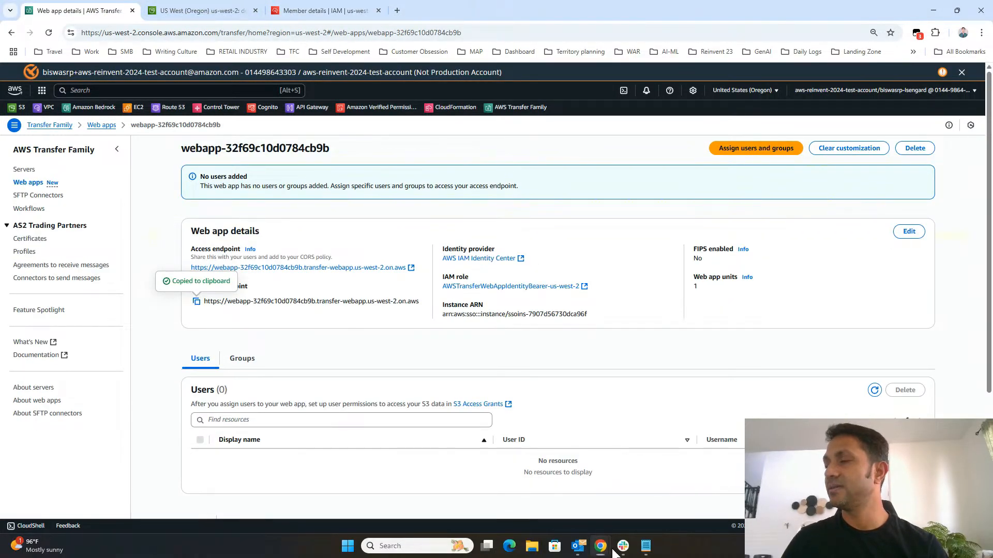
mouse_move(611, 554)
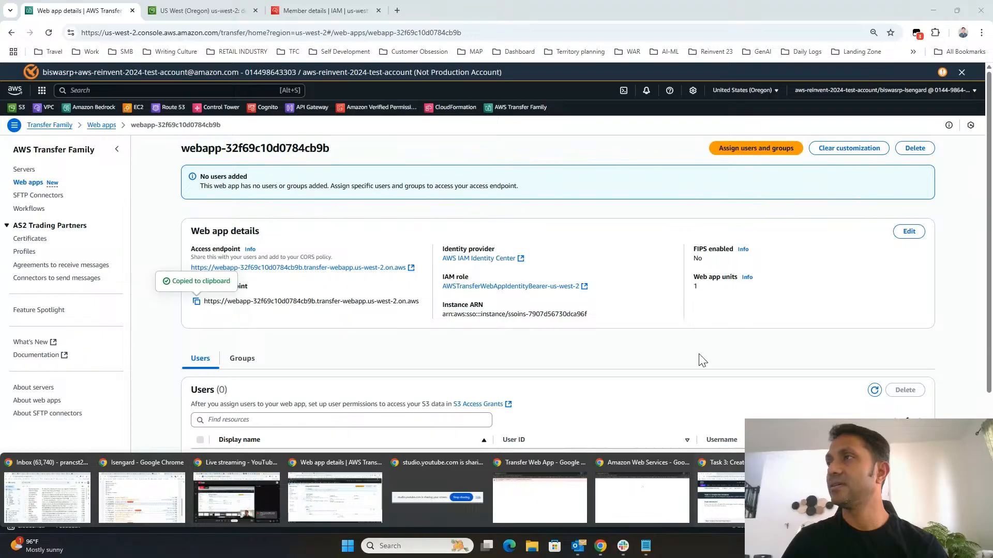
click(848, 498)
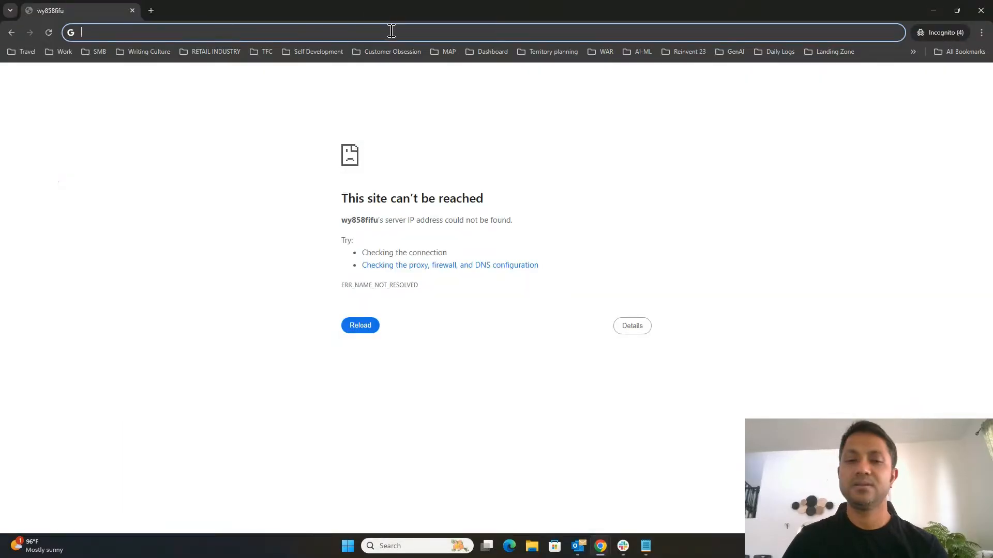
text(https://webapp-32f69c10d0784cb9b.transfer-webapp.us-west-2.on.aws)
key(Return)
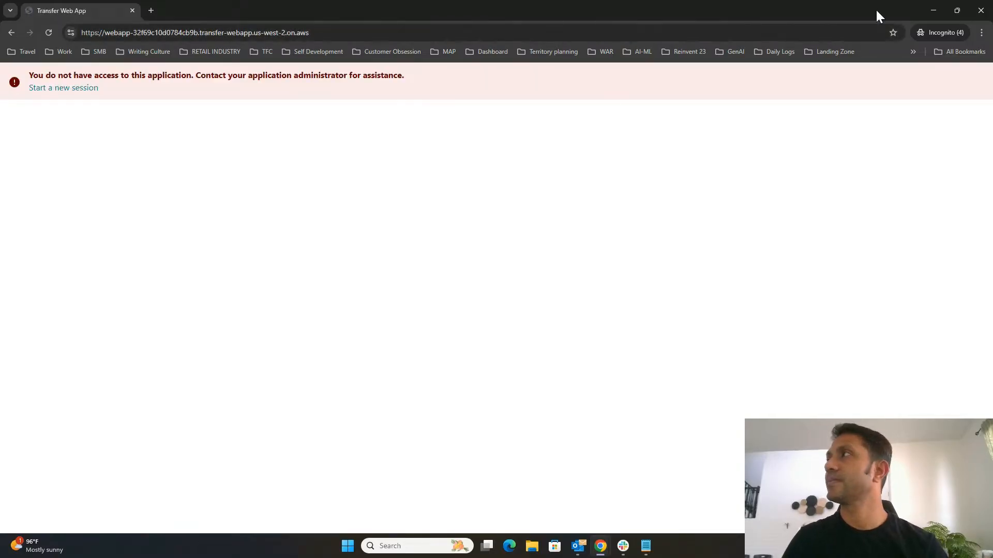
Step: Reopen the endpoint in a new tab and sign in as testuser with password and MFA code
click(981, 10)
click(981, 33)
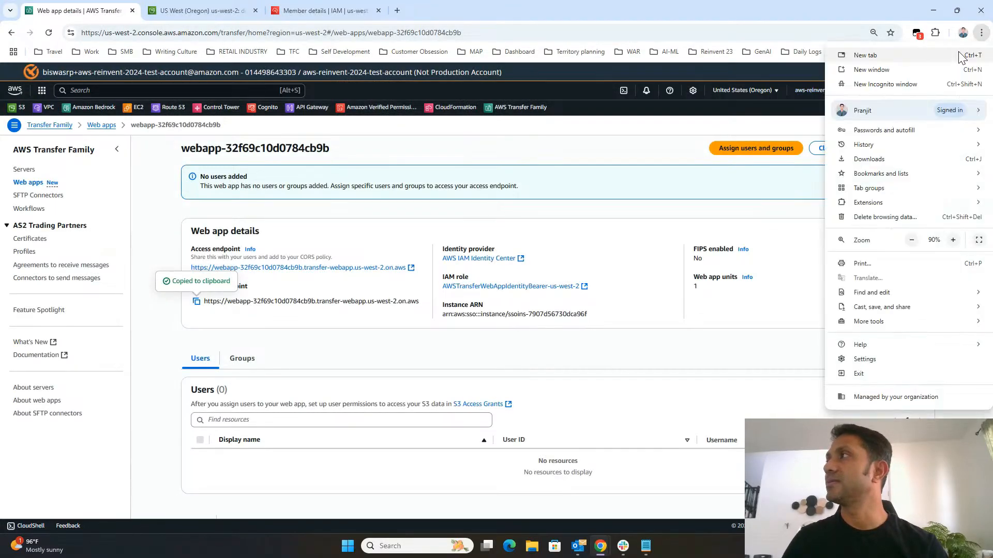
click(906, 79)
text(https://webapp-32f69c10d0784cb9b.transfer-webapp.us-west-2.on.aws)
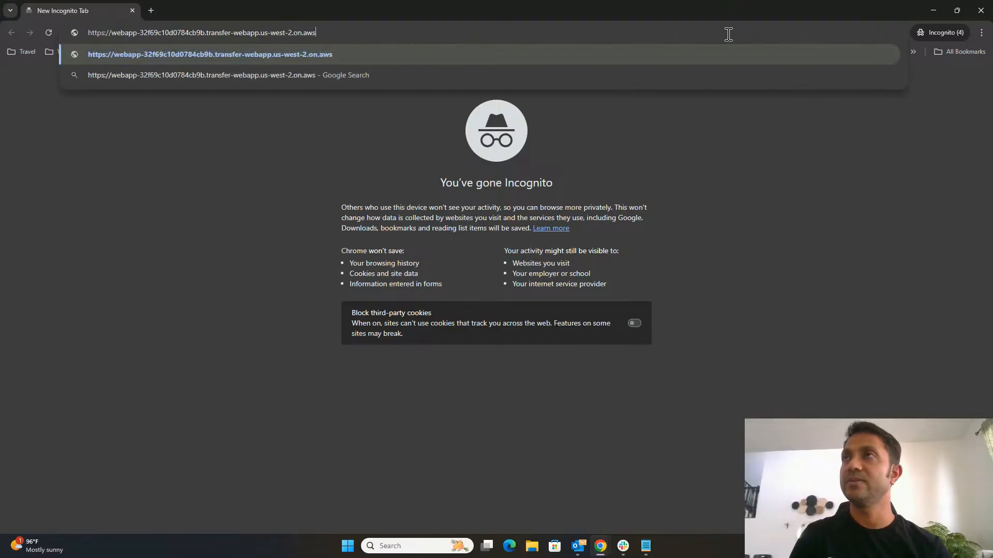
key(Return)
click(981, 11)
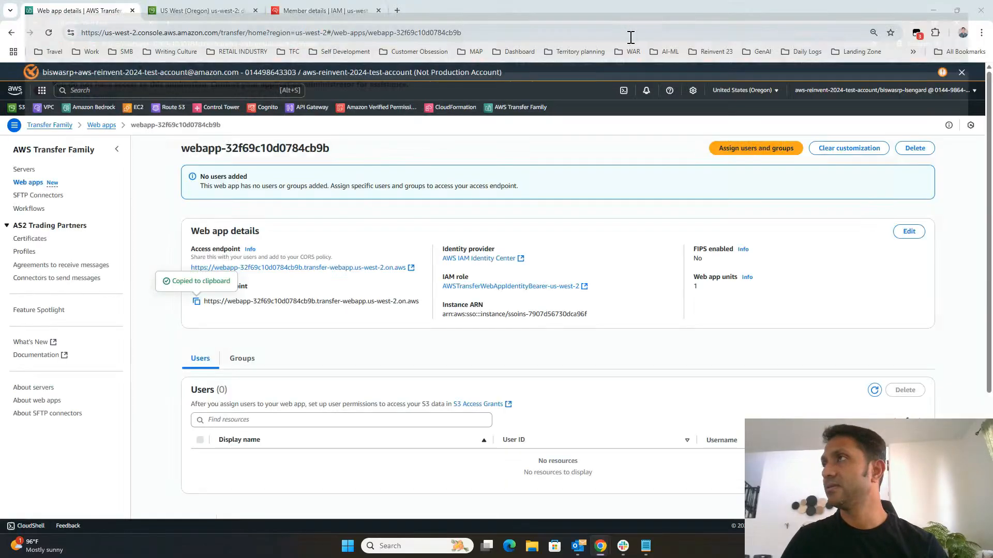
click(396, 10)
text(https://webapp-32f69c10d0784cb9b.transfer-webapp.us-west-2.on.aws)
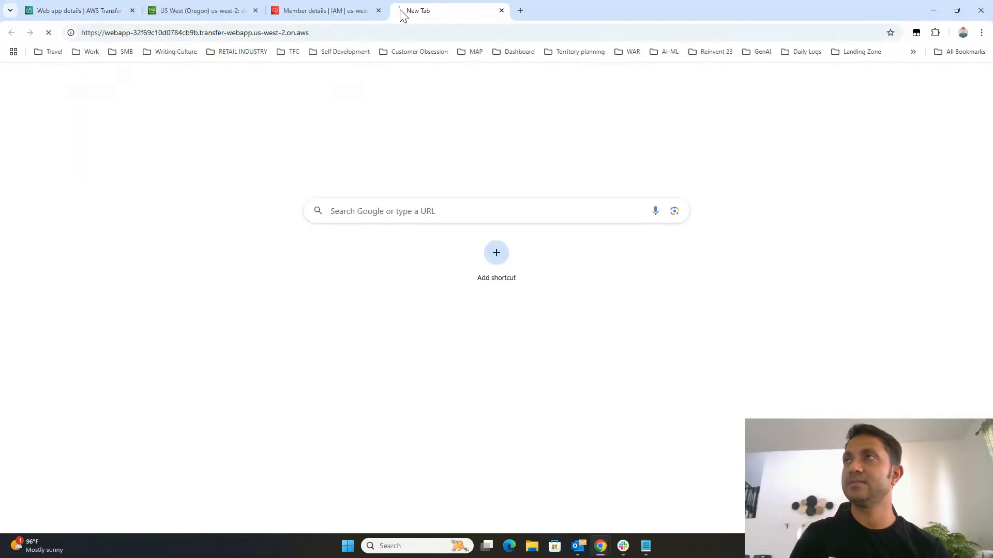
key(Return)
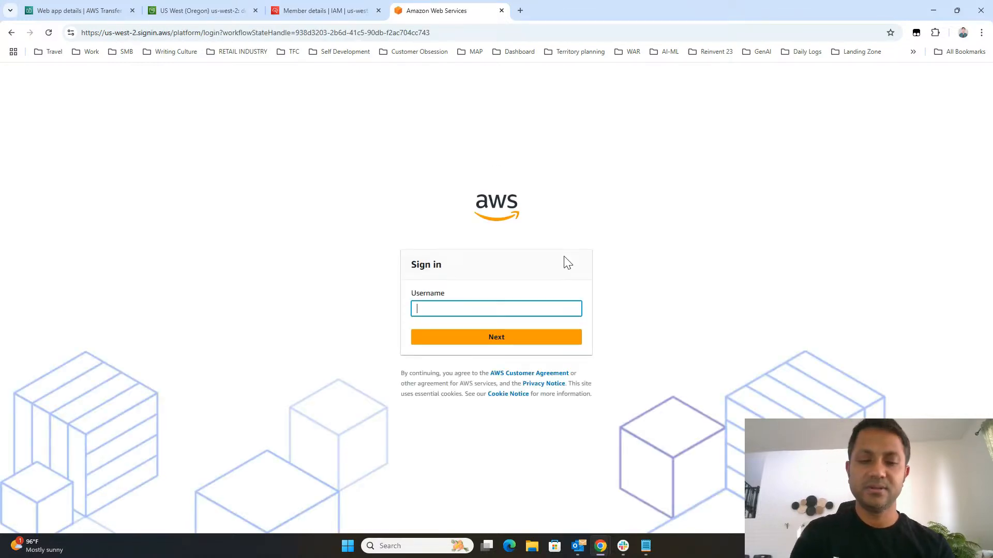
key(Return)
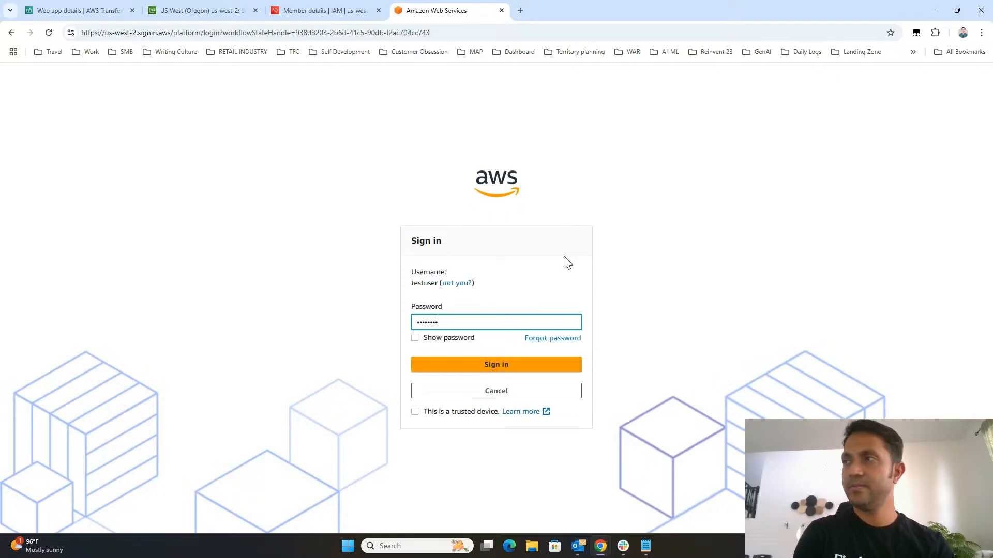
key(Return)
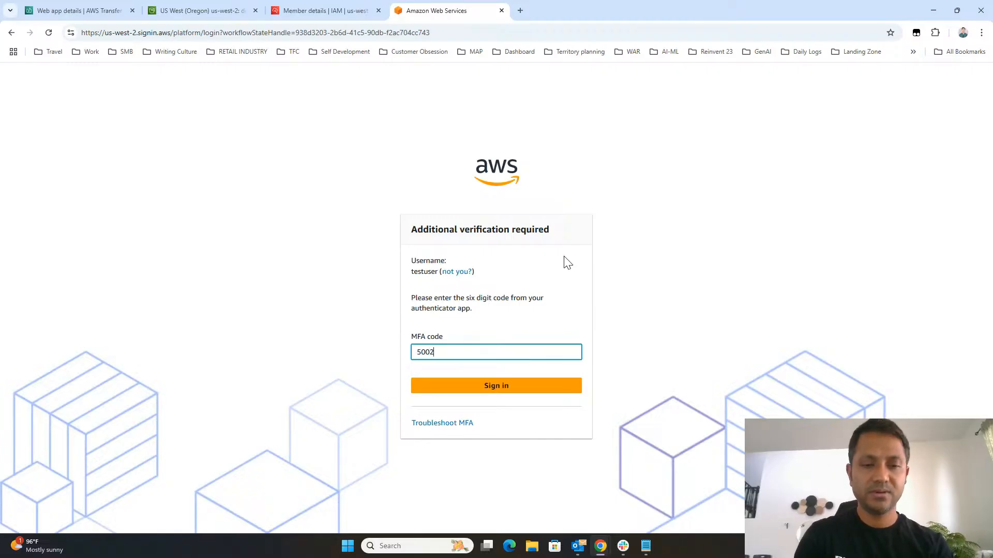
key(Return)
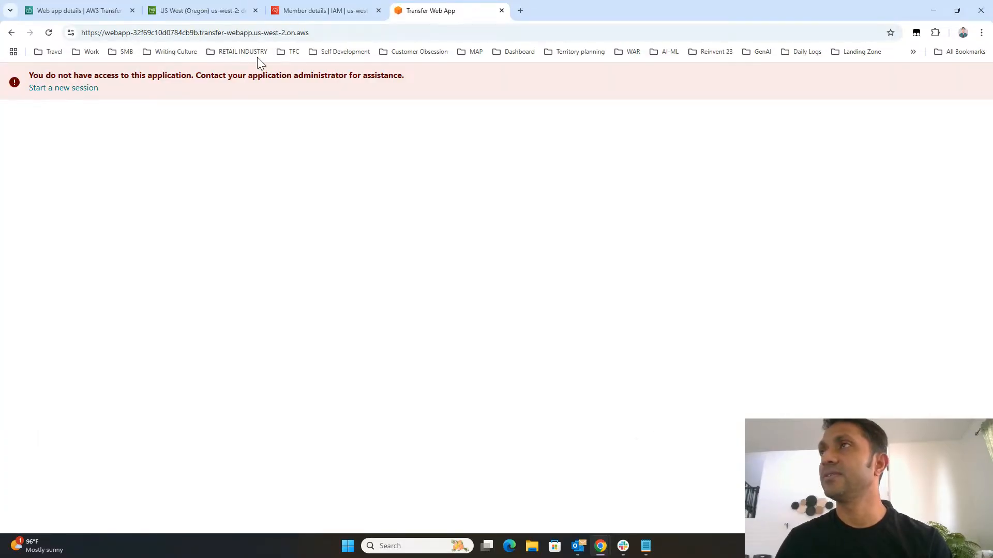
Step: Go back to the S3 Access Grants tab and select mytestpartner in the location scope
click(182, 10)
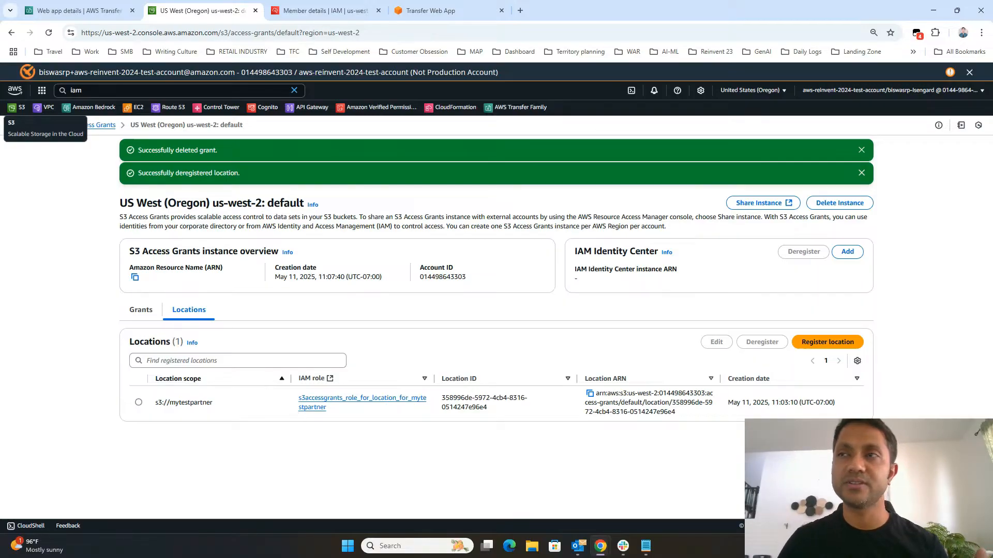
double_click(189, 402)
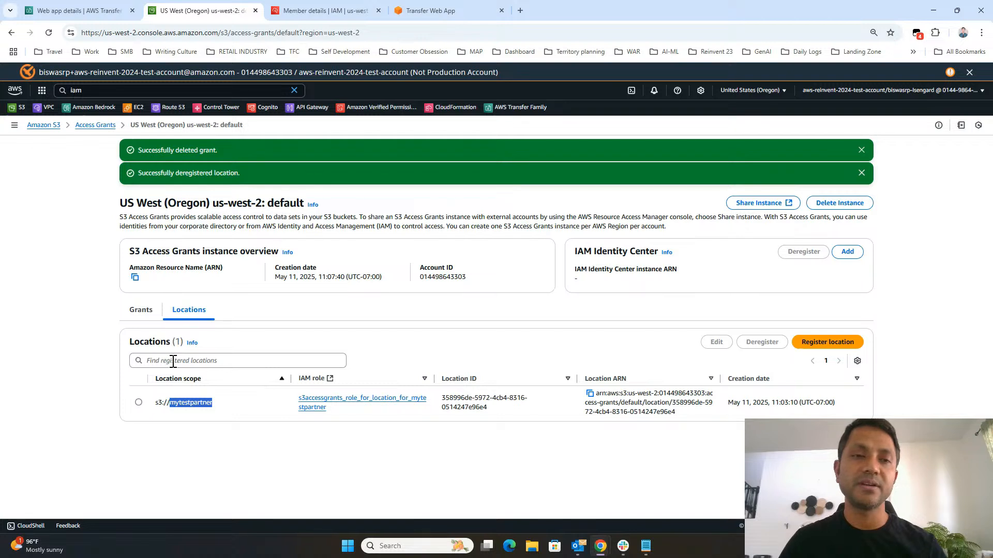